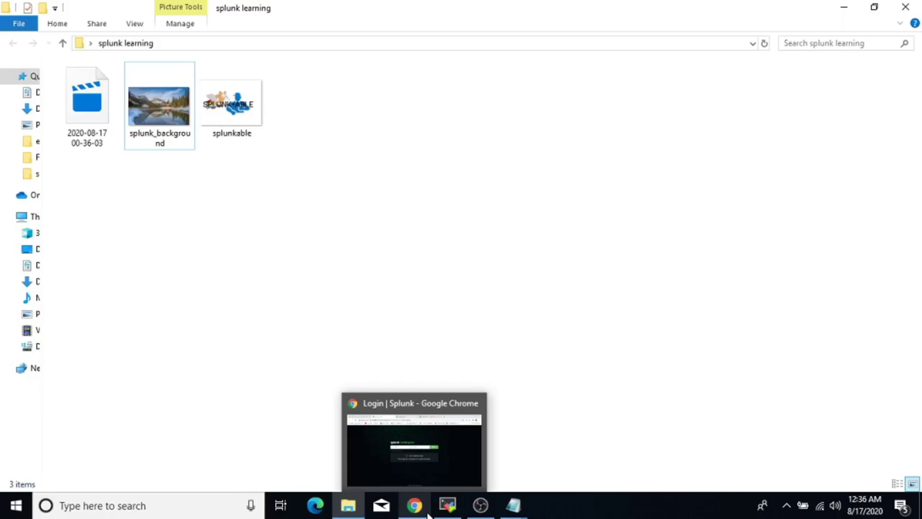
Bring the Login | Splunk window, showing the license-expired notice, to the front from the taskbar.
{"action": "left_click", "coordinate": [425, 508]}
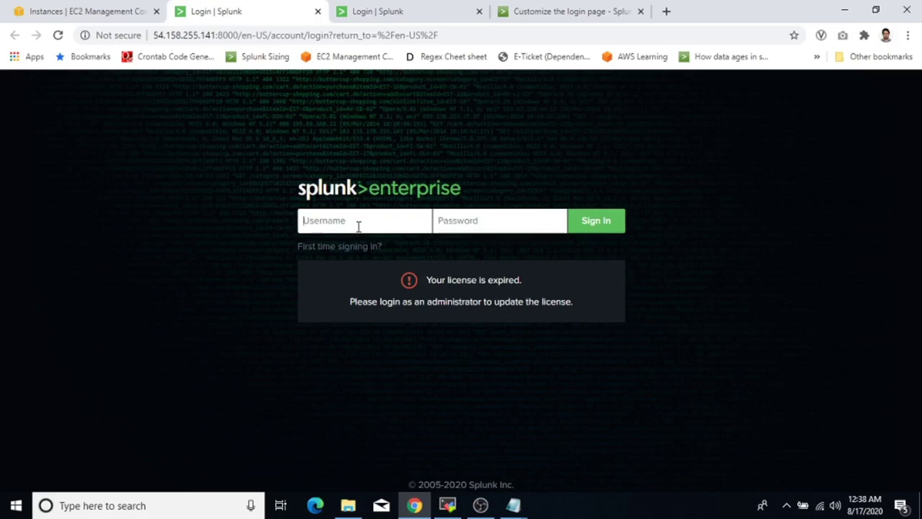
Open the 'Customize the login page' docs tab and scroll to the login background section.
{"action": "left_click", "coordinate": [535, 16]}
{"action": "scroll", "coordinate": [612, 273], "scroll_direction": "up", "scroll_amount": 2}
{"action": "scroll", "coordinate": [612, 272], "scroll_direction": "up", "scroll_amount": 10}
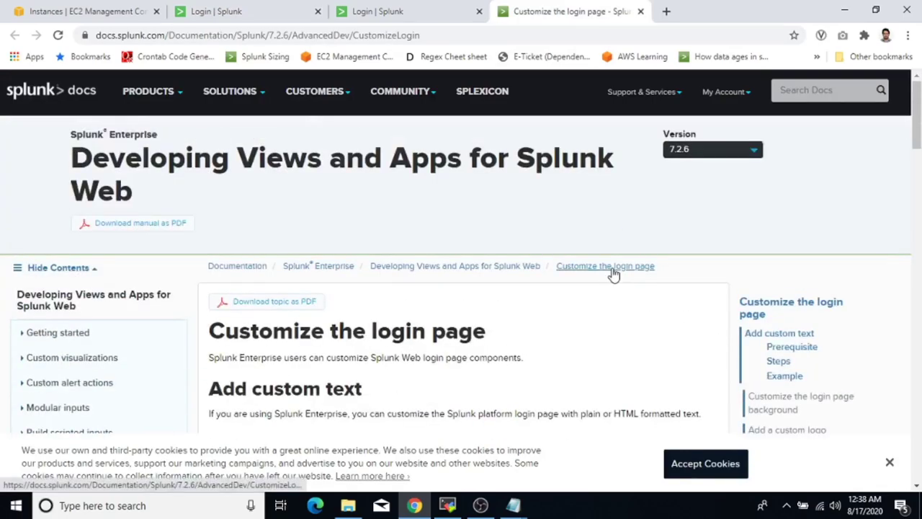
{"action": "scroll", "coordinate": [613, 273], "scroll_direction": "down", "scroll_amount": 1}
{"action": "left_click_drag", "start_coordinate": [504, 265], "coordinate": [215, 257]}
{"action": "scroll", "coordinate": [467, 312], "scroll_direction": "down", "scroll_amount": 6}
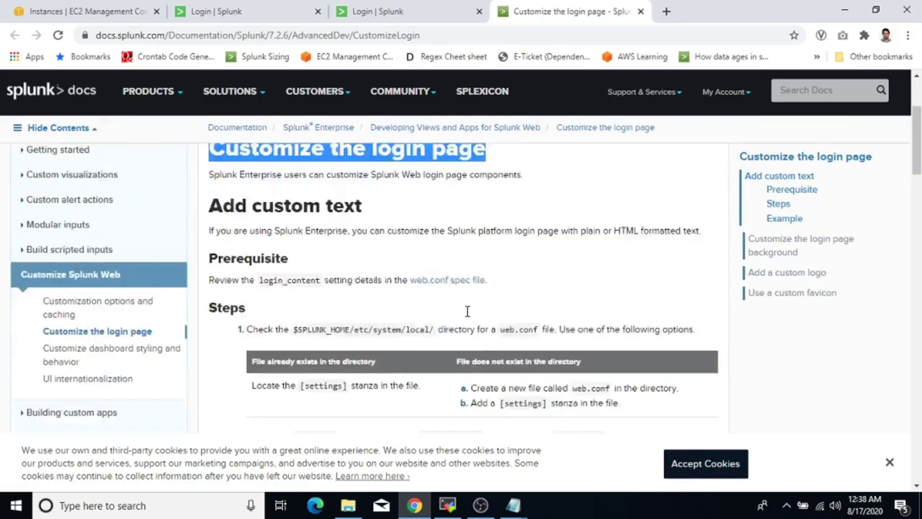
{"action": "scroll", "coordinate": [467, 311], "scroll_direction": "down", "scroll_amount": 9}
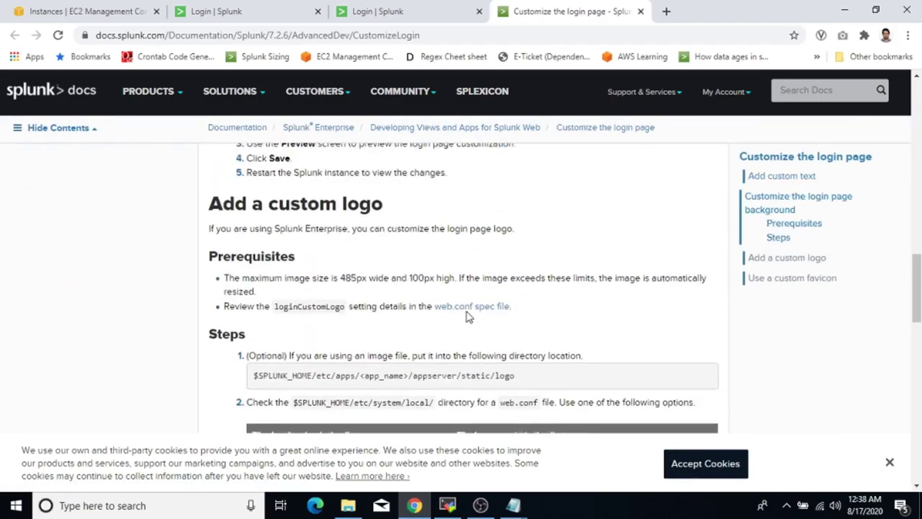
{"action": "scroll", "coordinate": [448, 303], "scroll_direction": "down", "scroll_amount": 10}
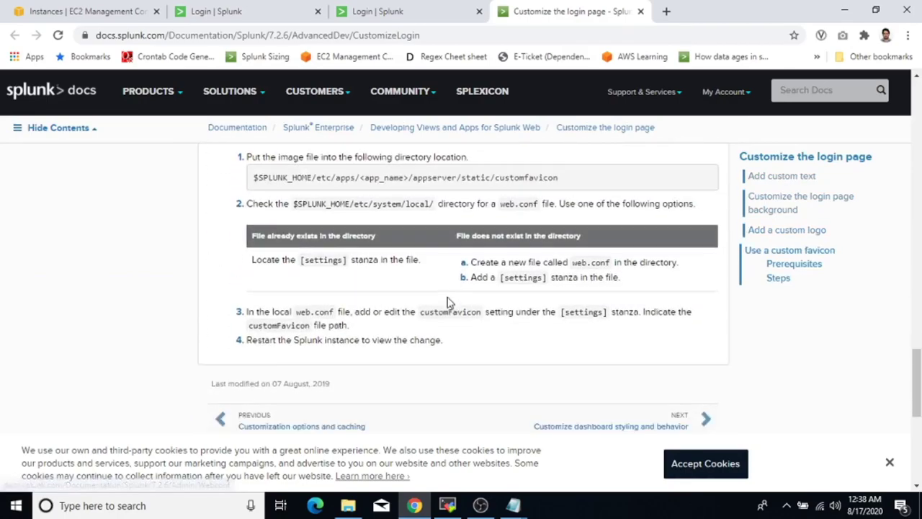
{"action": "scroll", "coordinate": [448, 302], "scroll_direction": "up", "scroll_amount": 9}
{"action": "scroll", "coordinate": [448, 303], "scroll_direction": "up", "scroll_amount": 8}
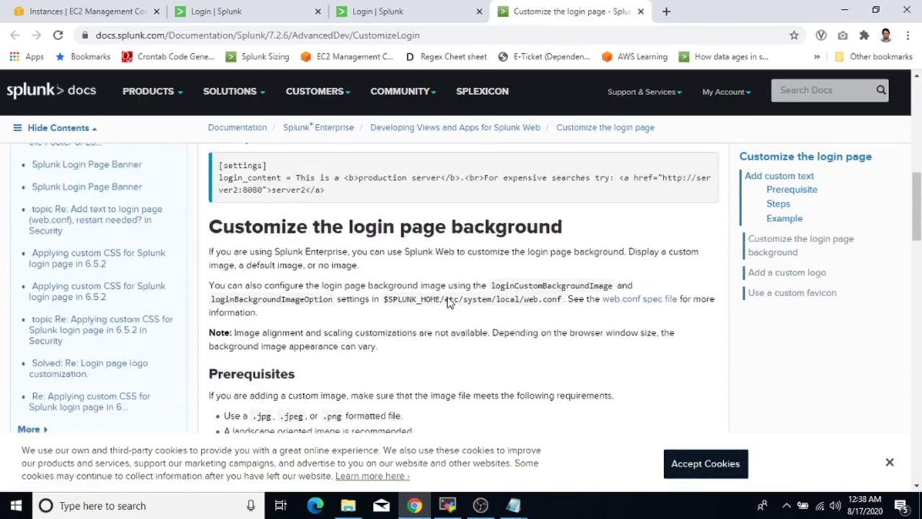
{"action": "left_click_drag", "start_coordinate": [569, 253], "coordinate": [454, 250]}
{"action": "scroll", "coordinate": [454, 252], "scroll_direction": "down", "scroll_amount": 2}
Highlight the background prerequisites (20MB maximum, 1024x640 minimum), then return to the Login | Splunk tab.
{"action": "left_click_drag", "start_coordinate": [325, 264], "coordinate": [218, 264]}
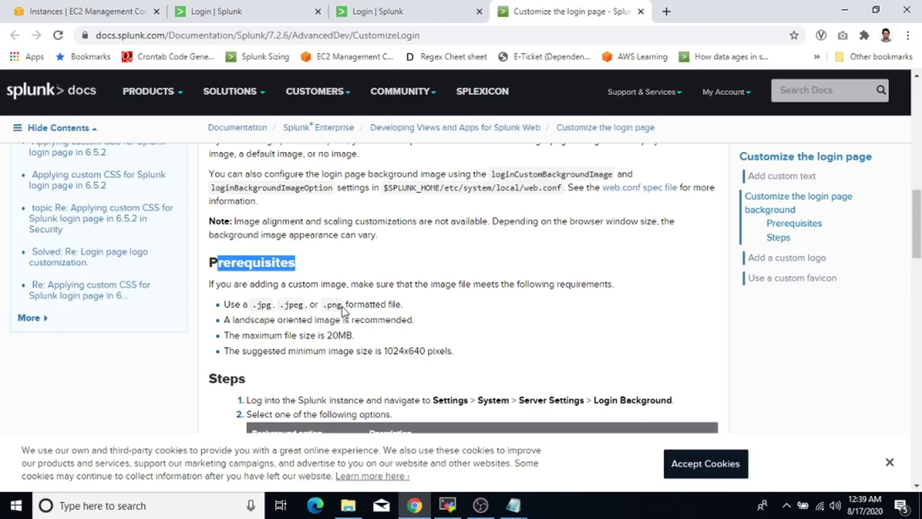
{"action": "left_click_drag", "start_coordinate": [354, 336], "coordinate": [327, 335]}
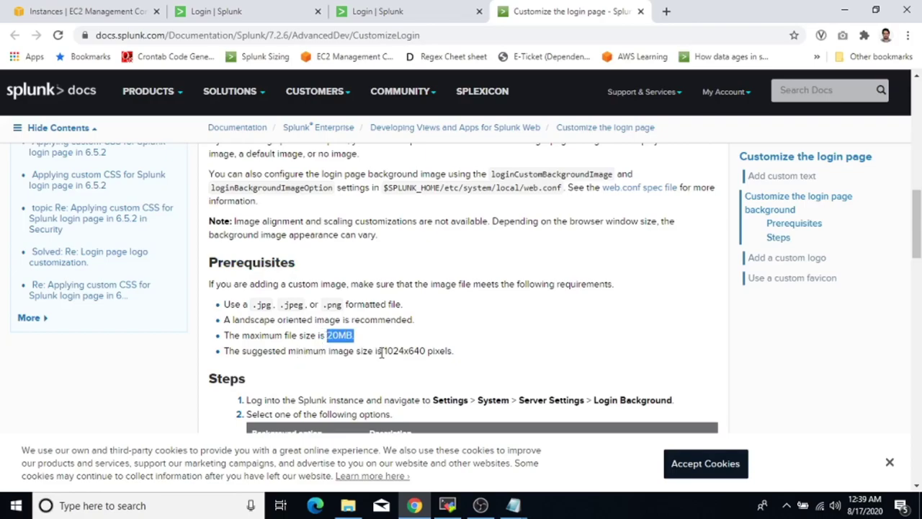
{"action": "left_click_drag", "start_coordinate": [384, 351], "coordinate": [426, 348]}
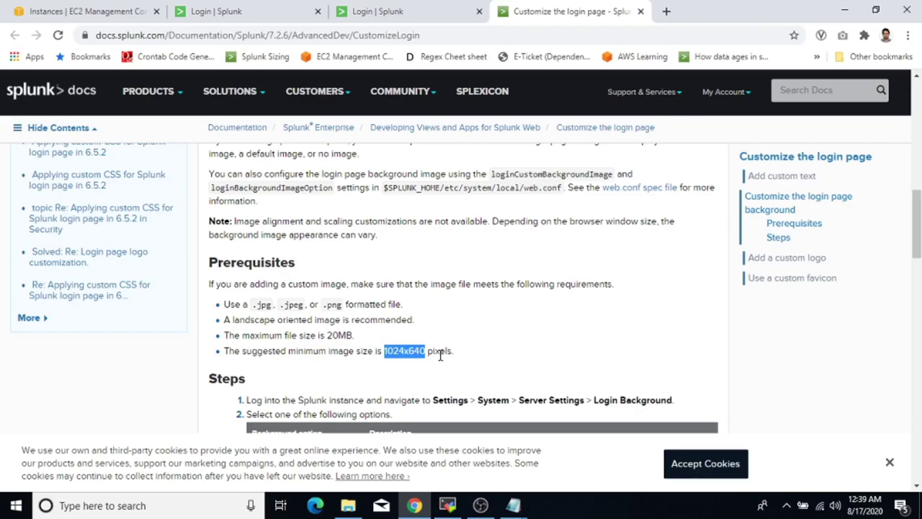
{"action": "left_click", "coordinate": [253, 11]}
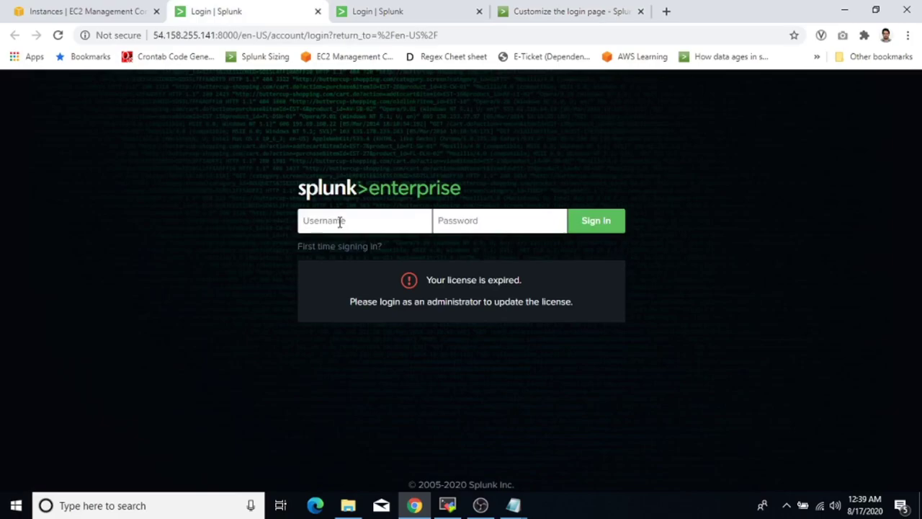
Sign in with the admin account, dismiss Chrome's password warning, and open Settings > Server settings.
{"action": "type", "text": "admin*********"}
{"action": "key", "text": "Return"}
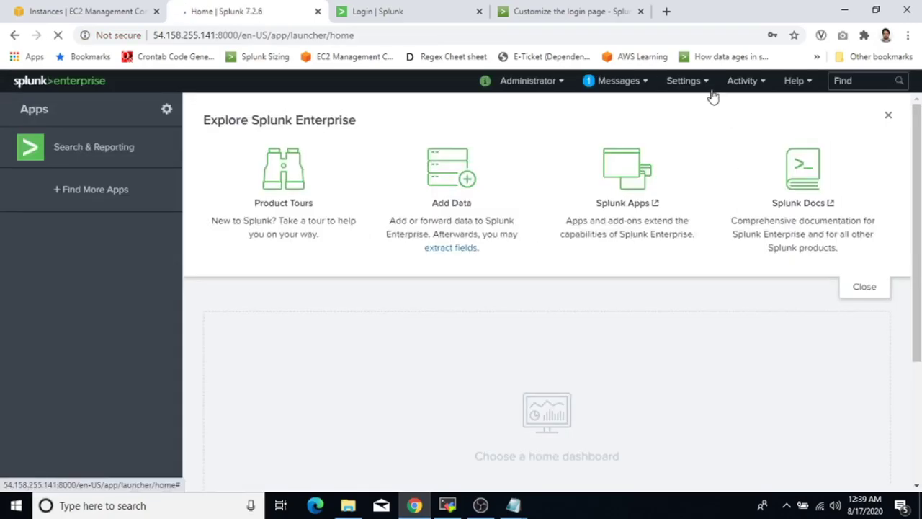
{"action": "left_click", "coordinate": [592, 235]}
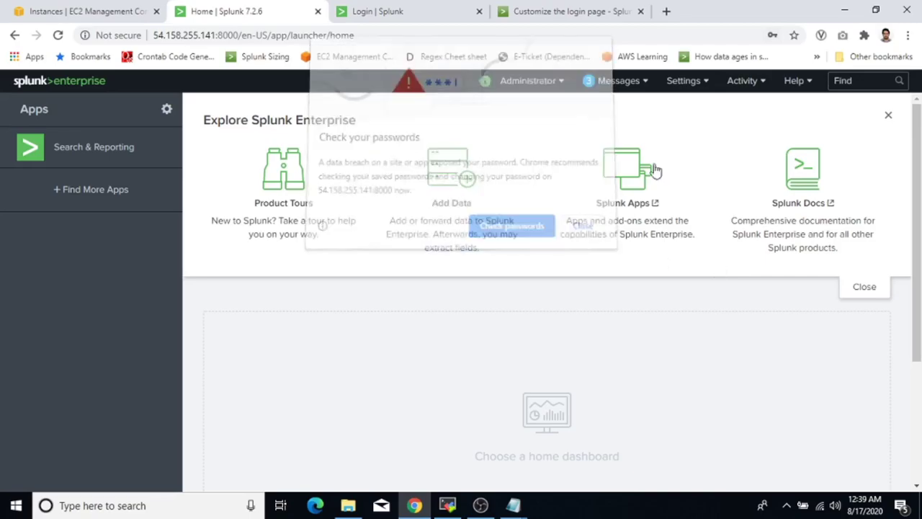
{"action": "left_click", "coordinate": [703, 84]}
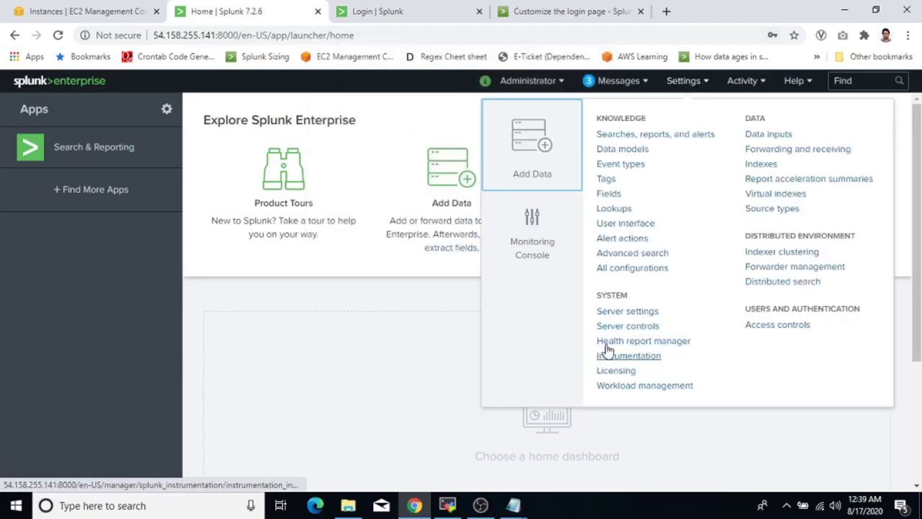
{"action": "left_click", "coordinate": [627, 317]}
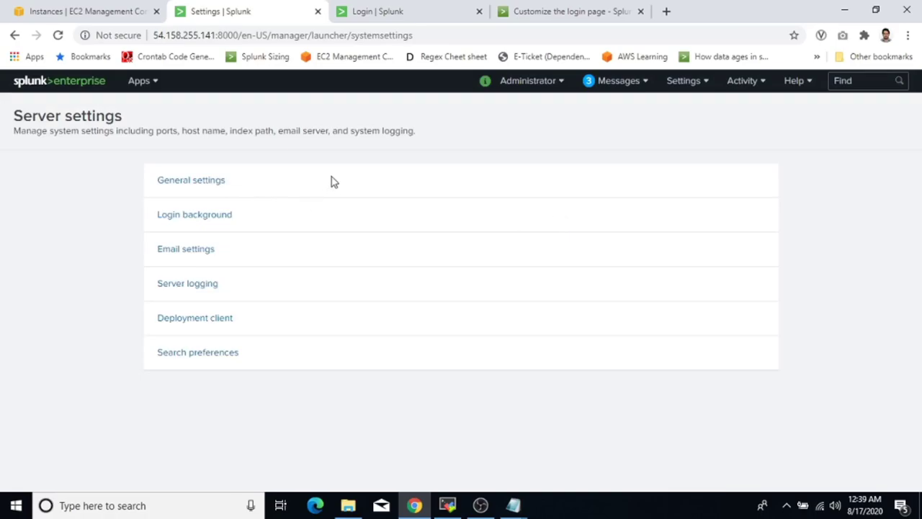
Open Login background under Server settings and select the Custom image option.
{"action": "left_click", "coordinate": [220, 222]}
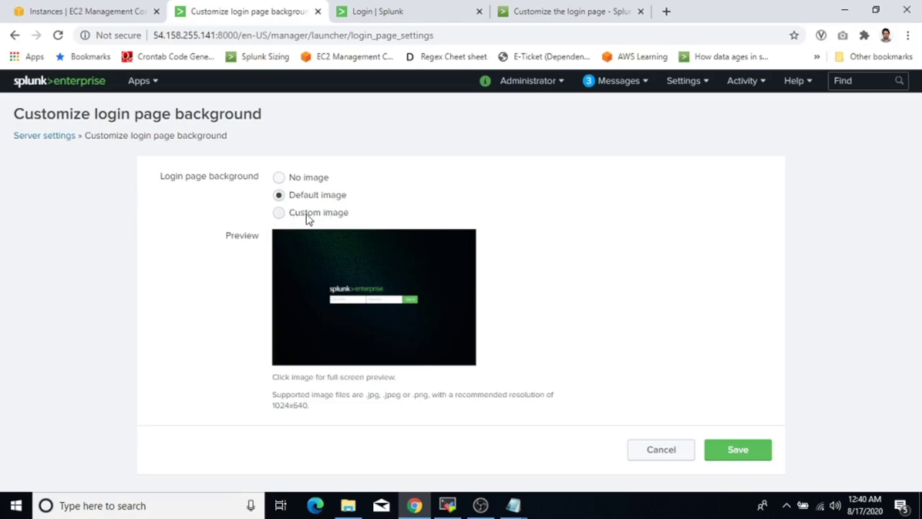
{"action": "left_click", "coordinate": [278, 212]}
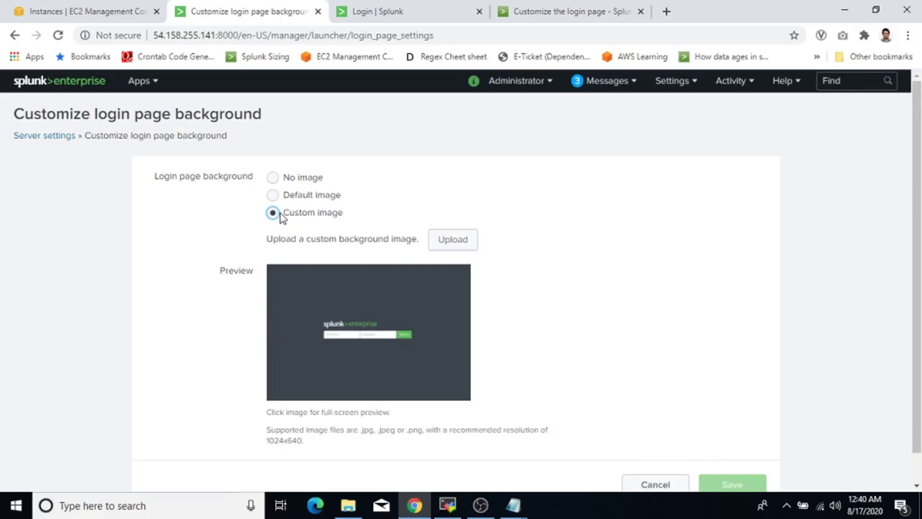
{"action": "left_click_drag", "start_coordinate": [267, 243], "coordinate": [416, 243]}
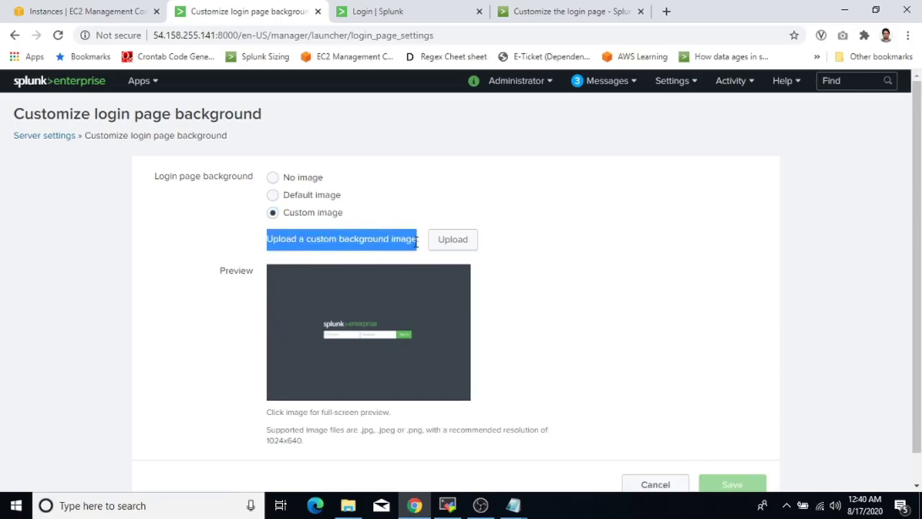
{"action": "left_click", "coordinate": [416, 243]}
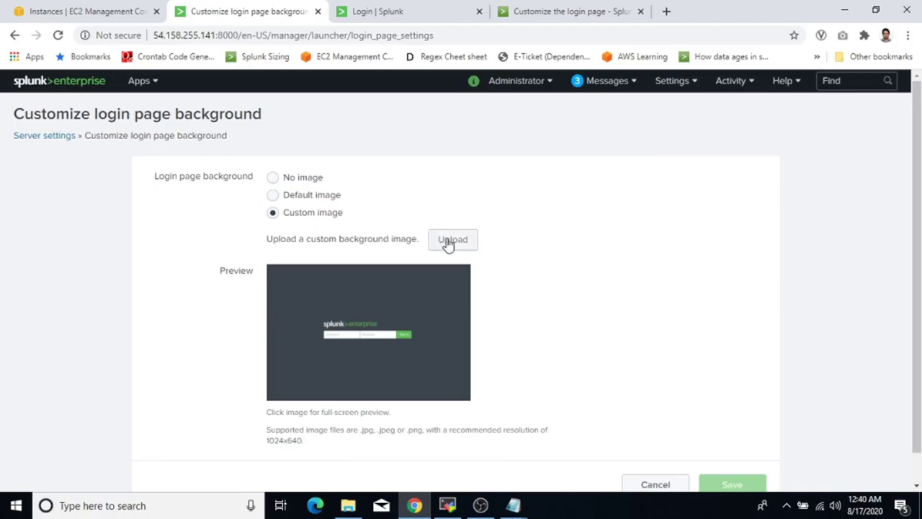
Upload splunk_background.jpg as the custom background and review the below-1024x640 resolution warning.
{"action": "left_click", "coordinate": [449, 243]}
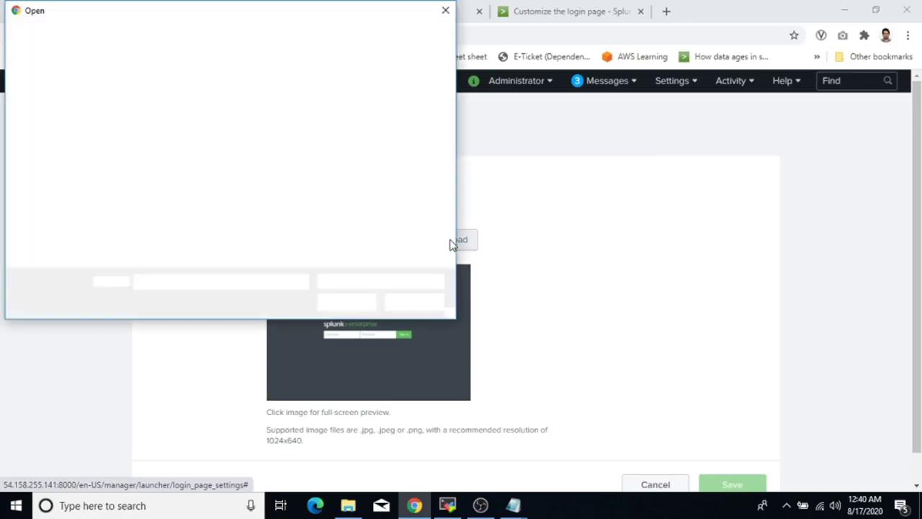
{"action": "left_click", "coordinate": [200, 131]}
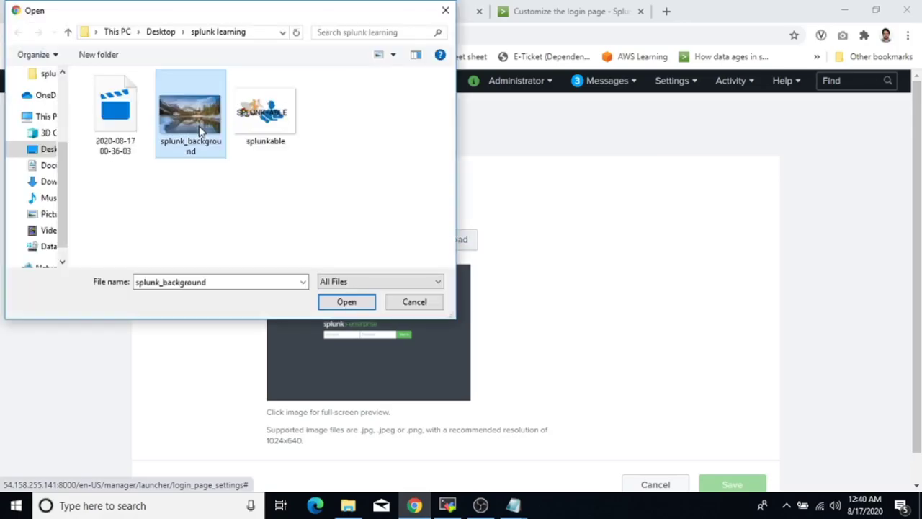
{"action": "left_click", "coordinate": [347, 302]}
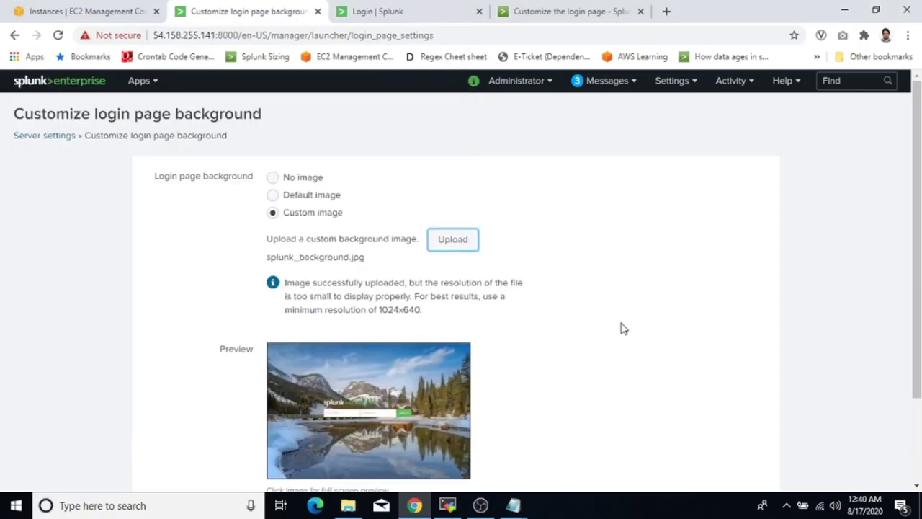
{"action": "scroll", "coordinate": [624, 328], "scroll_direction": "down", "scroll_amount": 1}
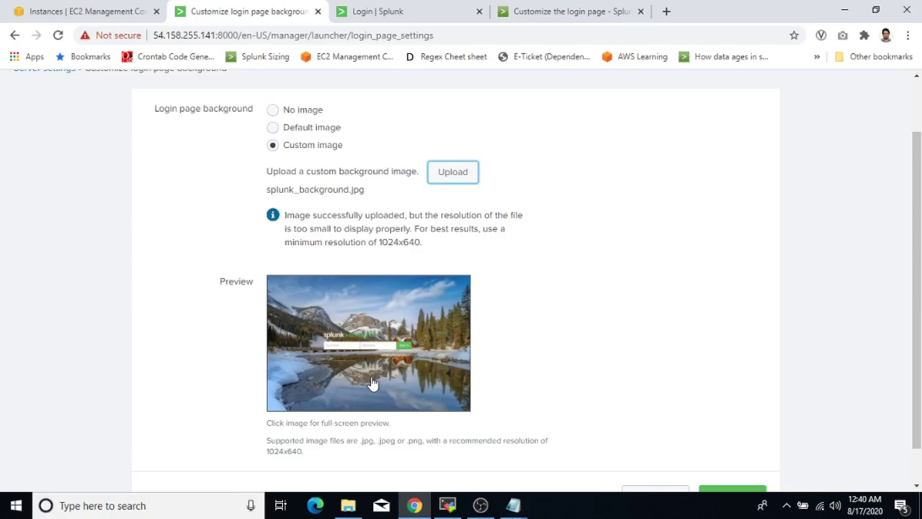
{"action": "left_click_drag", "start_coordinate": [284, 216], "coordinate": [521, 236]}
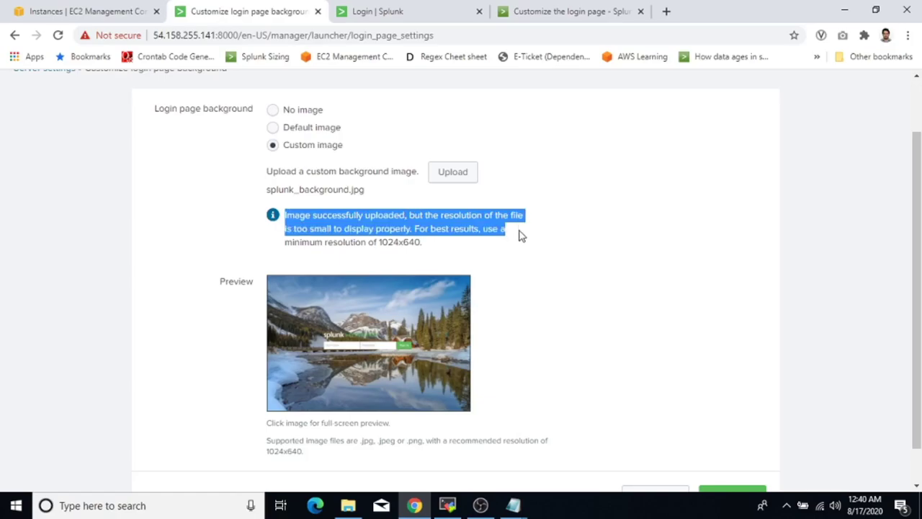
{"action": "left_click_drag", "start_coordinate": [380, 242], "coordinate": [420, 242]}
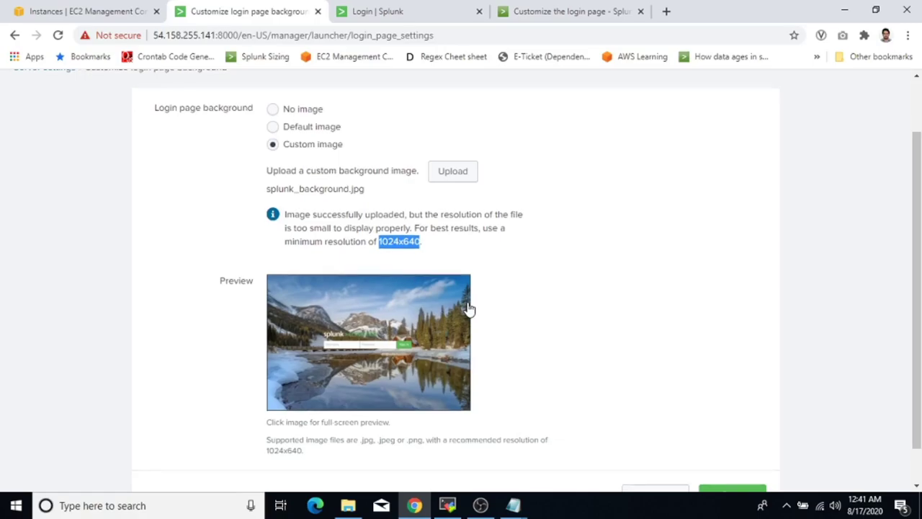
{"action": "scroll", "coordinate": [470, 309], "scroll_direction": "down", "scroll_amount": 1}
Save the custom login background, choose Restart Later, and switch to MobaXterm.
{"action": "left_click", "coordinate": [733, 456]}
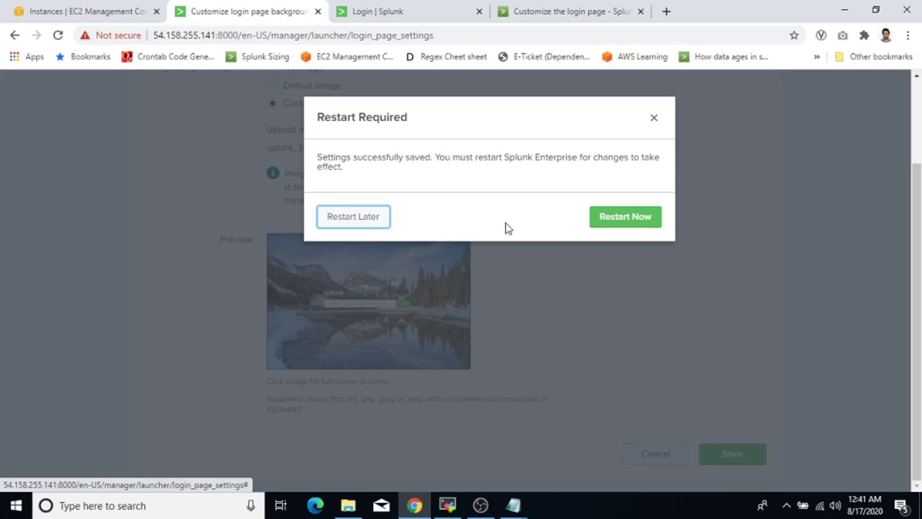
{"action": "left_click", "coordinate": [371, 224]}
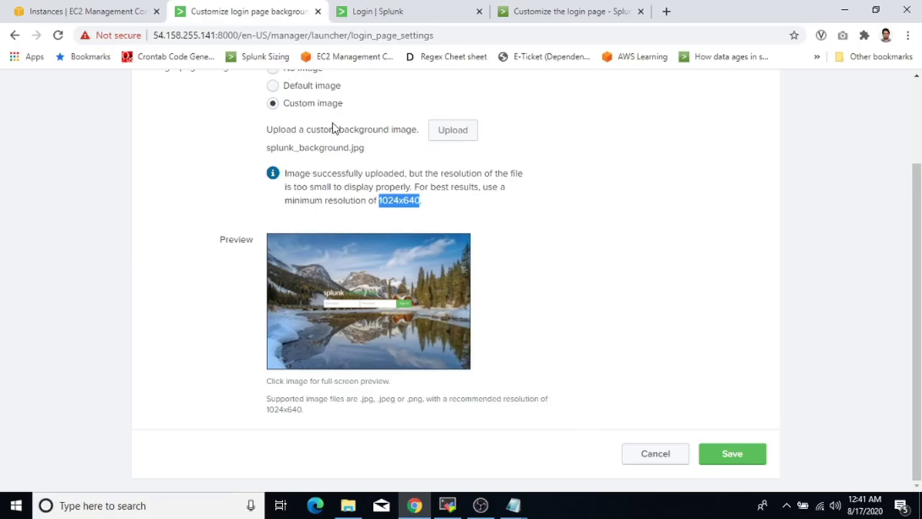
{"action": "left_click", "coordinate": [447, 506]}
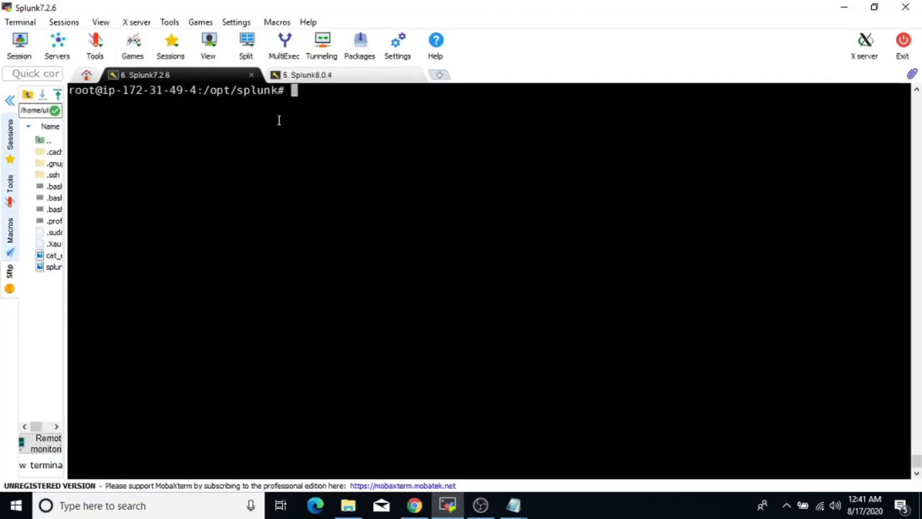
Change directory to /opt/splunk/etc/system/local using tab completion.
{"action": "type", "text": "cd /opt/sp"}
{"action": "key", "text": "Tab"}
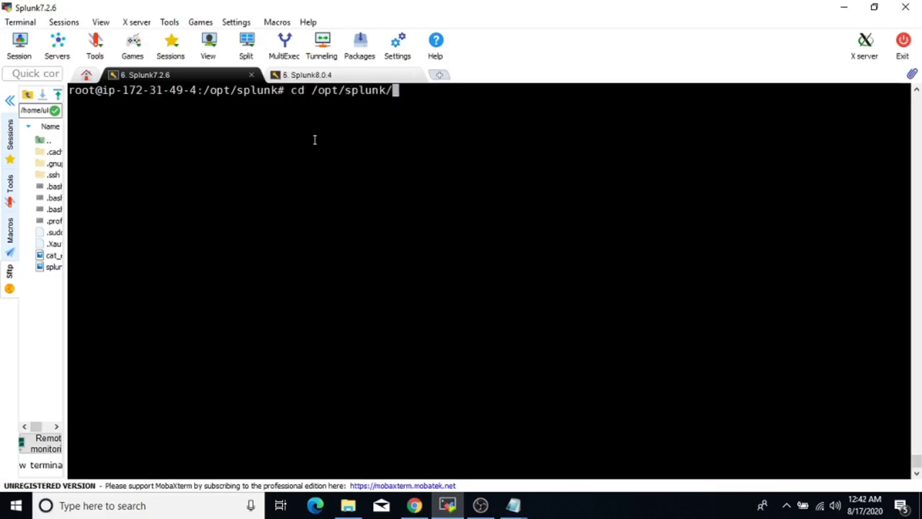
{"action": "type", "text": "etc/sysy"}
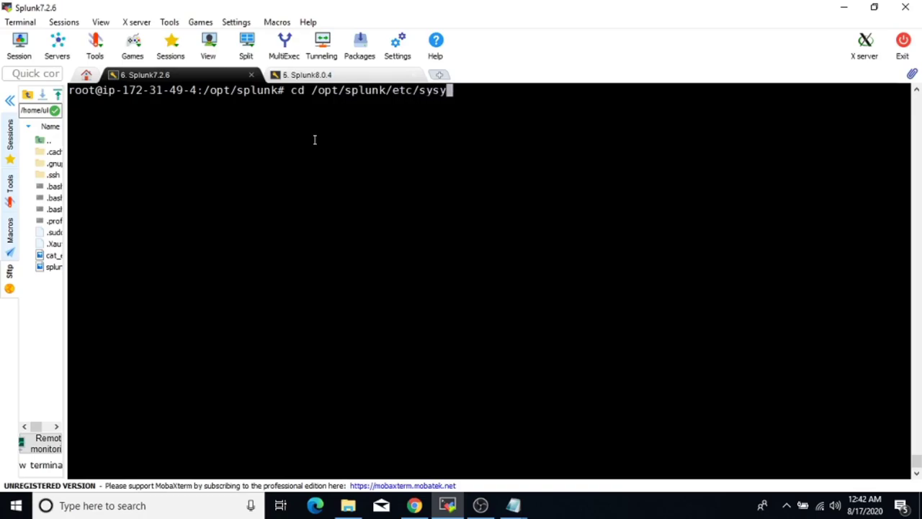
{"action": "key", "text": "BackSpace"}
{"action": "key", "text": "Tab"}
{"action": "type", "text": "lo"}
{"action": "key", "text": "Tab"}
{"action": "key", "text": "Return"}
{"action": "key", "text": "Return"}
{"action": "key", "text": "Return"}
{"action": "key", "text": "Return"}
{"action": "key", "text": "Return"}
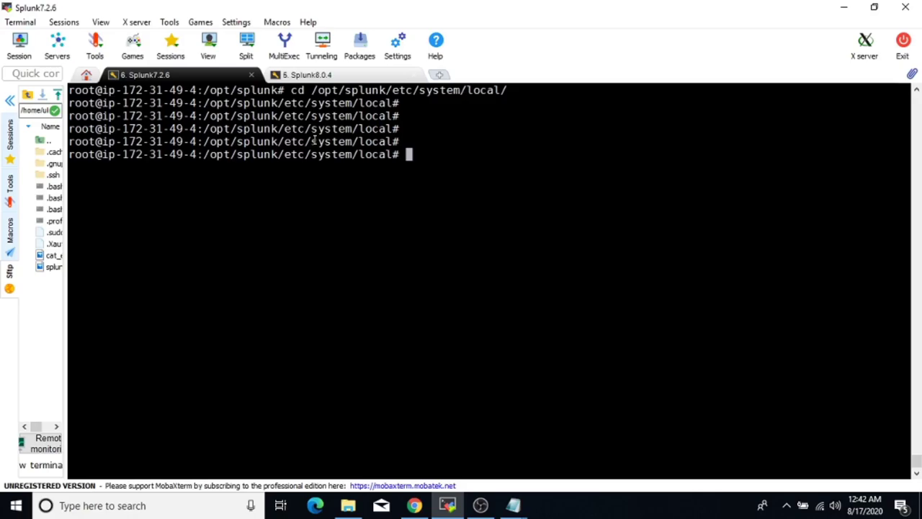
List the folder's files with ls -ltr and type cat web.conf.
{"action": "type", "text": "ls -ltr"}
{"action": "key", "text": "Return"}
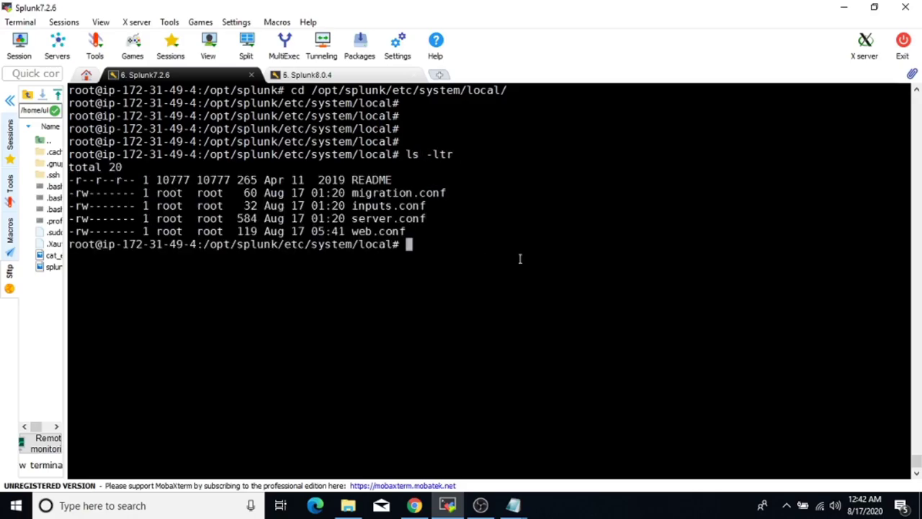
{"action": "type", "text": "cat web.conf"}
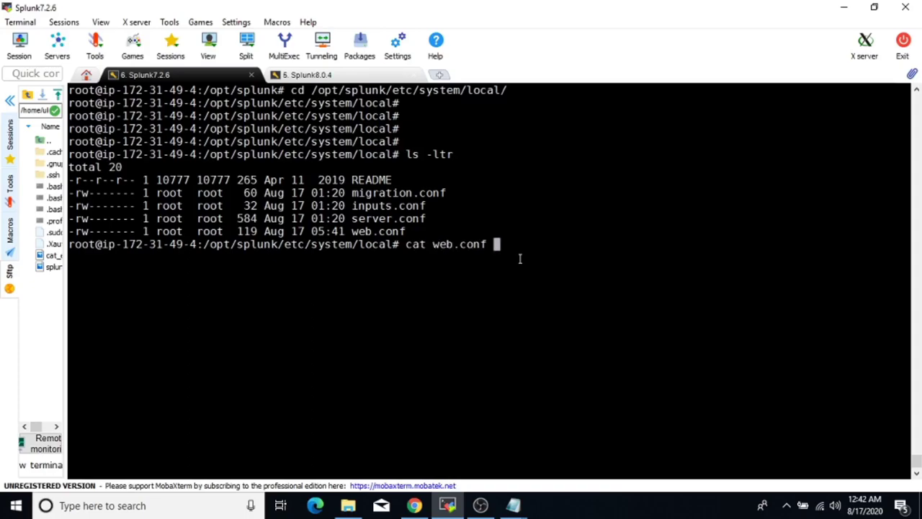
Print web.conf and highlight loginBackgroundImageOption = custom and the search:logincustombg/splunk_background.jpg path.
{"action": "key", "text": "Return"}
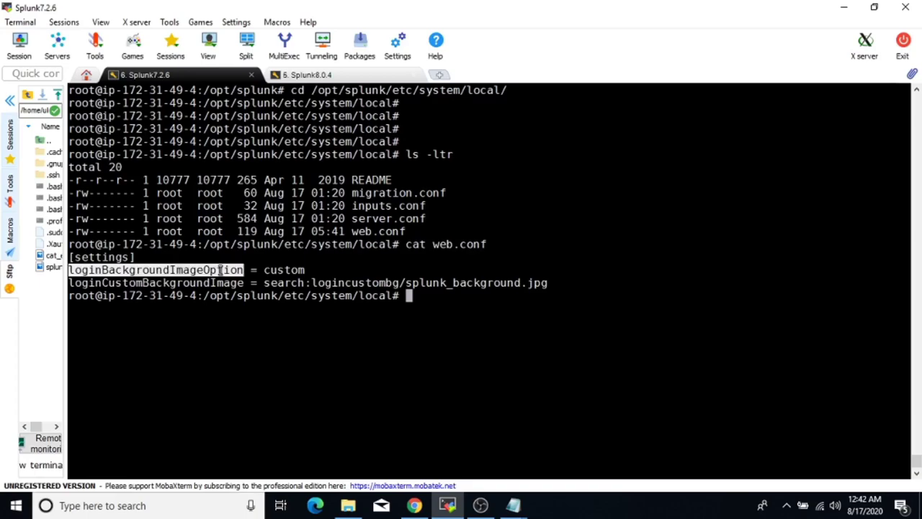
{"action": "double_click", "coordinate": [290, 269]}
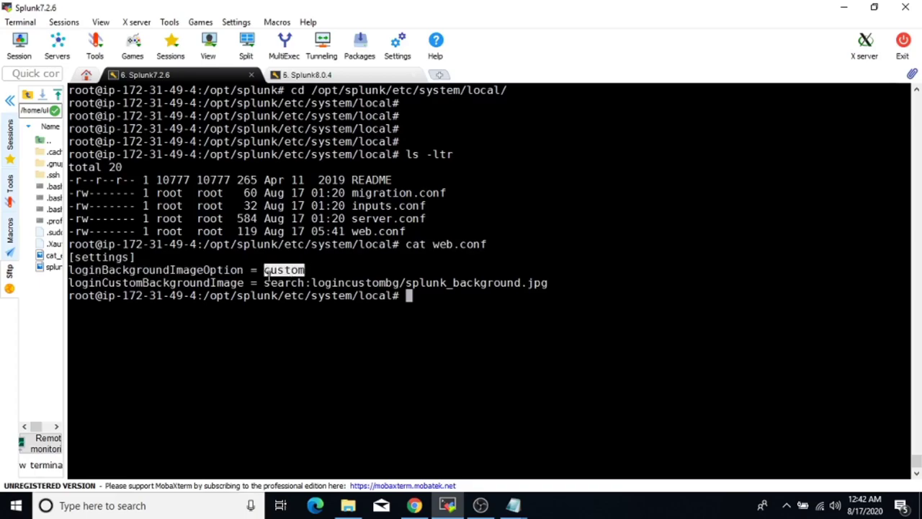
{"action": "double_click", "coordinate": [168, 283]}
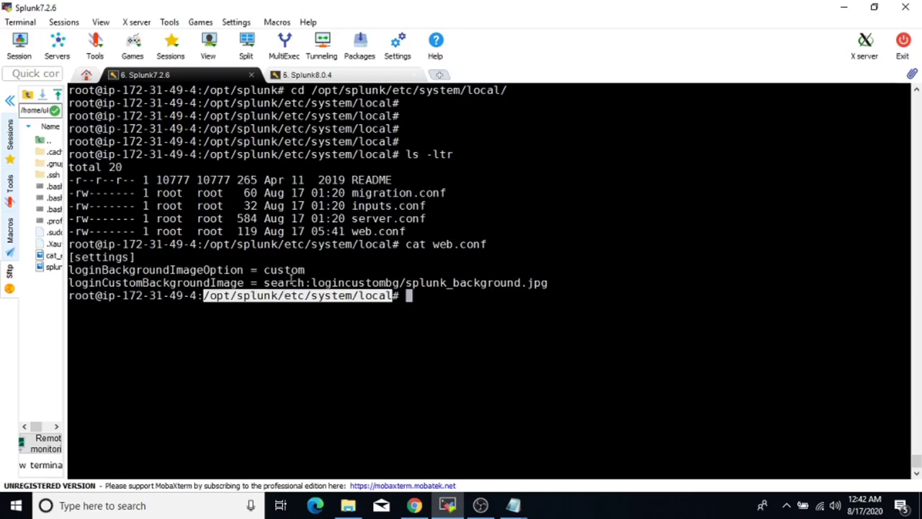
{"action": "double_click", "coordinate": [292, 281]}
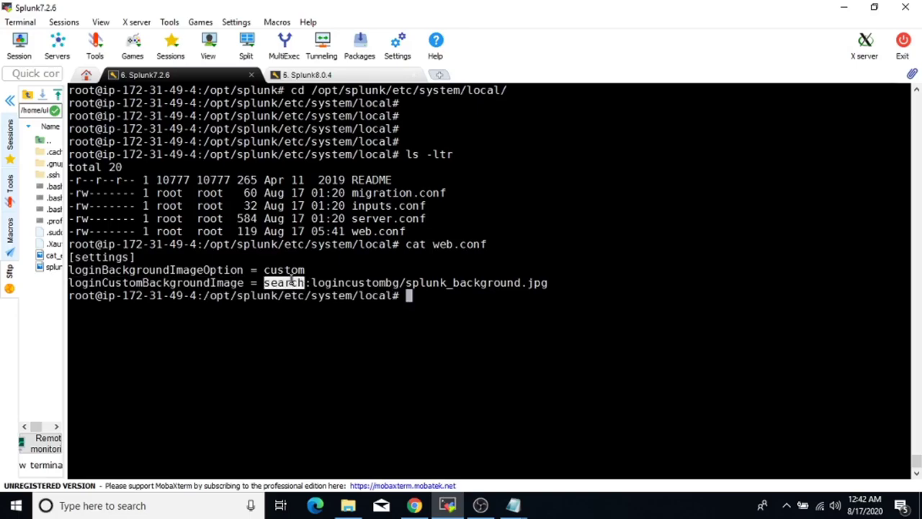
{"action": "left_click_drag", "start_coordinate": [312, 282], "coordinate": [399, 283]}
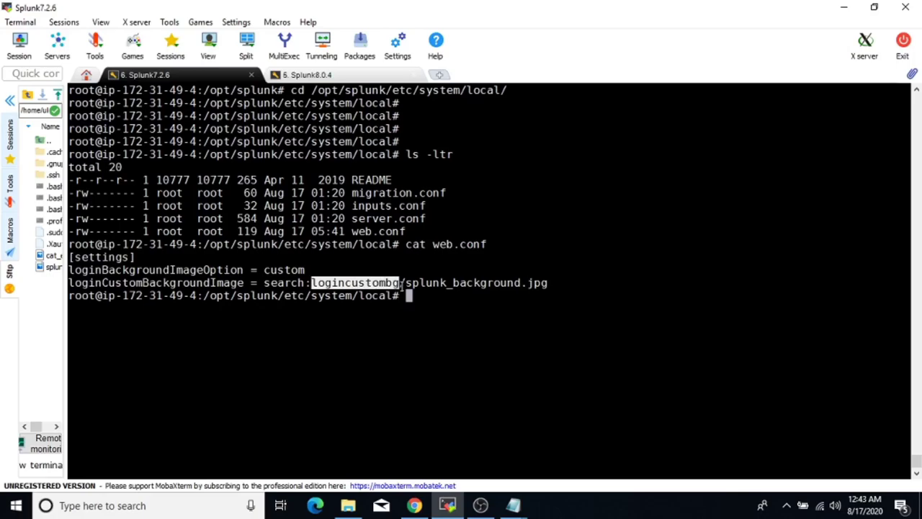
{"action": "left_click_drag", "start_coordinate": [406, 283], "coordinate": [544, 281]}
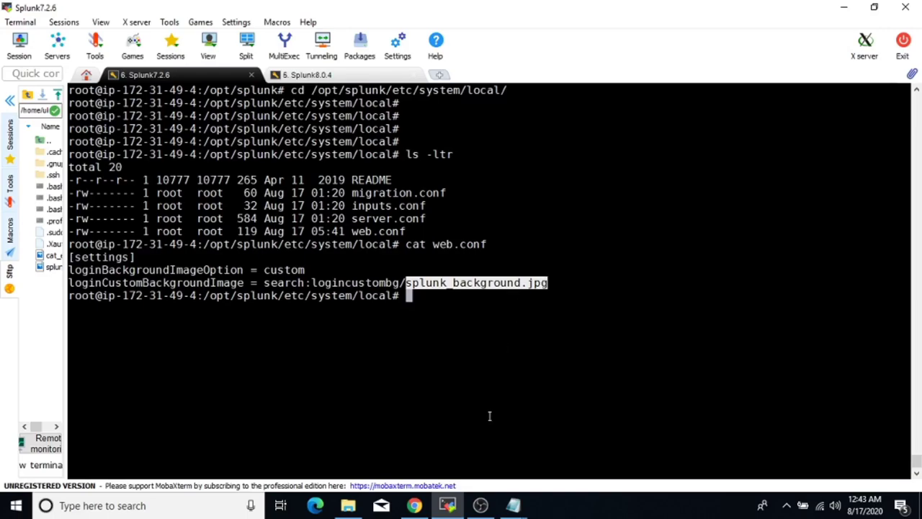
{"action": "left_click", "coordinate": [514, 505]}
{"action": "left_click", "coordinate": [564, 473]}
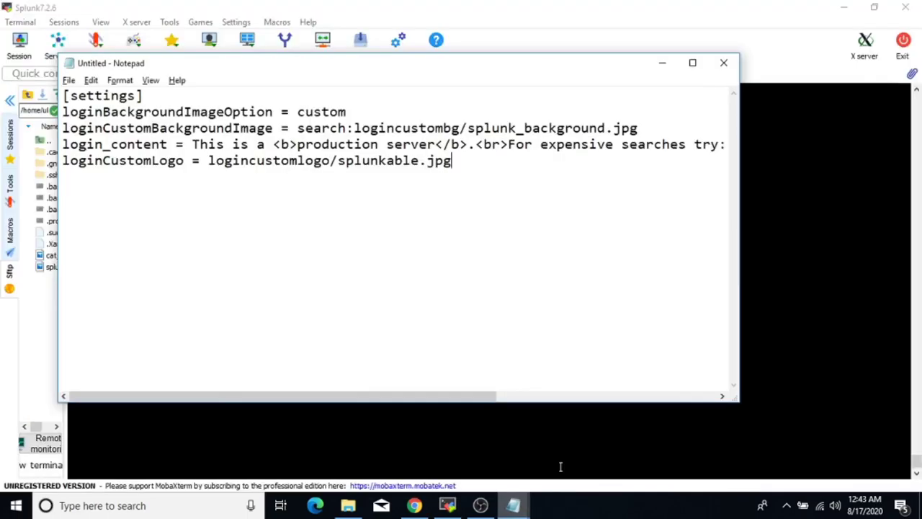
{"action": "left_click", "coordinate": [556, 433]}
{"action": "left_click", "coordinate": [513, 505]}
{"action": "left_click", "coordinate": [500, 461]}
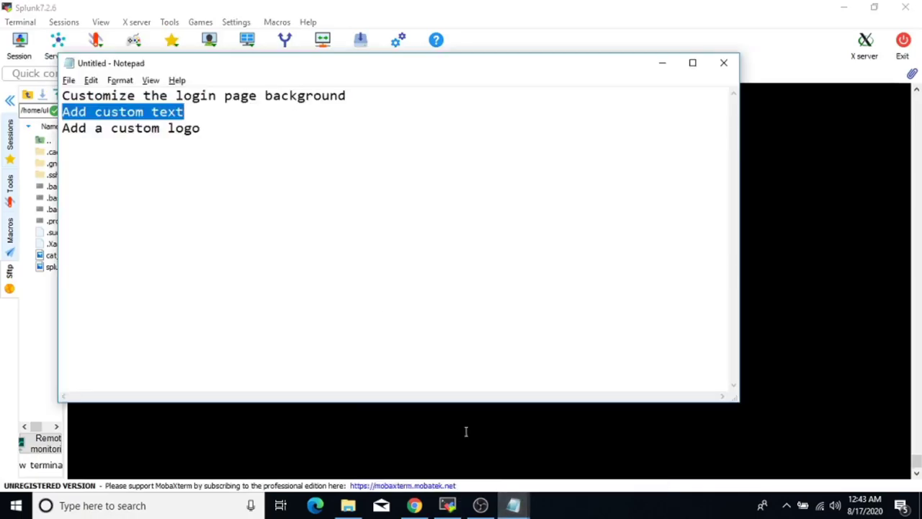
{"action": "left_click", "coordinate": [99, 127]}
{"action": "left_click_drag", "start_coordinate": [94, 111], "coordinate": [198, 113]}
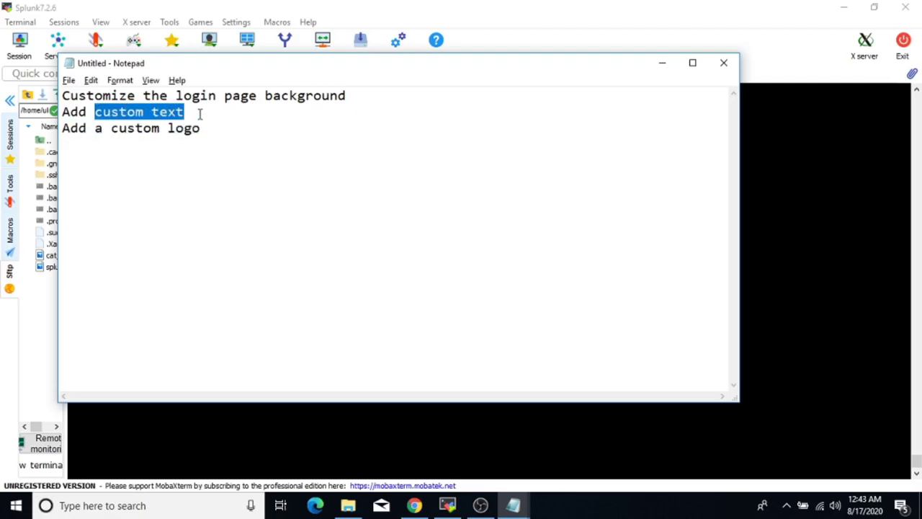
{"action": "left_click_drag", "start_coordinate": [64, 128], "coordinate": [201, 127]}
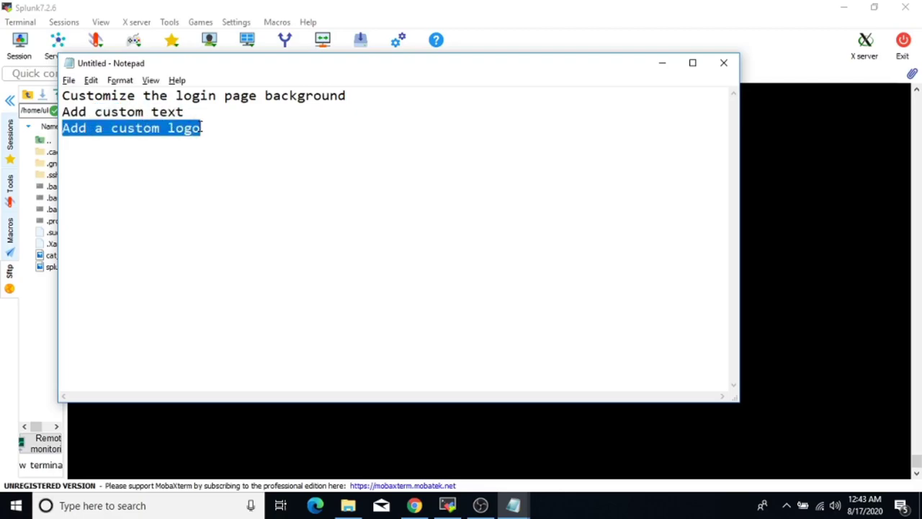
{"action": "left_click", "coordinate": [375, 419]}
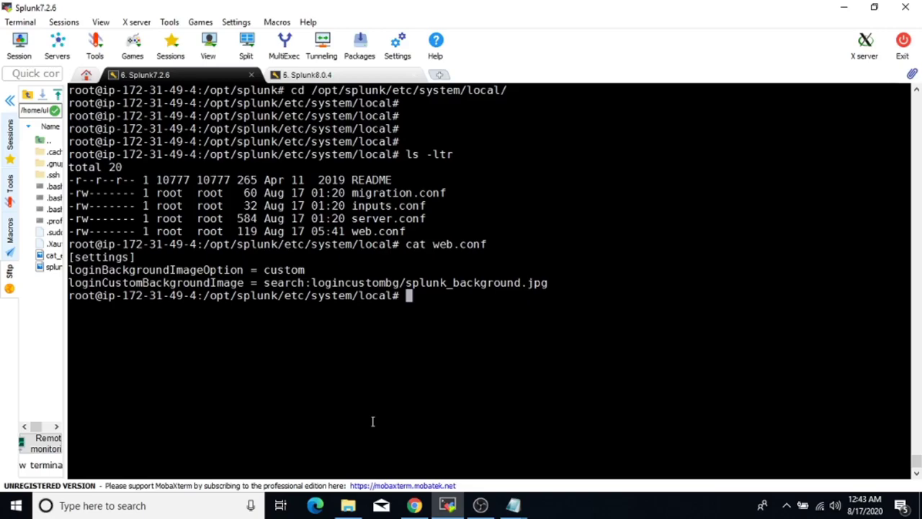
Clear the screen, open web.conf in vi, and insert a new empty line 4.
{"action": "key", "text": "ctrl+l"}
{"action": "key", "text": "Return"}
{"action": "key", "text": "Return"}
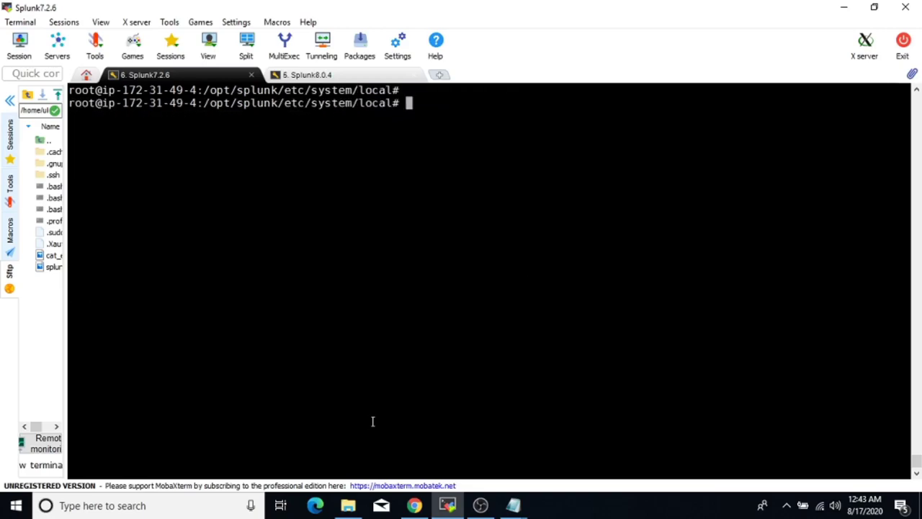
{"action": "type", "text": "vi we"}
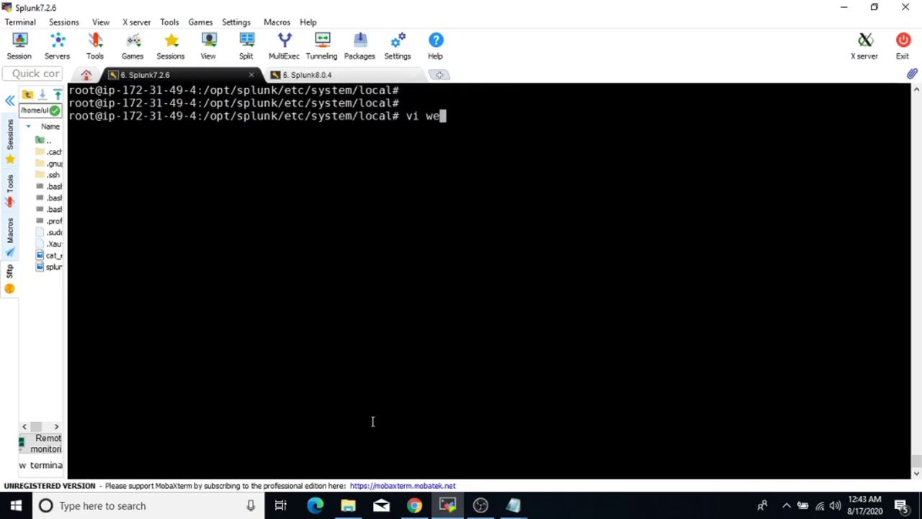
{"action": "type", "text": "b.conf"}
{"action": "key", "text": "Return"}
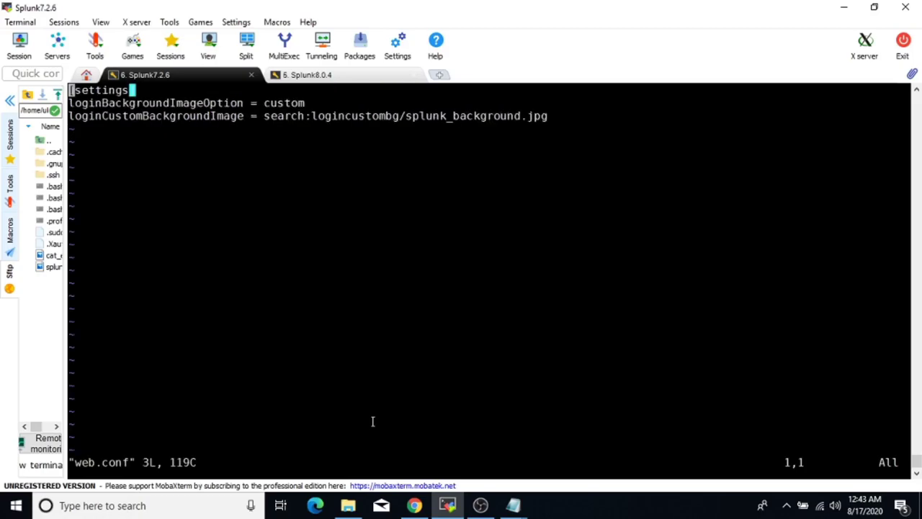
{"action": "key", "text": "Down"}
{"action": "key", "text": "Down"}
{"action": "key", "text": "i"}
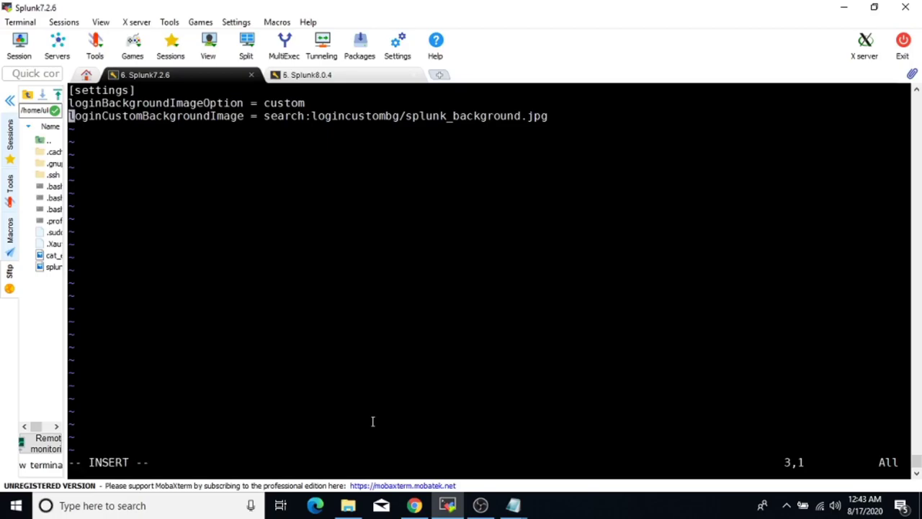
{"action": "key", "text": "End"}
{"action": "key", "text": "Return"}
Copy login_content from the settings Notepad, paste it on line 4, and add '='.
{"action": "mouse_move", "coordinate": [515, 500]}
{"action": "left_click", "coordinate": [574, 466]}
{"action": "left_click", "coordinate": [575, 466]}
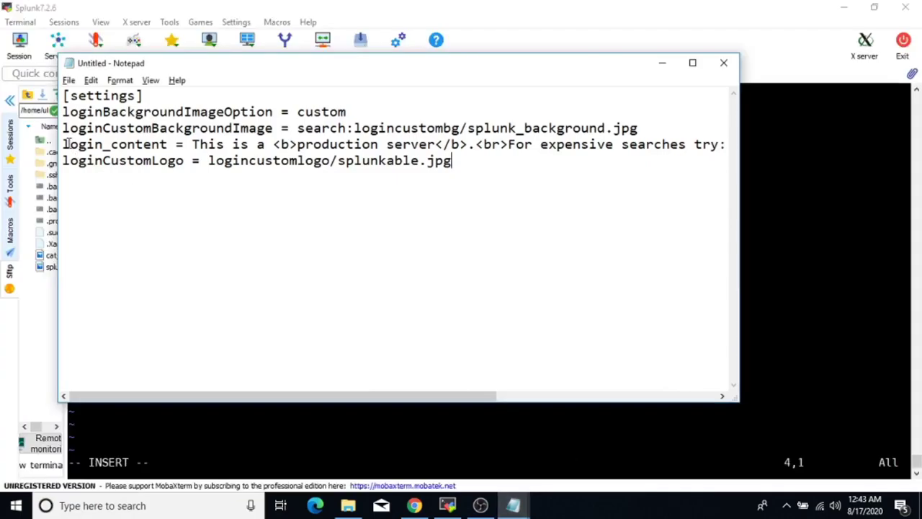
{"action": "left_click_drag", "start_coordinate": [62, 144], "coordinate": [166, 140]}
{"action": "key", "text": "super+c"}
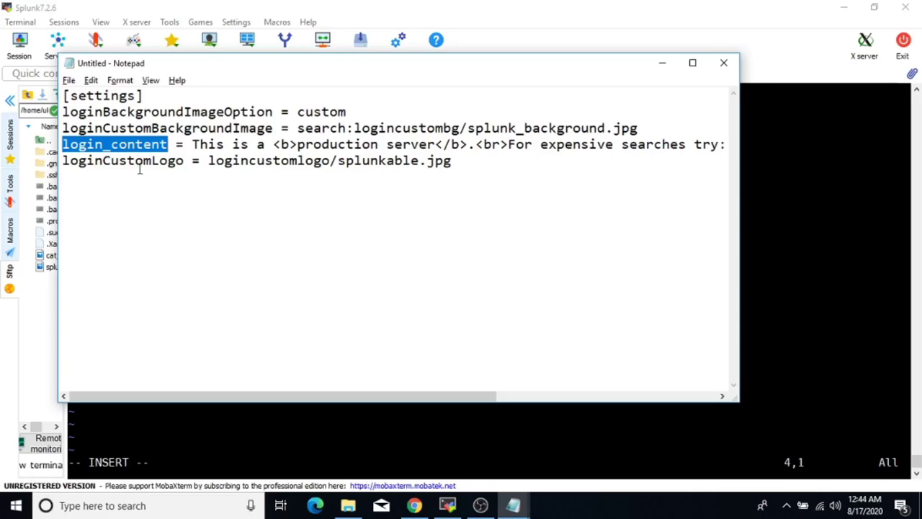
{"action": "key", "text": "alt+Tab"}
{"action": "right_click", "coordinate": [174, 233]}
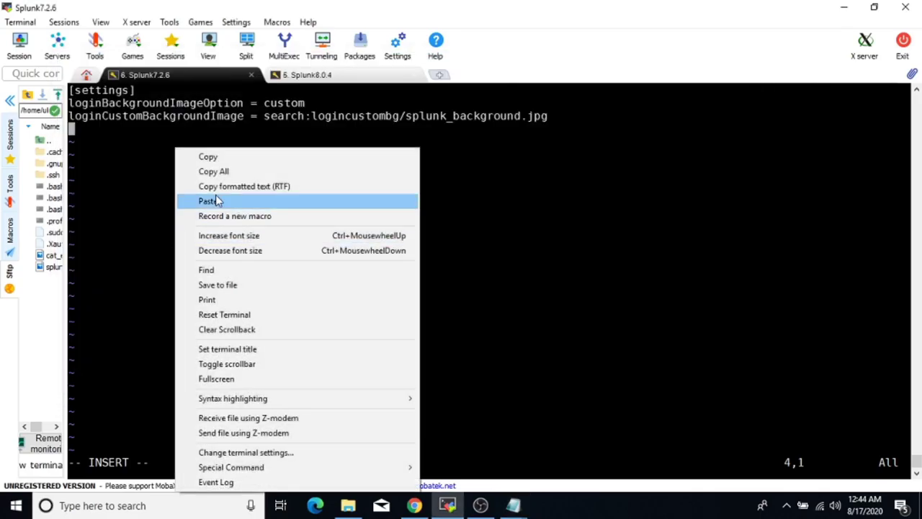
{"action": "left_click", "coordinate": [217, 200]}
{"action": "type", "text": "="}
Copy the production-server HTML message linking to server2:8080 and paste it after login_content =.
{"action": "key", "text": "alt+Tab"}
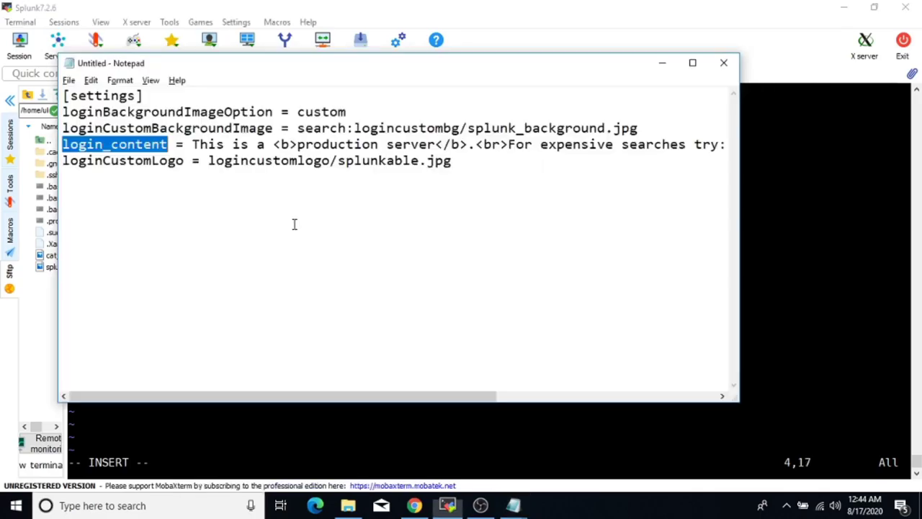
{"action": "left_click", "coordinate": [193, 145]}
{"action": "key", "text": "shift+End"}
{"action": "key", "text": "super+c"}
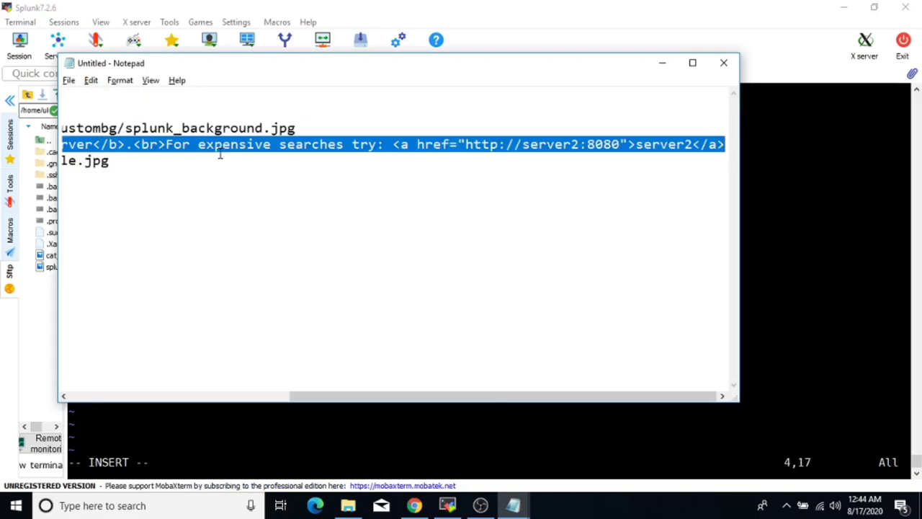
{"action": "key", "text": "alt+Tab"}
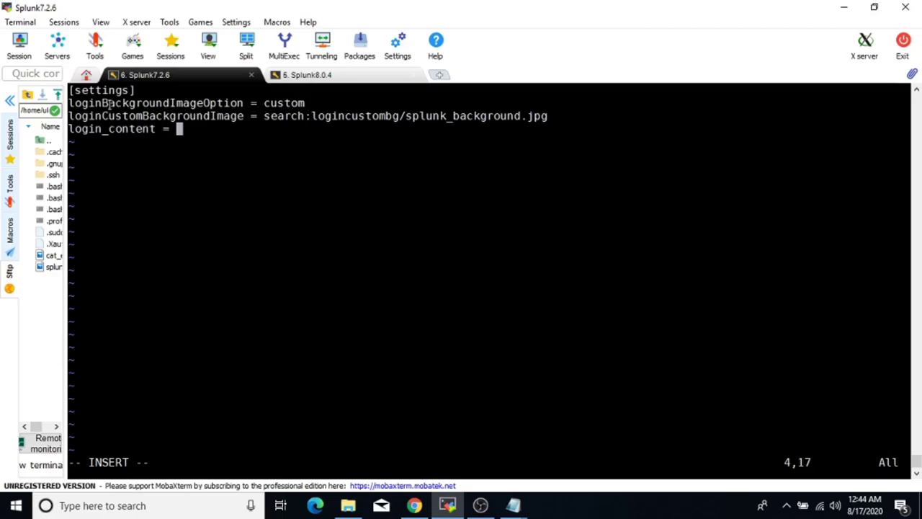
{"action": "right_click", "coordinate": [175, 210]}
{"action": "left_click", "coordinate": [208, 199]}
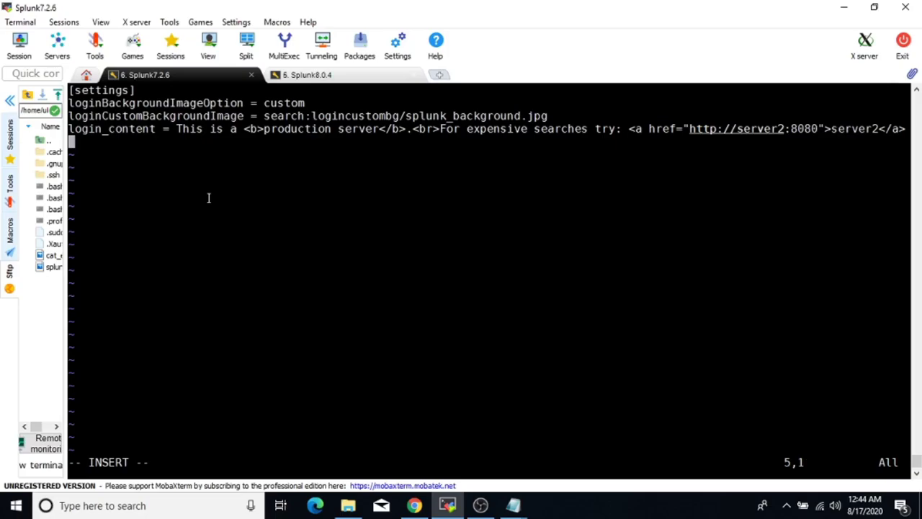
{"action": "key", "text": "alt+Tab"}
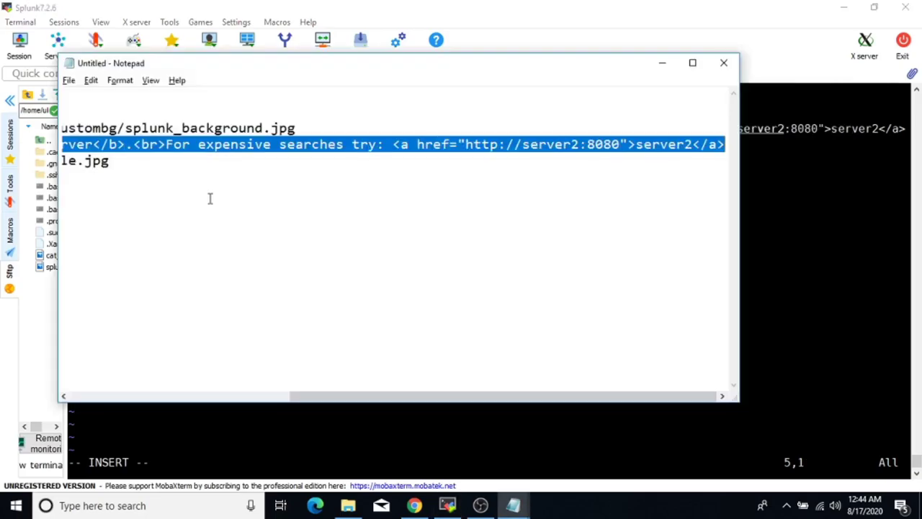
Copy loginCustomLogo = logincustomlogo/splunkable.jpg from the settings Notepad and paste it as line 5.
{"action": "left_click", "coordinate": [447, 505]}
{"action": "mouse_move", "coordinate": [513, 505]}
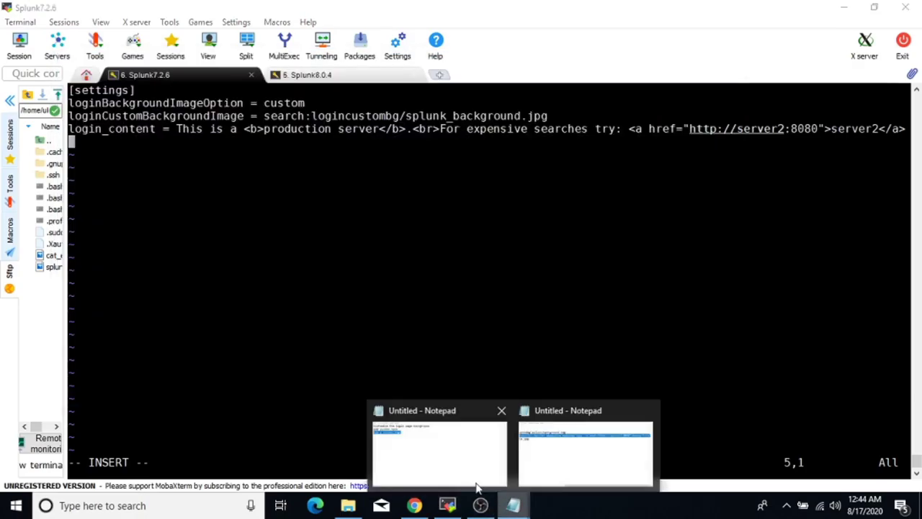
{"action": "left_click", "coordinate": [425, 462]}
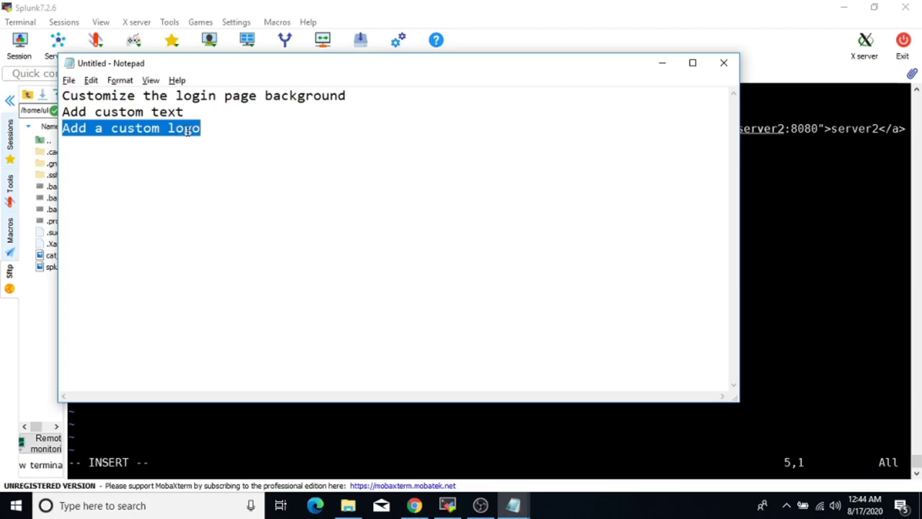
{"action": "key", "text": "alt+Tab"}
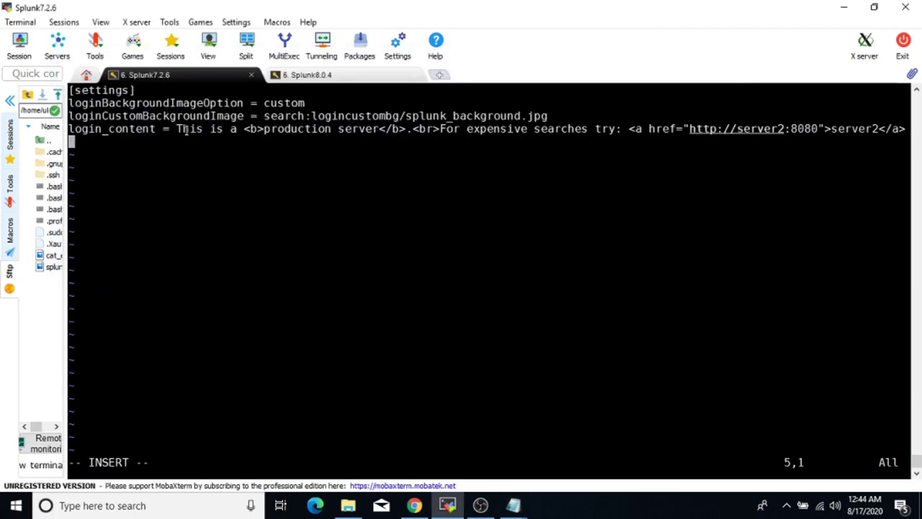
{"action": "mouse_move", "coordinate": [519, 506]}
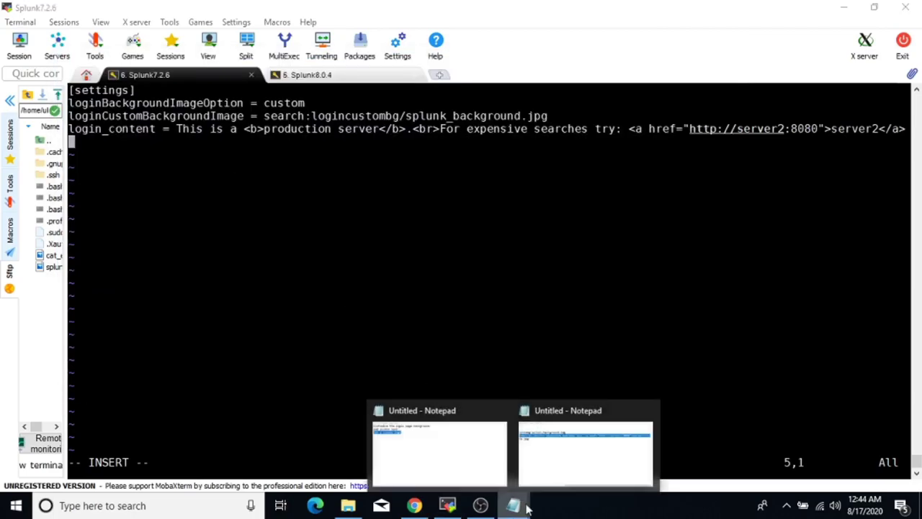
{"action": "left_click", "coordinate": [534, 466]}
{"action": "left_click_drag", "start_coordinate": [372, 396], "coordinate": [148, 397]}
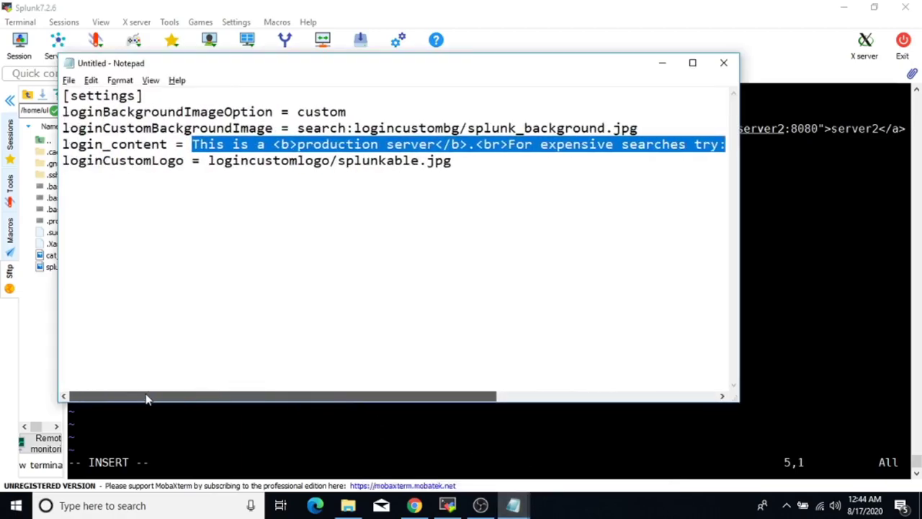
{"action": "double_click", "coordinate": [111, 162]}
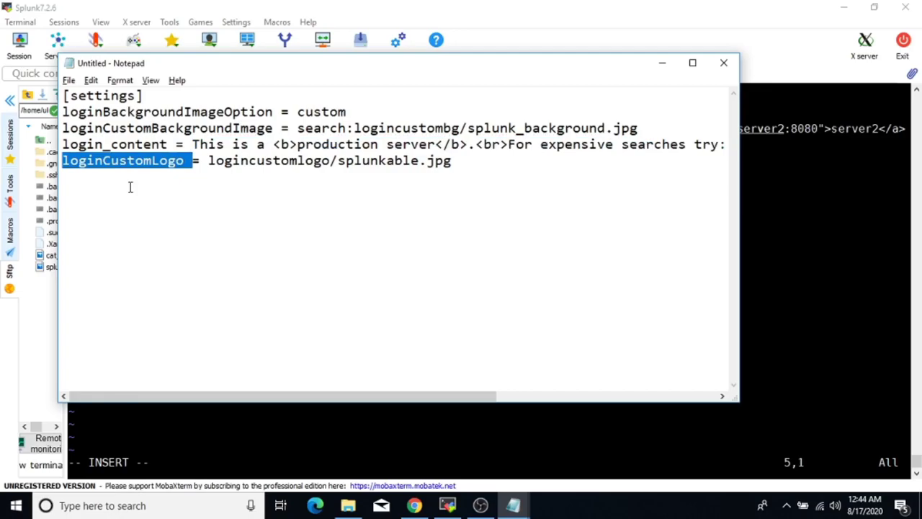
{"action": "left_click_drag", "start_coordinate": [454, 162], "coordinate": [63, 163]}
{"action": "key", "text": "super+c"}
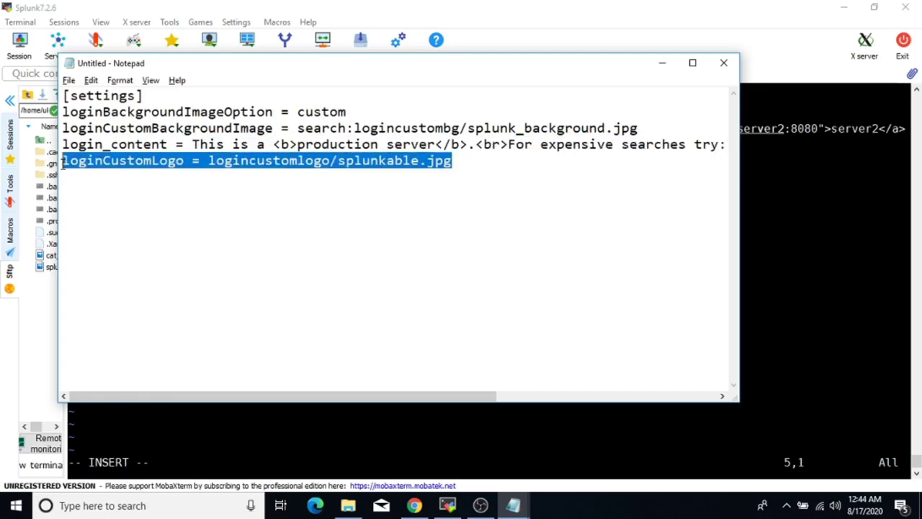
{"action": "key", "text": "alt+Tab"}
{"action": "right_click", "coordinate": [153, 230]}
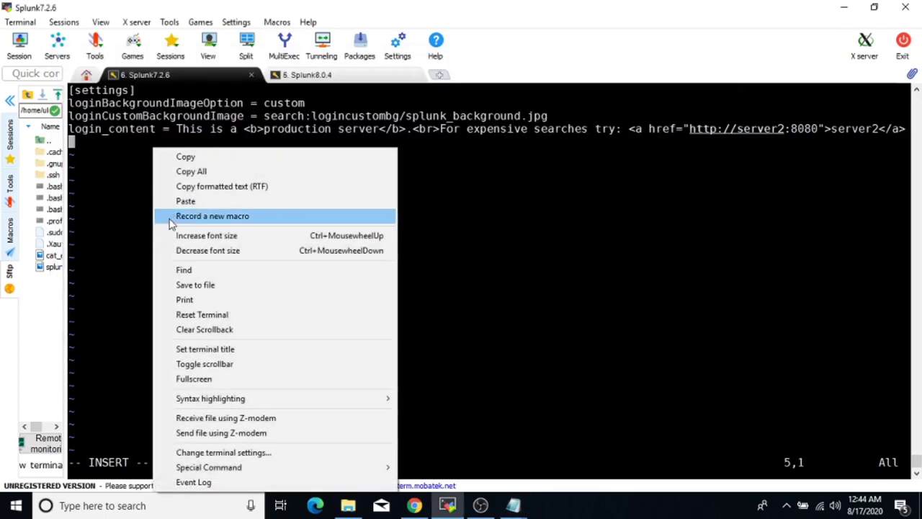
{"action": "left_click", "coordinate": [186, 202]}
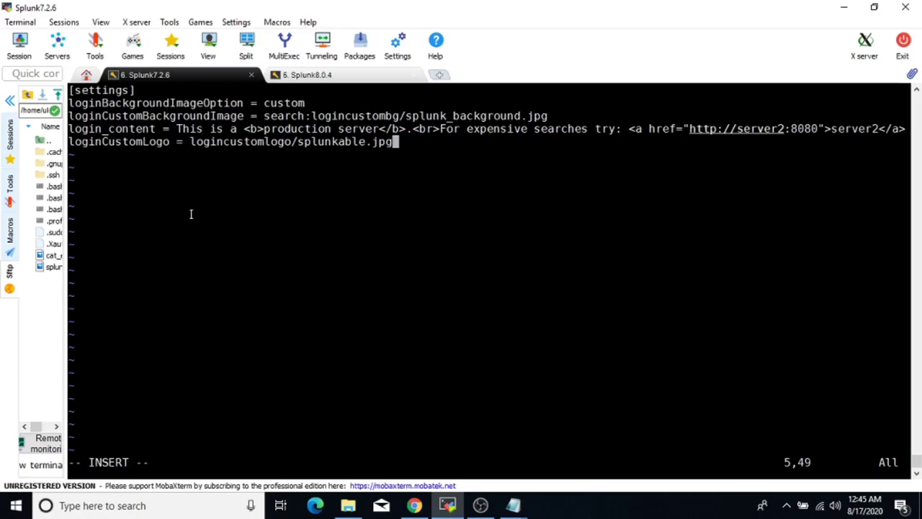
Highlight the background, login_content and loginCustomLogo settings in web.conf to review their values.
{"action": "left_click_drag", "start_coordinate": [70, 104], "coordinate": [546, 112]}
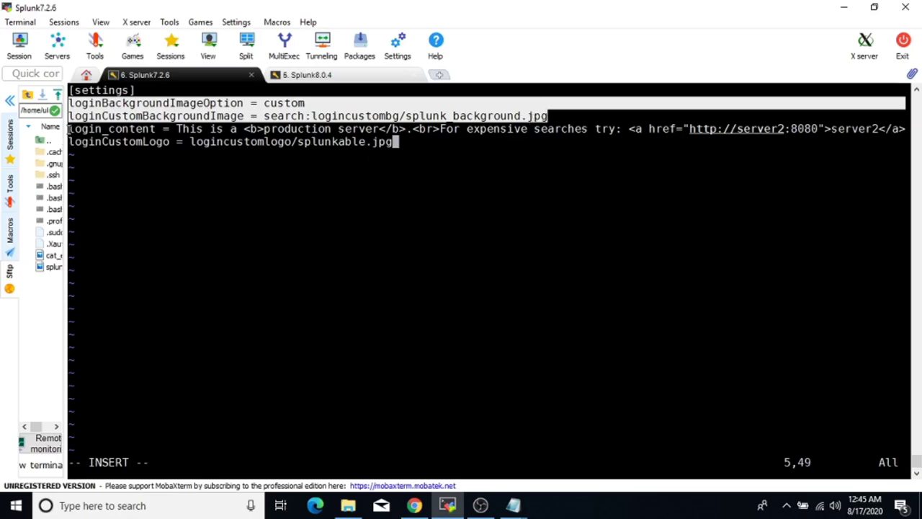
{"action": "left_click_drag", "start_coordinate": [71, 128], "coordinate": [153, 128]}
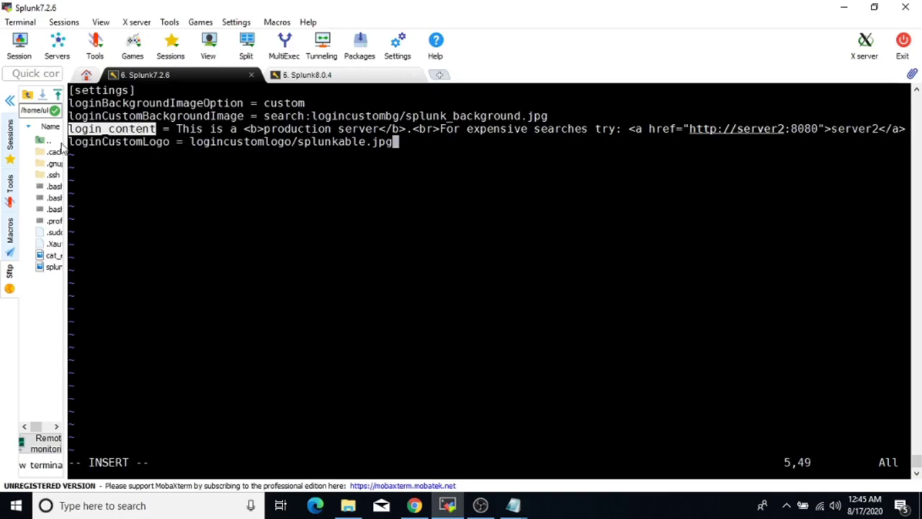
{"action": "left_click_drag", "start_coordinate": [70, 142], "coordinate": [175, 141]}
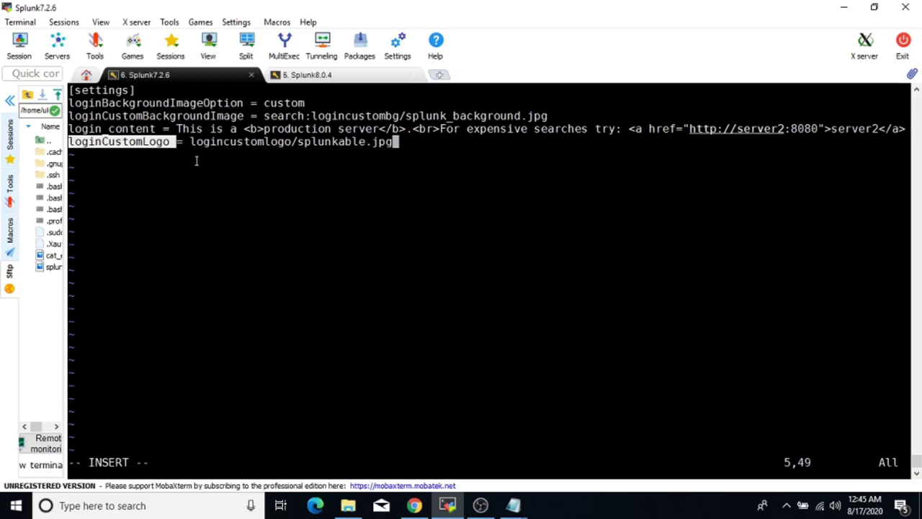
{"action": "left_click_drag", "start_coordinate": [298, 142], "coordinate": [389, 142]}
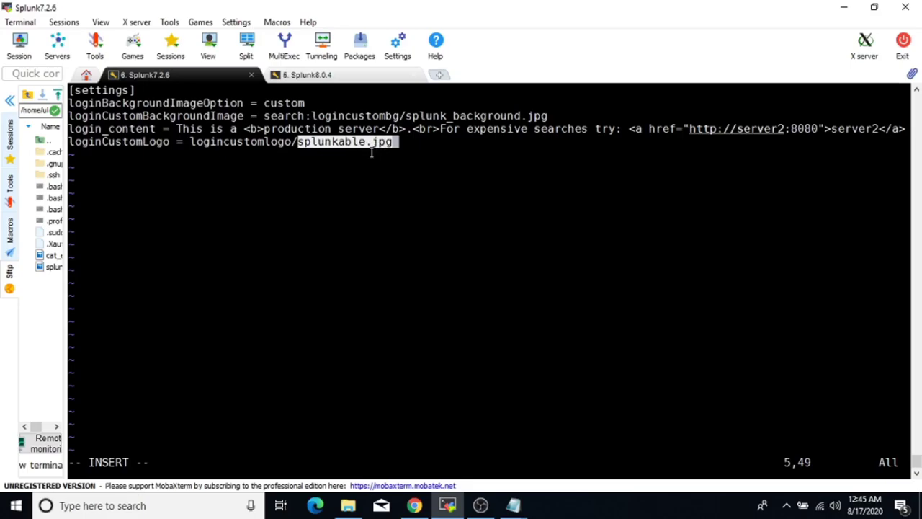
{"action": "left_click", "coordinate": [243, 140]}
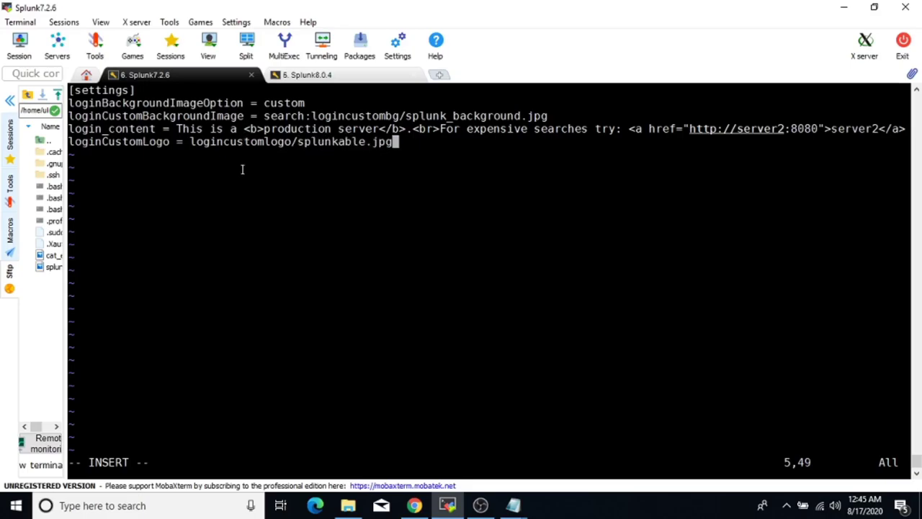
{"action": "left_click_drag", "start_coordinate": [191, 141], "coordinate": [289, 141]}
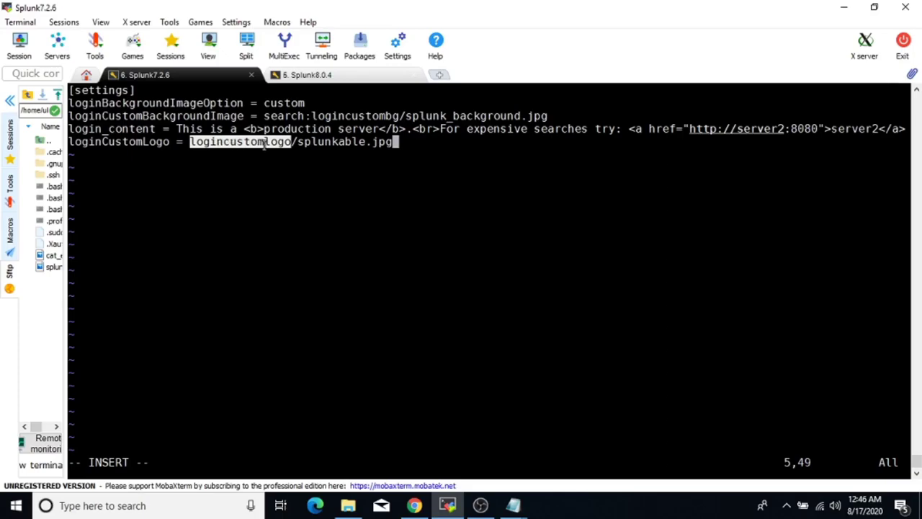
{"action": "left_click", "coordinate": [340, 148]}
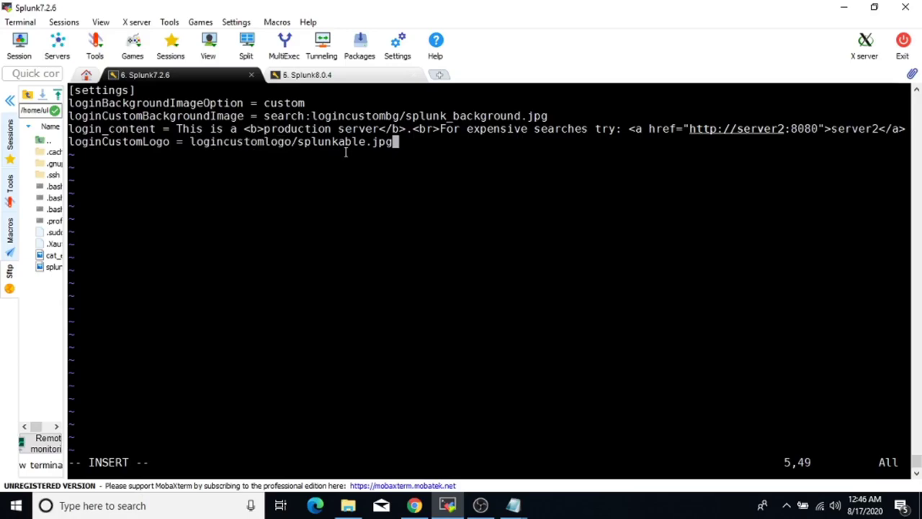
Copy the loginCustomLogo line into a Notepad note and exit vi's insert mode.
{"action": "left_click_drag", "start_coordinate": [408, 144], "coordinate": [70, 139]}
{"action": "key", "text": "ctrl+c"}
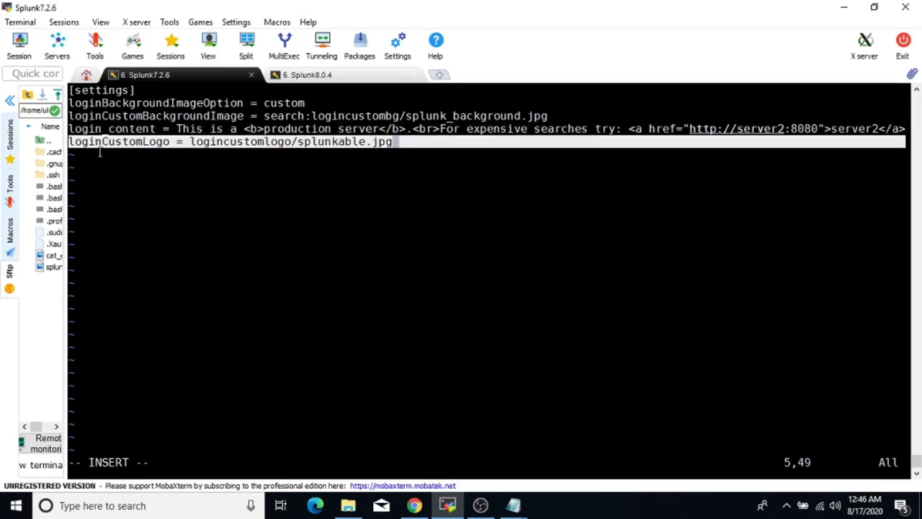
{"action": "key", "text": "super+r"}
{"action": "key", "text": "Escape"}
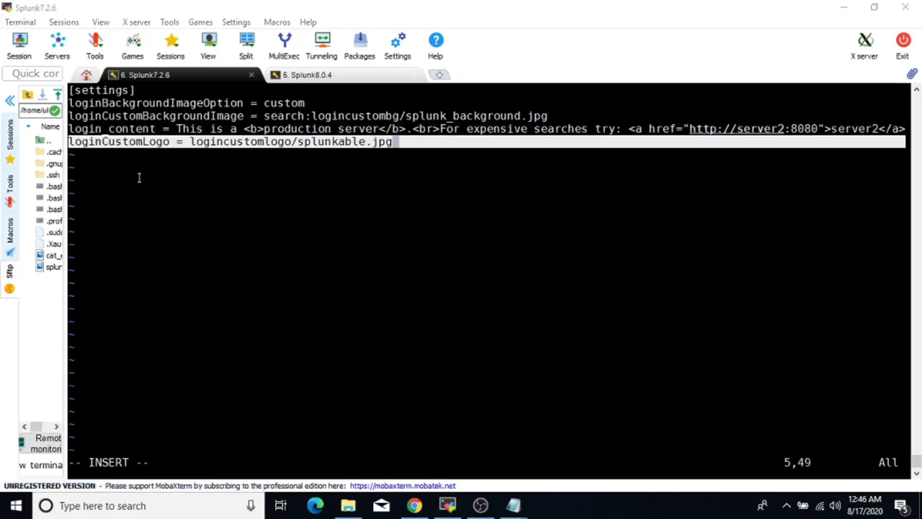
{"action": "key", "text": "ctrl+v"}
{"action": "key", "text": "alt+Tab"}
{"action": "key", "text": "Escape"}
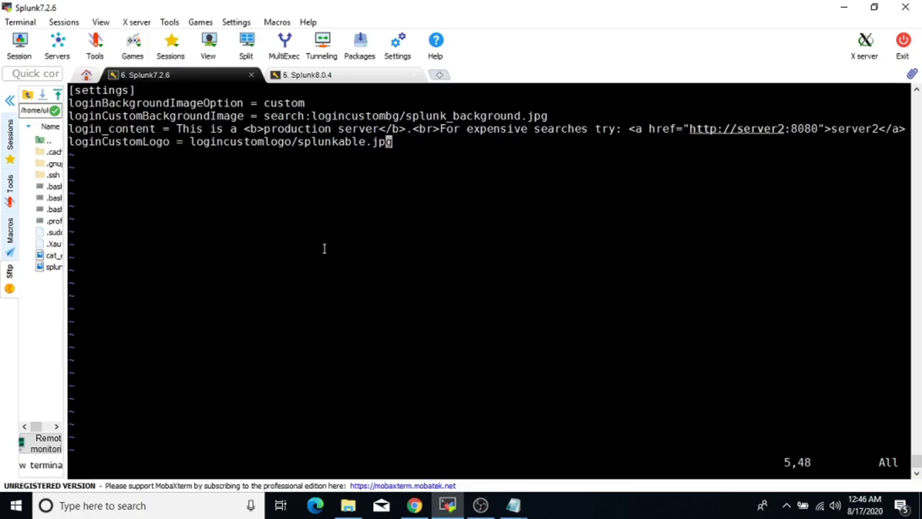
Save and quit web.conf with :wq, then select the logincustomlogo name in the note.
{"action": "type", "text": ":wq"}
{"action": "key", "text": "Return"}
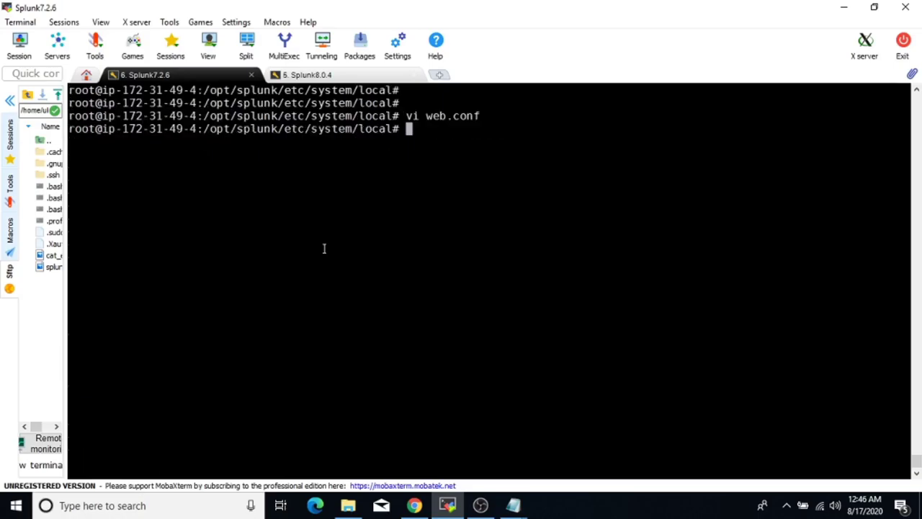
{"action": "key", "text": "Return"}
{"action": "key", "text": "Return"}
{"action": "key", "text": "Return"}
{"action": "key", "text": "Return"}
{"action": "key", "text": "Return"}
{"action": "key", "text": "alt+Tab"}
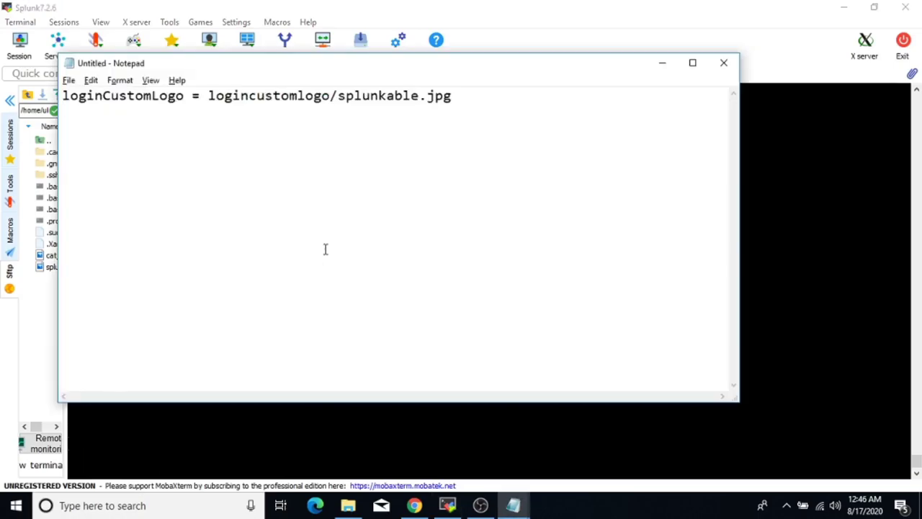
{"action": "left_click_drag", "start_coordinate": [330, 95], "coordinate": [209, 98]}
{"action": "key", "text": "alt+Tab"}
Change to /opt/splunk/etc/apps/search/appserver/static and list its contents with ls -ltr.
{"action": "type", "text": "cd /opt/"}
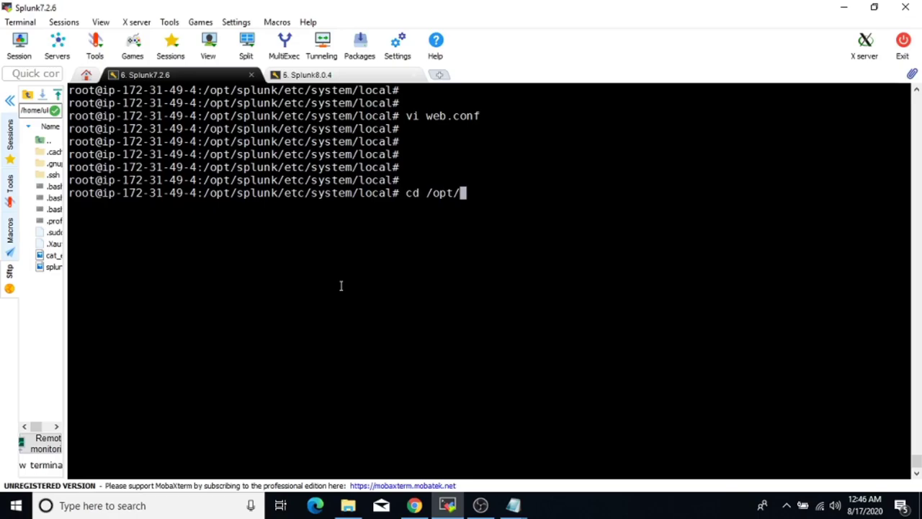
{"action": "type", "text": "spl"}
{"action": "key", "text": "Tab"}
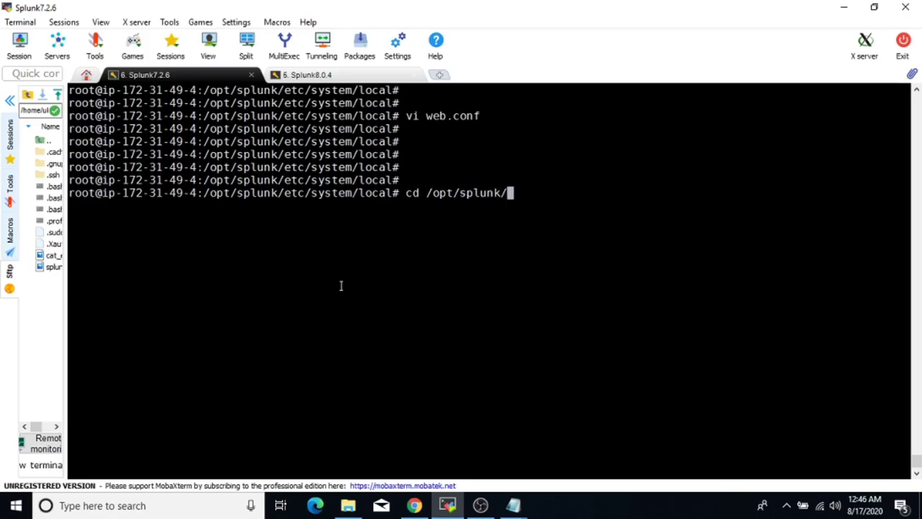
{"action": "type", "text": "e"}
{"action": "key", "text": "Tab"}
{"action": "type", "text": "ap"}
{"action": "key", "text": "Tab"}
{"action": "type", "text": "se"}
{"action": "key", "text": "Tab"}
{"action": "type", "text": "ap"}
{"action": "key", "text": "Tab"}
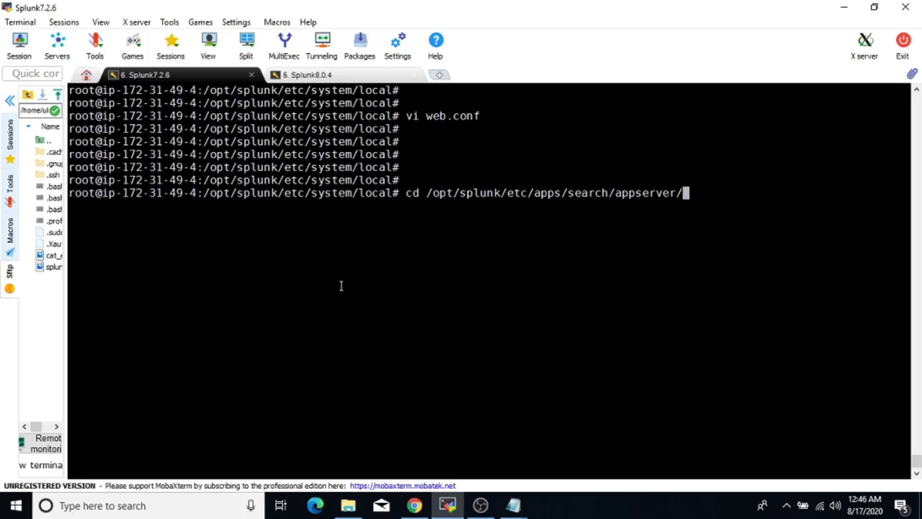
{"action": "type", "text": "s"}
{"action": "key", "text": "Tab"}
{"action": "key", "text": "Return"}
{"action": "key", "text": "Return"}
{"action": "key", "text": "Return"}
{"action": "key", "text": "Return"}
{"action": "type", "text": "ls -ltr"}
{"action": "key", "text": "Return"}
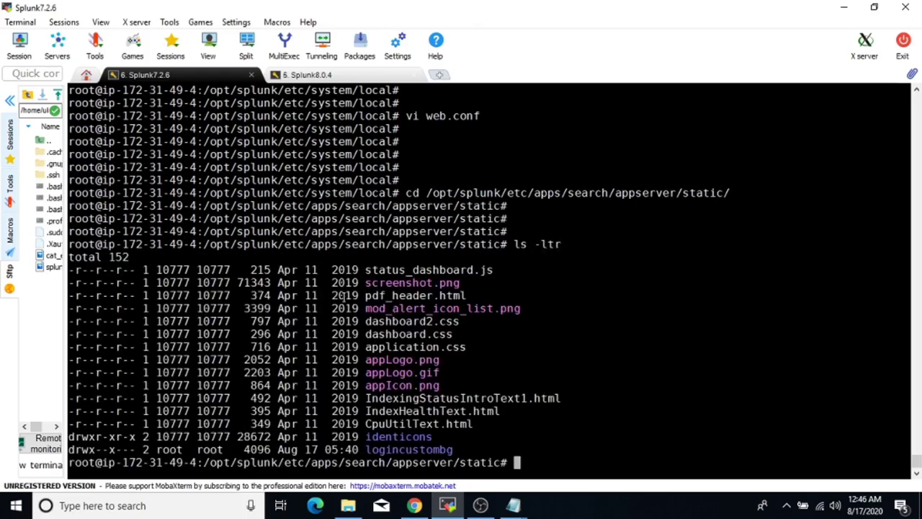
Create the logincustomlogo directory with mkdir and confirm it in the listing.
{"action": "key", "text": "alt+Tab"}
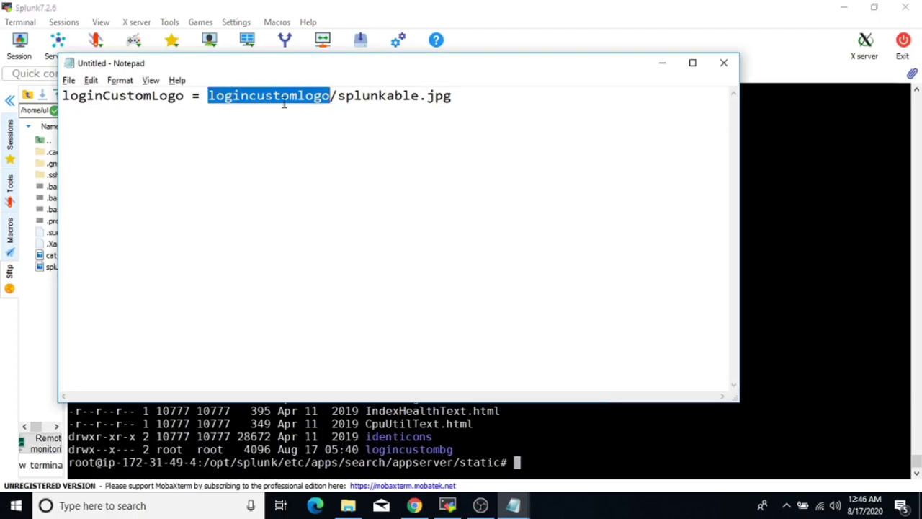
{"action": "key", "text": "alt+Tab"}
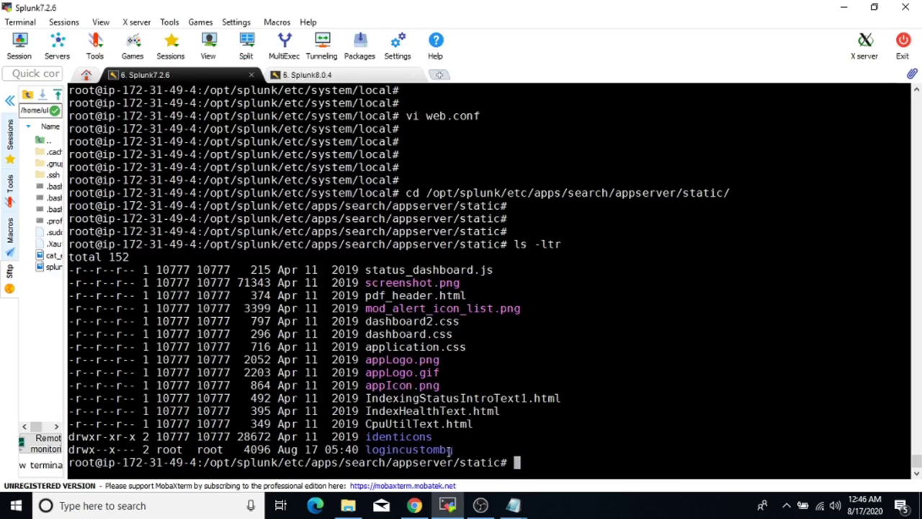
{"action": "key", "text": "alt+Tab"}
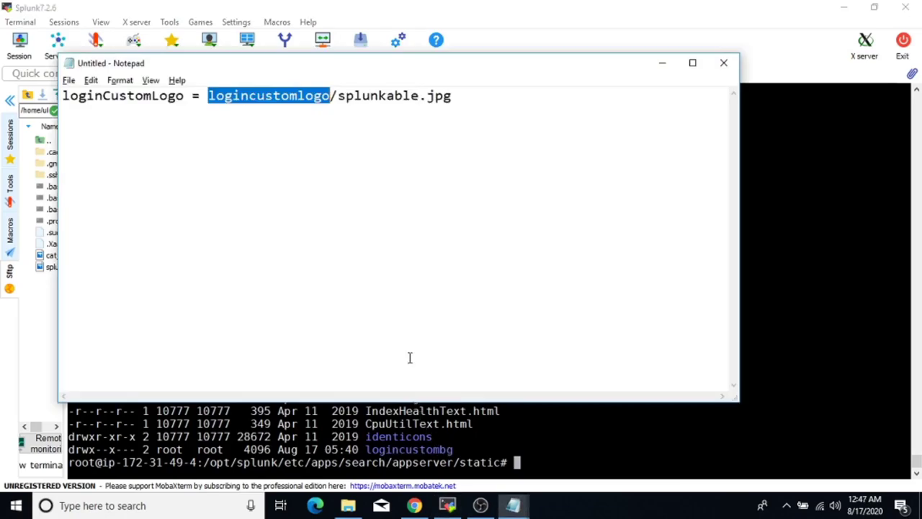
{"action": "key", "text": "shift+End"}
{"action": "left_click", "coordinate": [315, 101]}
{"action": "left_click_drag", "start_coordinate": [331, 97], "coordinate": [220, 105]}
{"action": "key", "text": "super+c"}
{"action": "key", "text": "alt+Tab"}
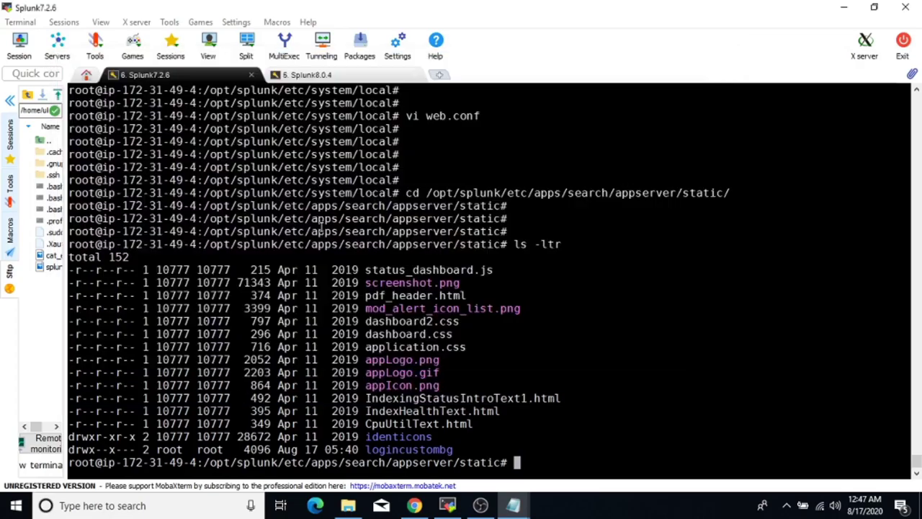
{"action": "type", "text": "mkdir"}
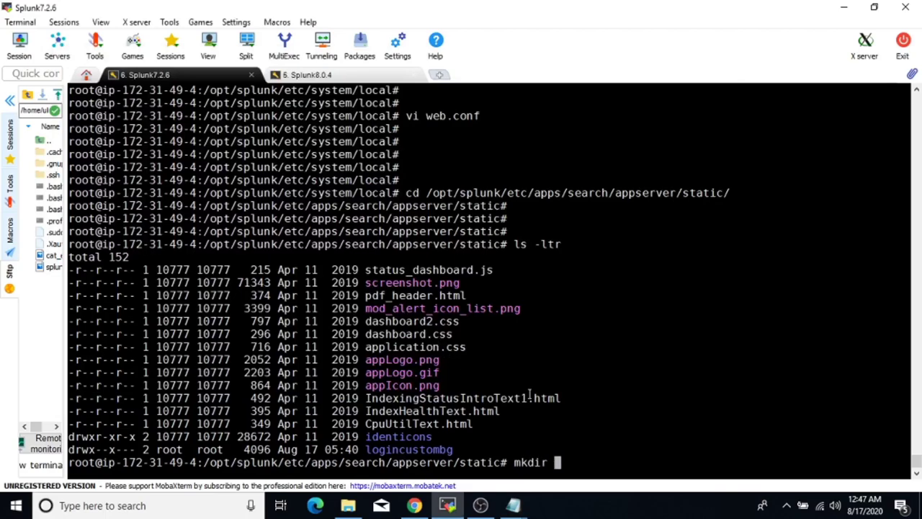
{"action": "right_click", "coordinate": [530, 395]}
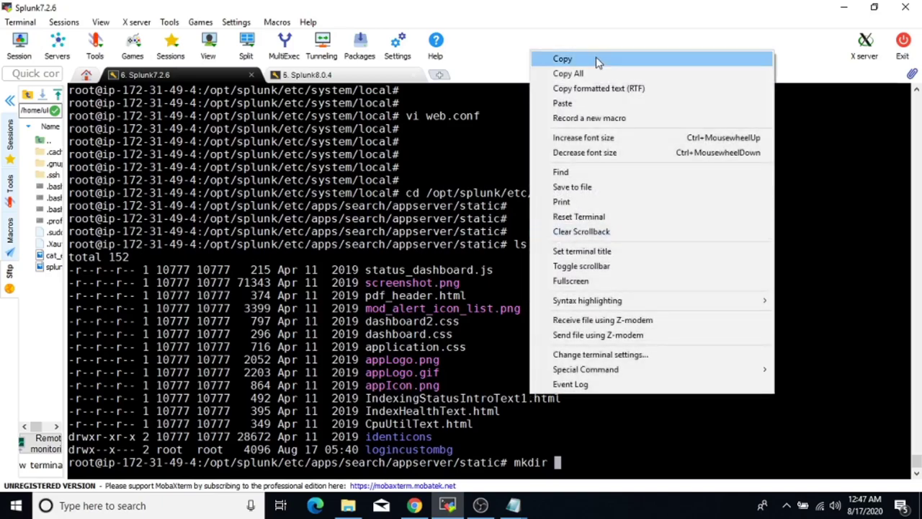
{"action": "left_click", "coordinate": [576, 106]}
{"action": "key", "text": "Return"}
{"action": "key", "text": "Return"}
{"action": "key", "text": "Return"}
{"action": "key", "text": "Return"}
{"action": "type", "text": "ls -ltr"}
{"action": "key", "text": "Return"}
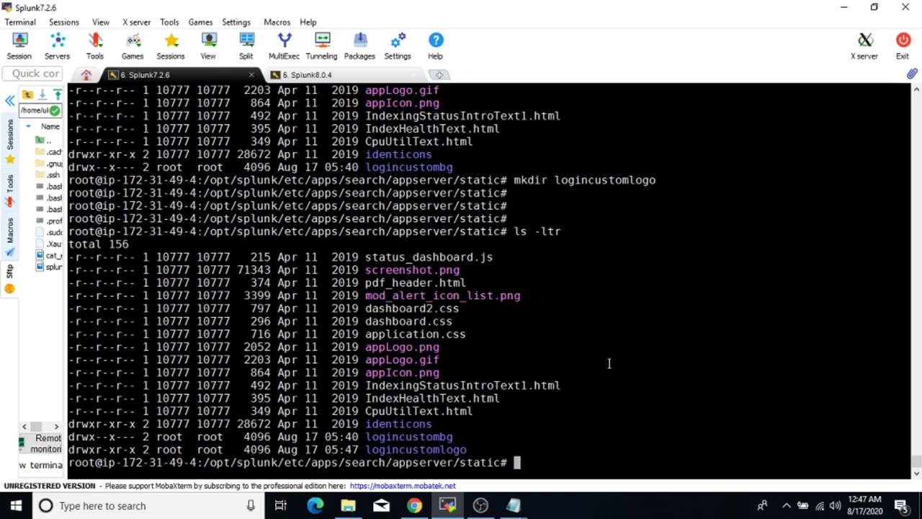
Move into the logincustomlogo folder and grab the splunkable.jpg file name from the note.
{"action": "type", "text": "cd lo"}
{"action": "key", "text": "Tab"}
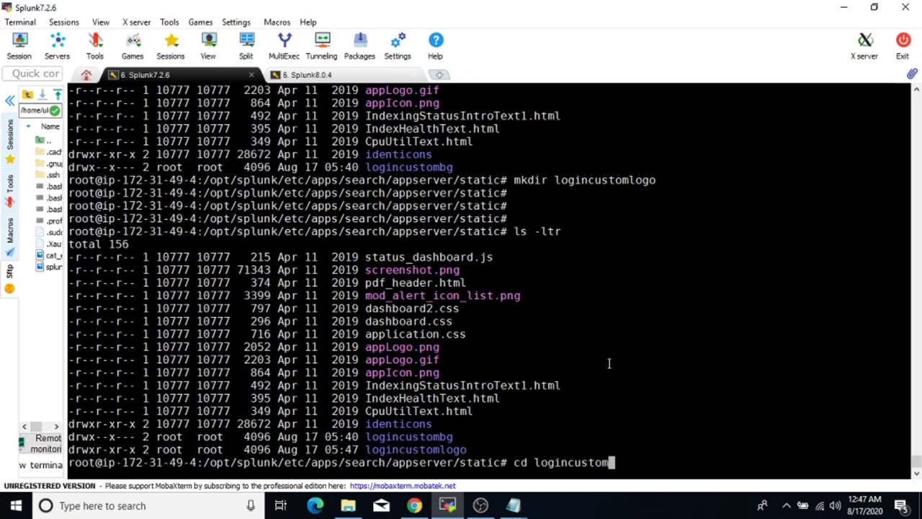
{"action": "type", "text": "l"}
{"action": "key", "text": "Tab"}
{"action": "key", "text": "Return"}
{"action": "key", "text": "Return"}
{"action": "key", "text": "Return"}
{"action": "key", "text": "Return"}
{"action": "key", "text": "Return"}
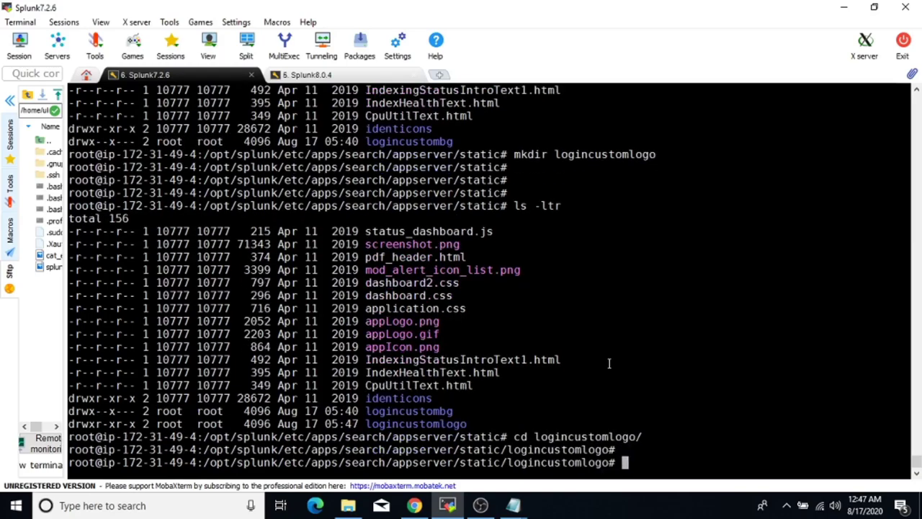
{"action": "key", "text": "alt+Tab"}
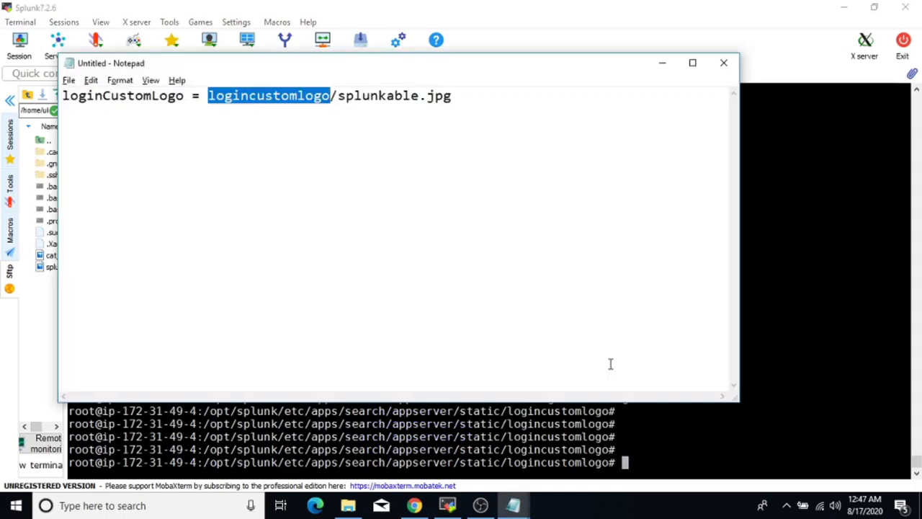
{"action": "left_click_drag", "start_coordinate": [338, 96], "coordinate": [452, 96]}
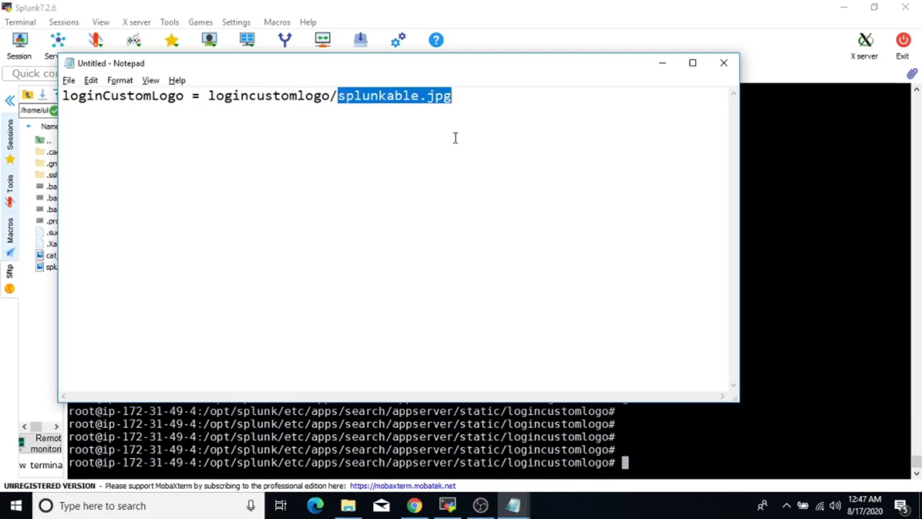
{"action": "key", "text": "alt+Tab"}
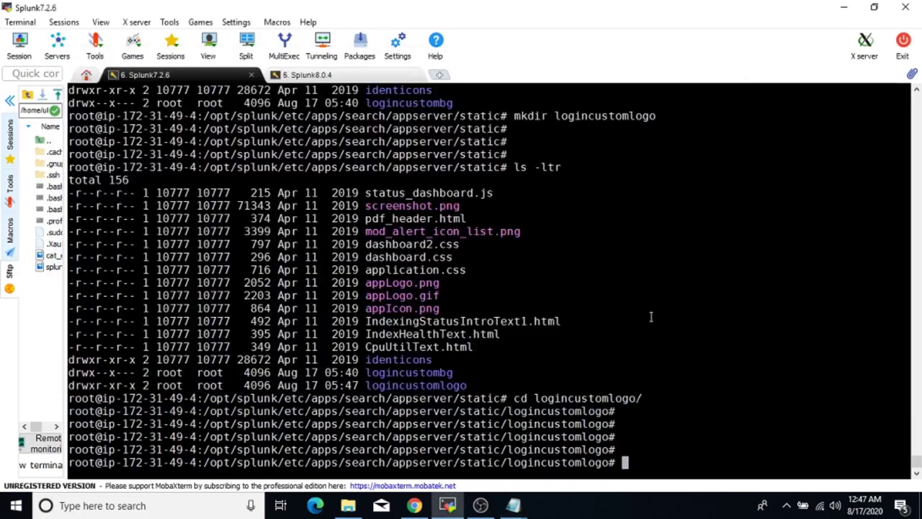
{"action": "type", "text": "cd /"}
{"action": "key", "text": "BackSpace"}
{"action": "key", "text": "BackSpace"}
{"action": "key", "text": "BackSpace"}
{"action": "key", "text": "BackSpace"}
Go to /opt/customfavicon and list the images it holds.
{"action": "double_click", "coordinate": [535, 463]}
{"action": "key", "text": "super+c"}
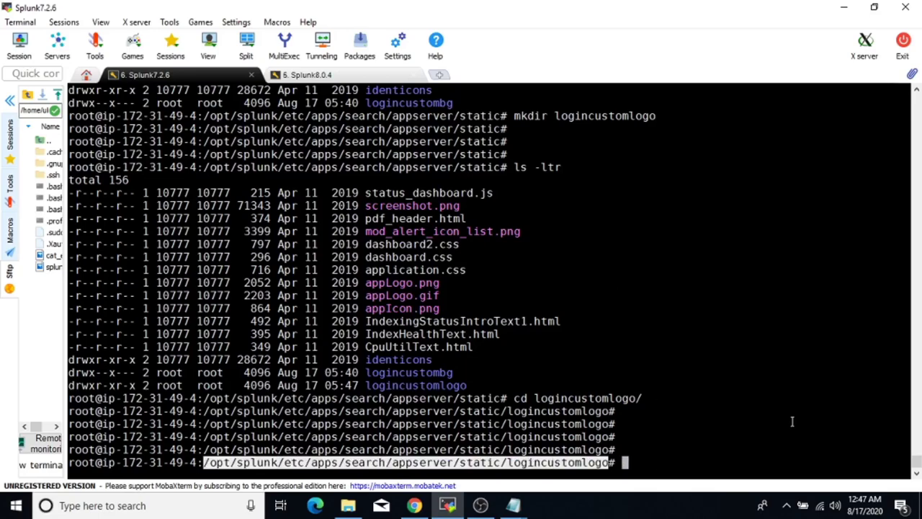
{"action": "type", "text": "cd /opt/"}
{"action": "key", "text": "Return"}
{"action": "key", "text": "Return"}
{"action": "type", "text": "l"}
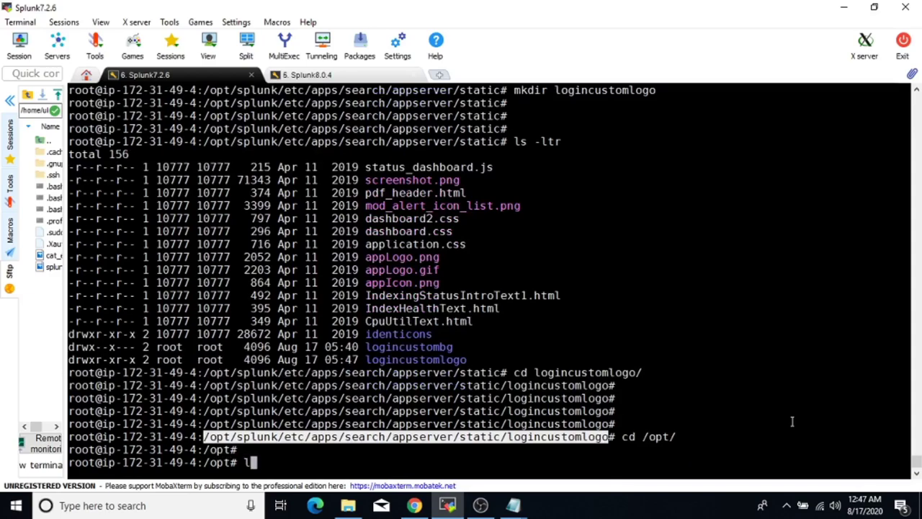
{"action": "type", "text": "s -ltr"}
{"action": "key", "text": "Return"}
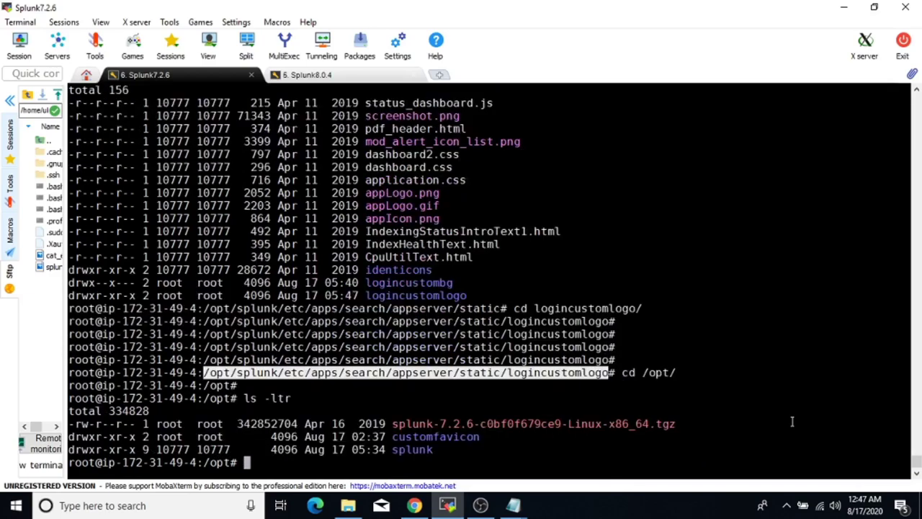
{"action": "type", "text": "cd cu"}
{"action": "key", "text": "Tab"}
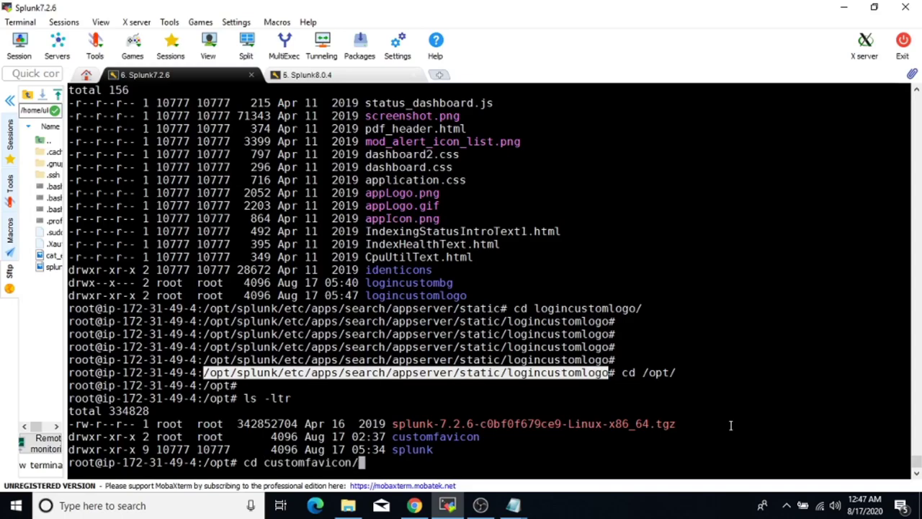
{"action": "key", "text": "Return"}
{"action": "key", "text": "Return"}
{"action": "key", "text": "Return"}
{"action": "type", "text": "ls"}
{"action": "key", "text": "Return"}
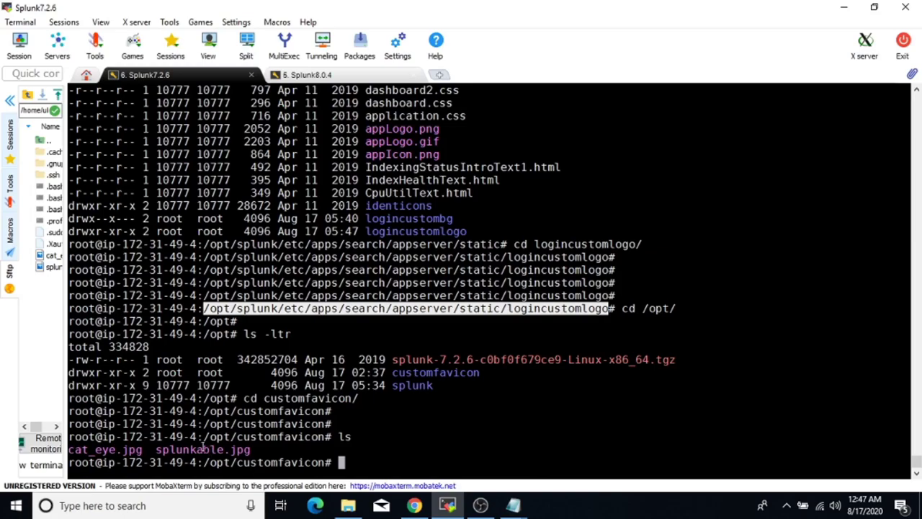
Copy splunkable.jpg into the logincustomlogo static folder with cp.
{"action": "double_click", "coordinate": [203, 449]}
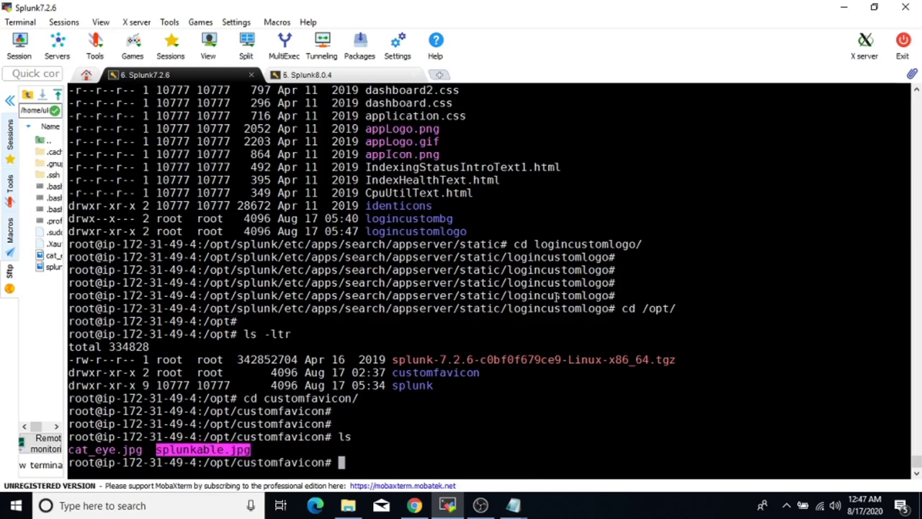
{"action": "type", "text": "cp splunk"}
{"action": "key", "text": "Tab"}
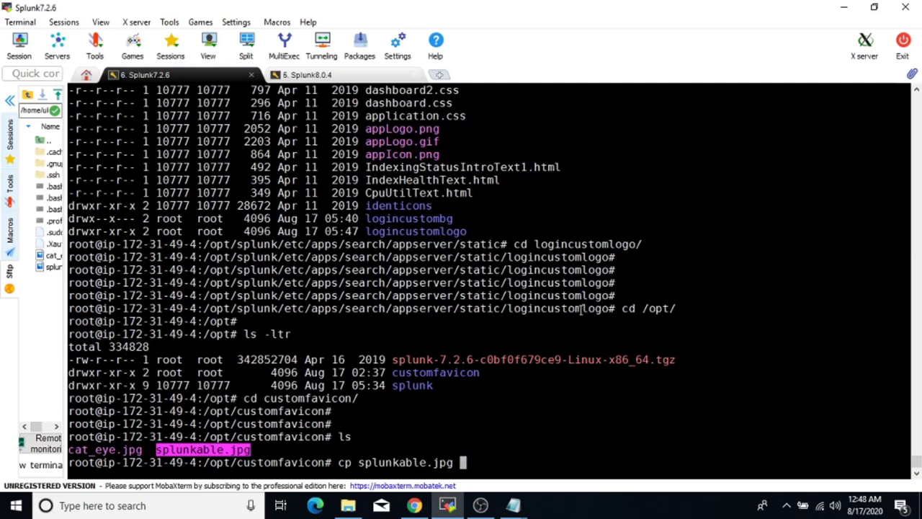
{"action": "double_click", "coordinate": [581, 309]}
{"action": "right_click", "coordinate": [566, 430]}
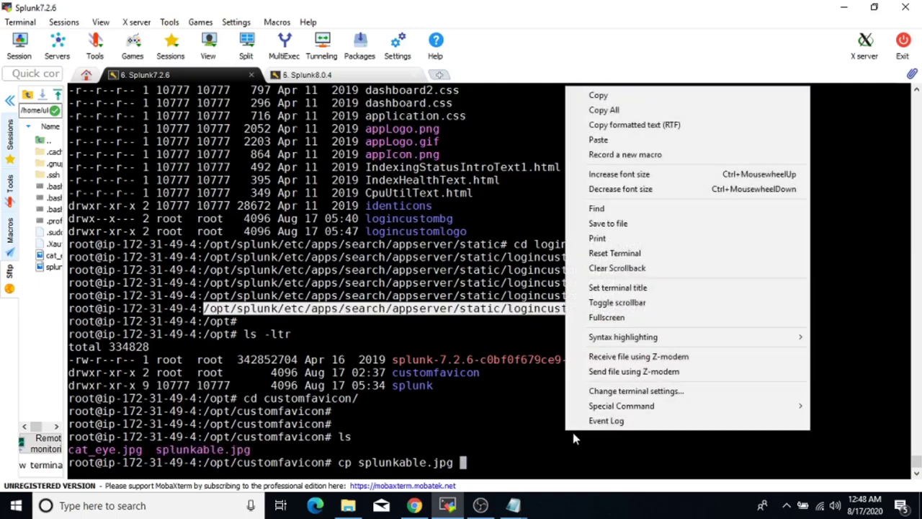
{"action": "left_click", "coordinate": [598, 141]}
{"action": "key", "text": "Return"}
{"action": "key", "text": "Return"}
{"action": "key", "text": "Return"}
{"action": "key", "text": "Return"}
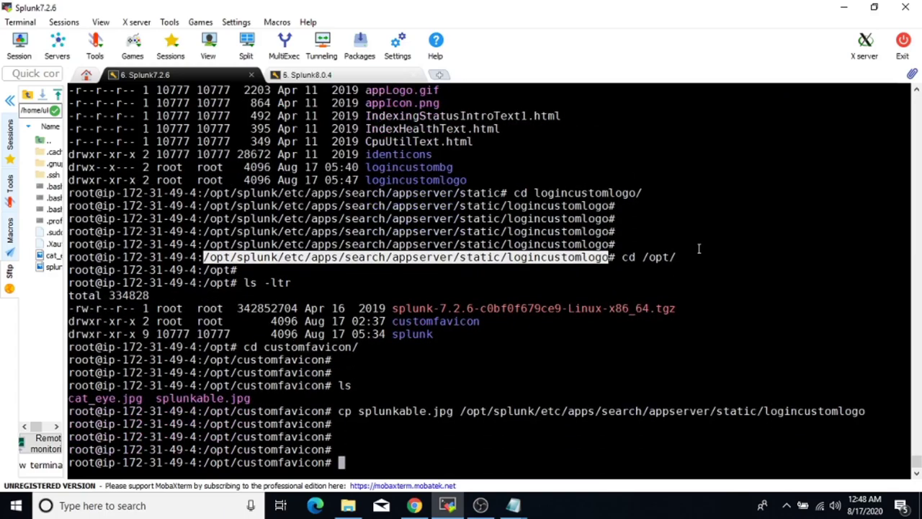
Change into logincustomlogo and run ls -ltr to confirm splunkable.jpg is there.
{"action": "left_click", "coordinate": [726, 407]}
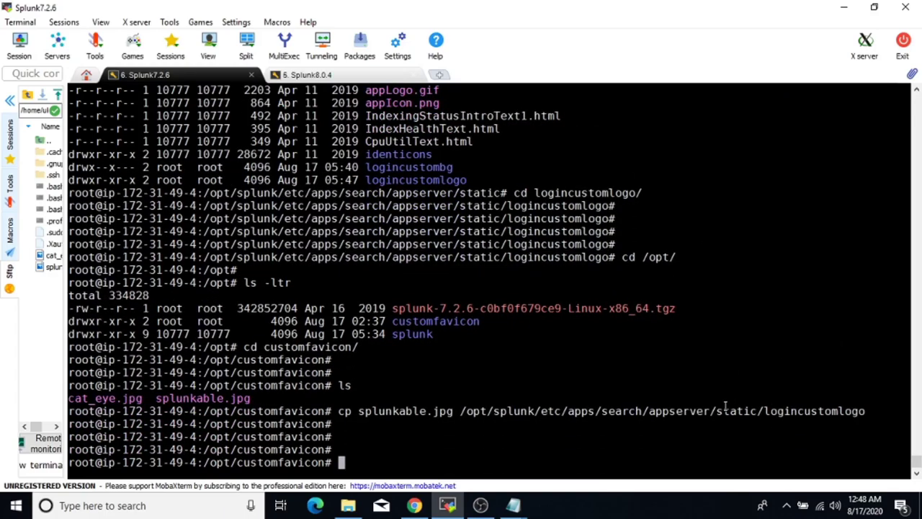
{"action": "double_click", "coordinate": [726, 407]}
{"action": "key", "text": "super+c"}
{"action": "type", "text": "cd"}
{"action": "right_click", "coordinate": [747, 325]}
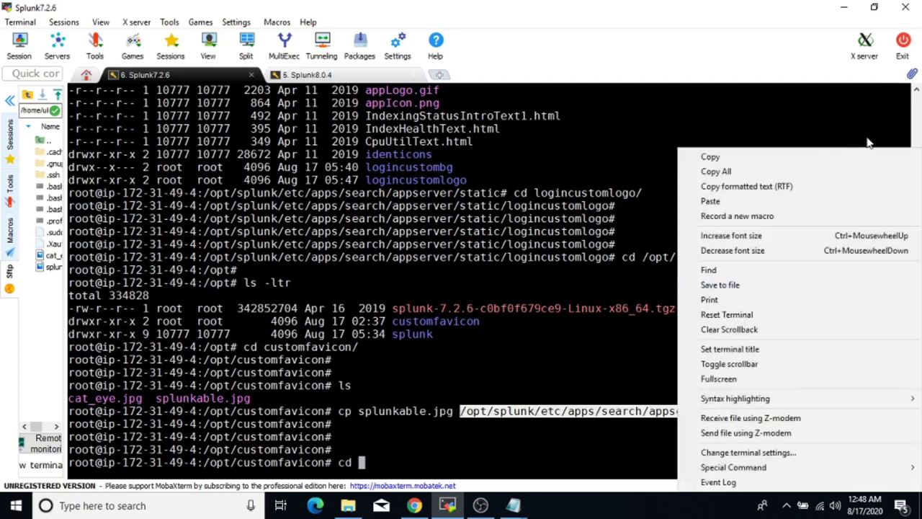
{"action": "left_click", "coordinate": [729, 201]}
{"action": "key", "text": "Return"}
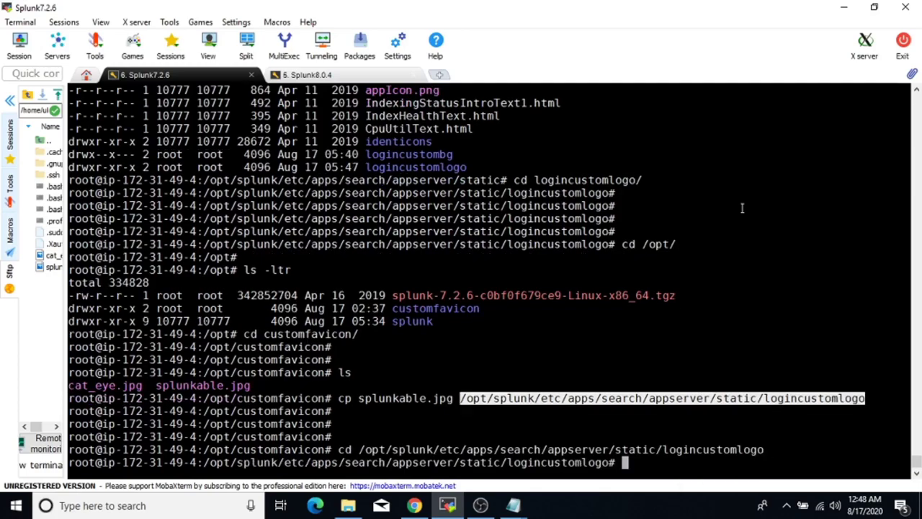
{"action": "key", "text": "Return"}
{"action": "type", "text": "ls -ltr"}
{"action": "key", "text": "Return"}
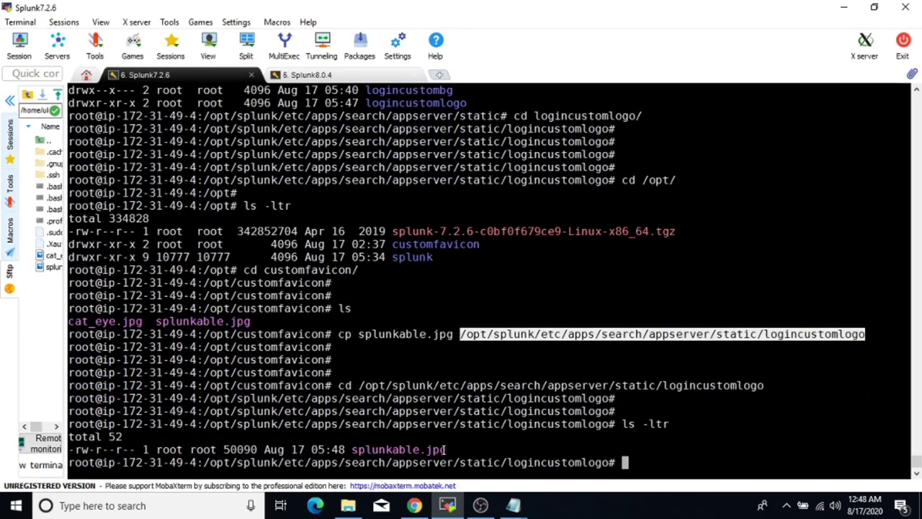
Review the loginCustomLogo setting saved in the Notepad note.
{"action": "mouse_move", "coordinate": [513, 504]}
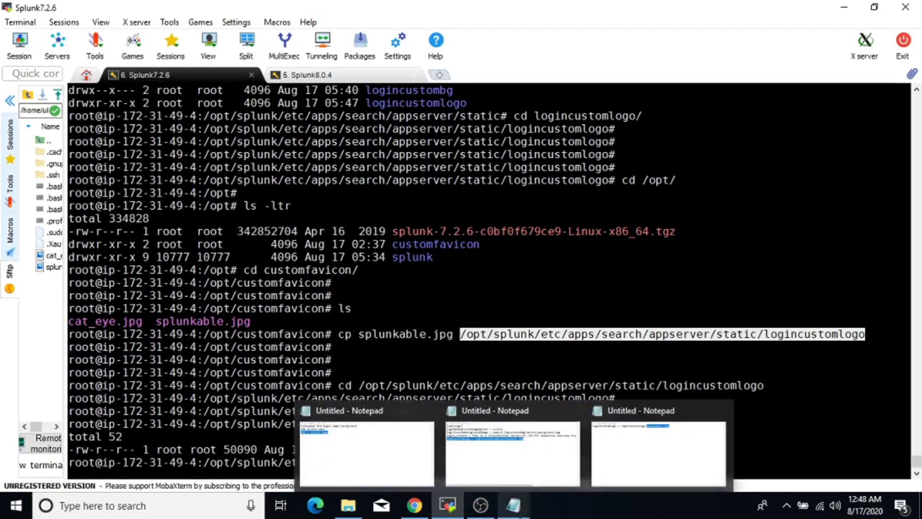
{"action": "left_click", "coordinate": [654, 453]}
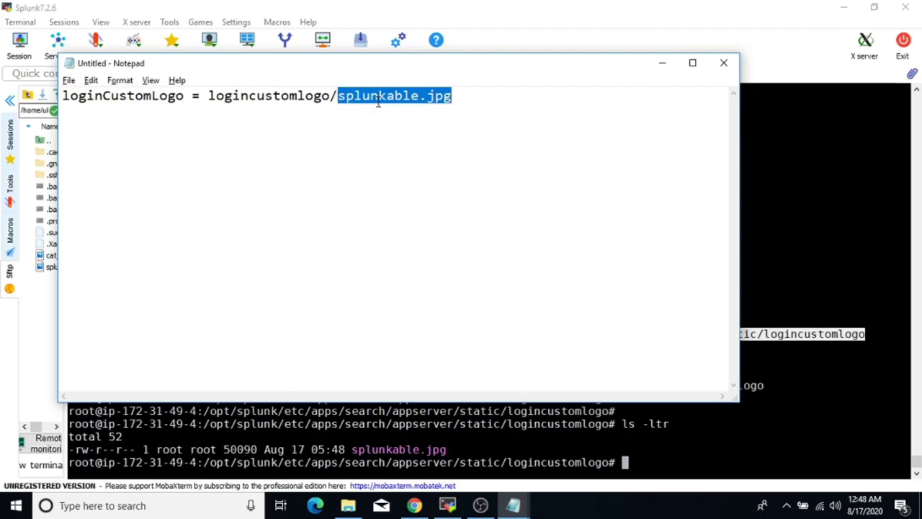
{"action": "left_click", "coordinate": [695, 457]}
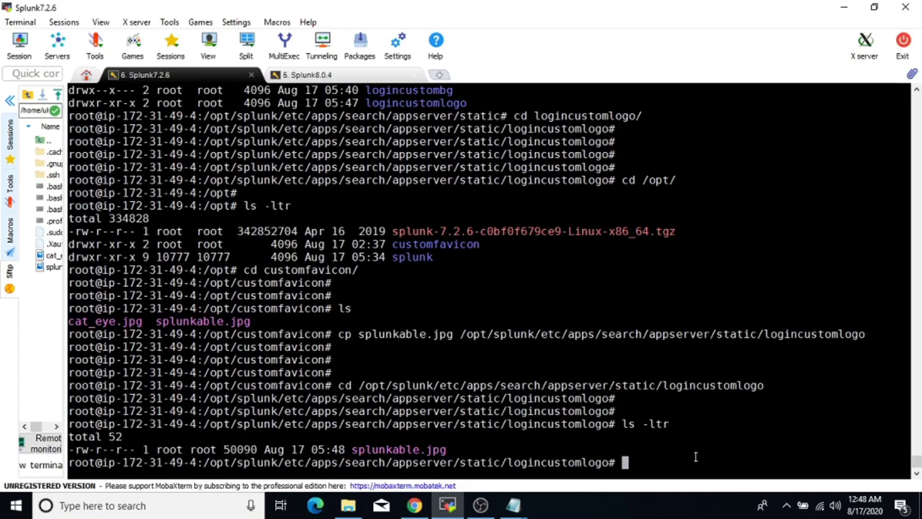
Run ./splunk restart from the /opt/splunk/bin folder.
{"action": "type", "text": "cd /opt/s"}
{"action": "key", "text": "Tab"}
{"action": "type", "text": "b"}
{"action": "key", "text": "Tab"}
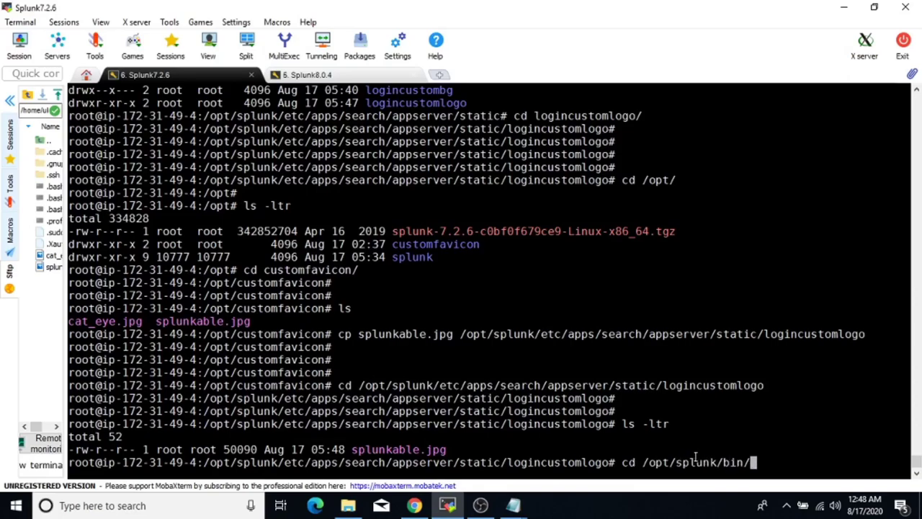
{"action": "key", "text": "Return"}
{"action": "key", "text": "Return"}
{"action": "key", "text": "Return"}
{"action": "type", "text": "./splunk"}
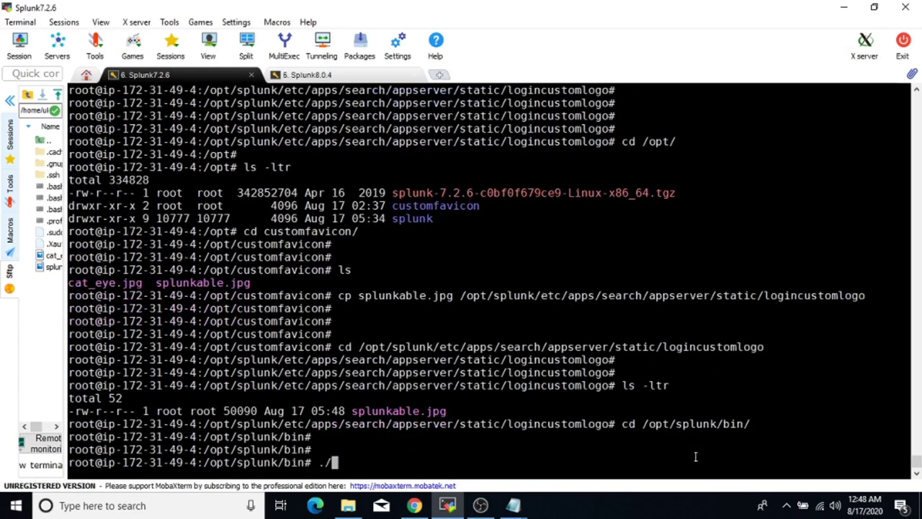
{"action": "type", "text": " restart"}
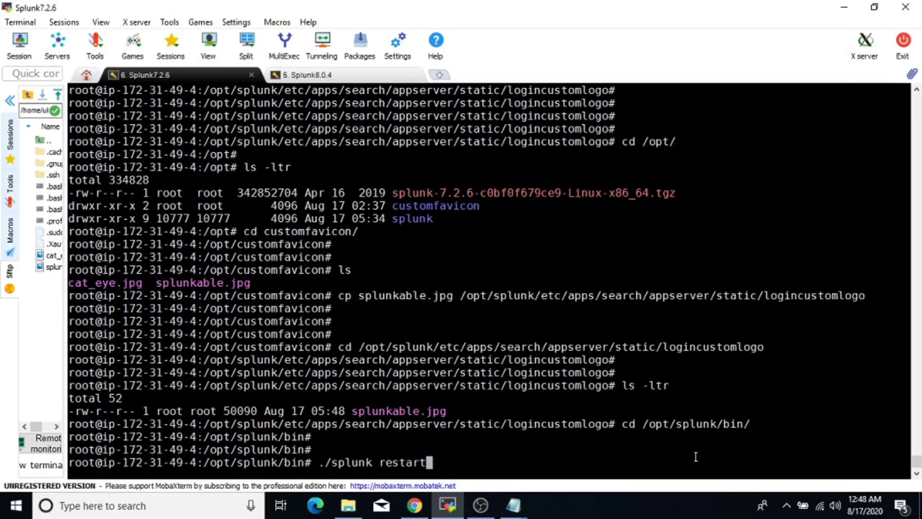
{"action": "key", "text": "Return"}
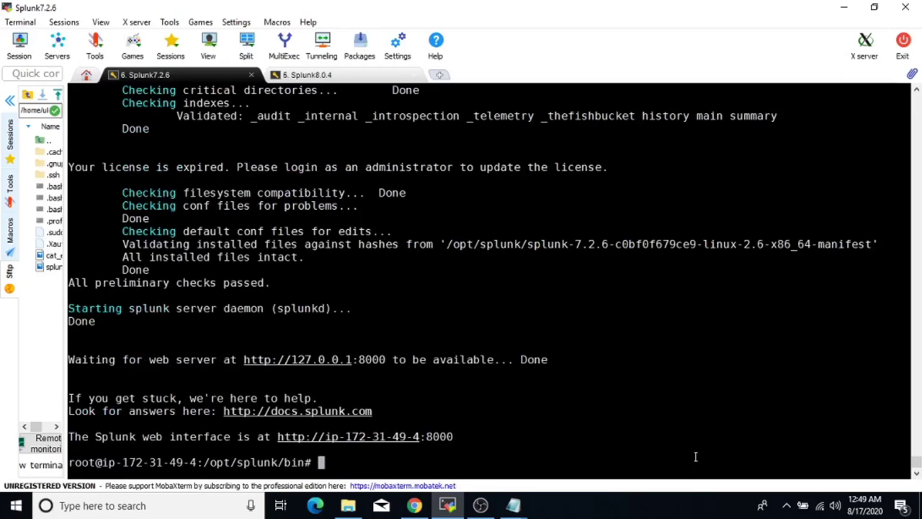
Reload the login page to see the SPLUNK-ABLE logo and production-server note, then go to the third Login tab.
{"action": "left_click", "coordinate": [414, 505]}
{"action": "left_click", "coordinate": [57, 34]}
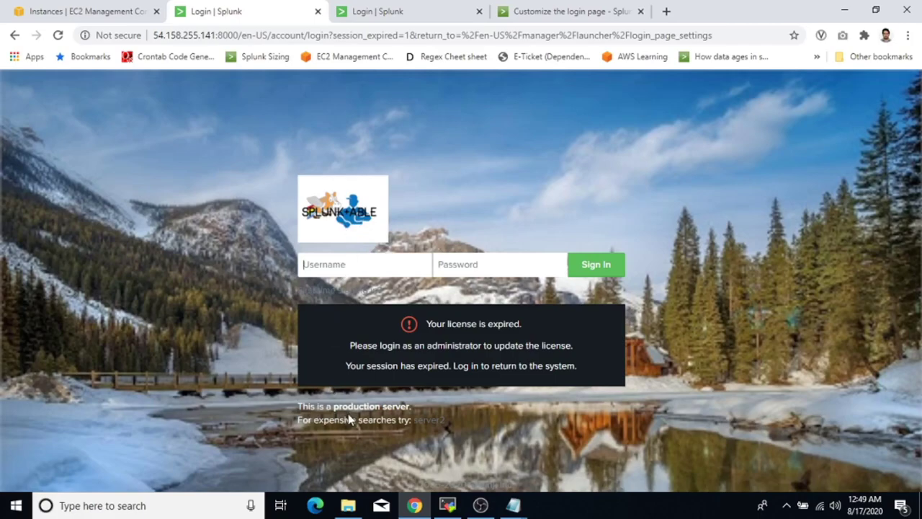
{"action": "left_click_drag", "start_coordinate": [298, 406], "coordinate": [427, 436]}
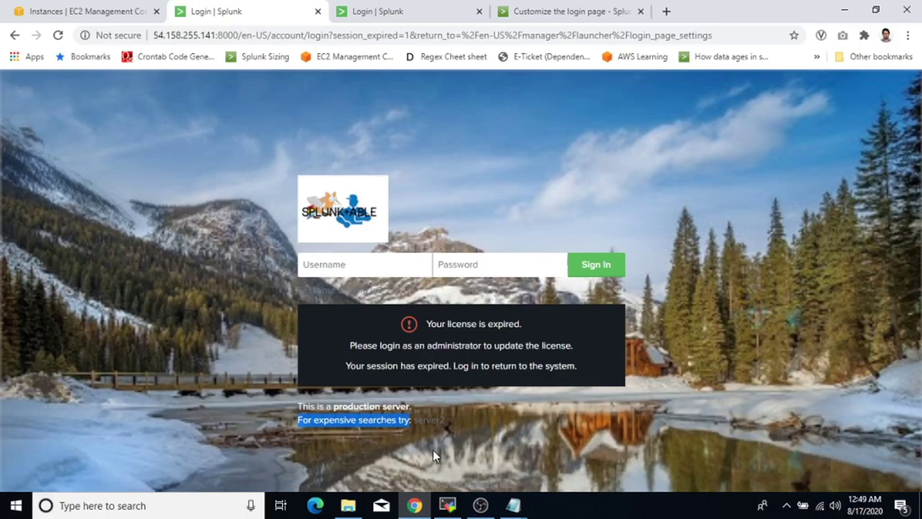
{"action": "left_click", "coordinate": [395, 16]}
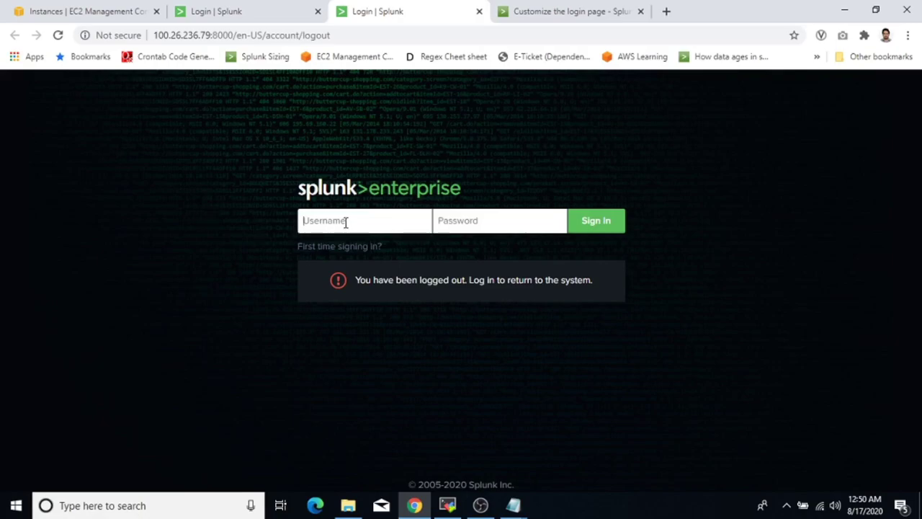
Attempt to sign in as admin with the account password, which fails with a cookie error.
{"action": "type", "text": "admin"}
{"action": "key", "text": "Tab"}
{"action": "type", "text": "*******"}
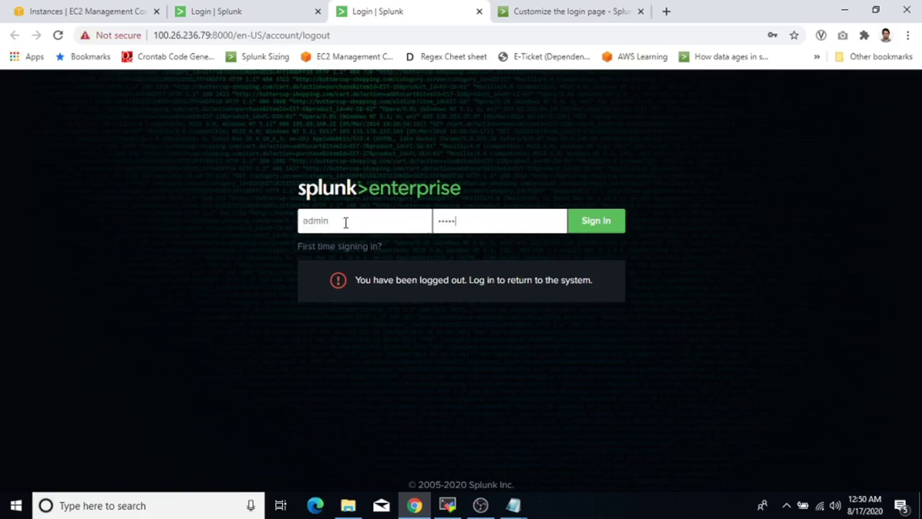
{"action": "type", "text": "**"}
{"action": "key", "text": "Return"}
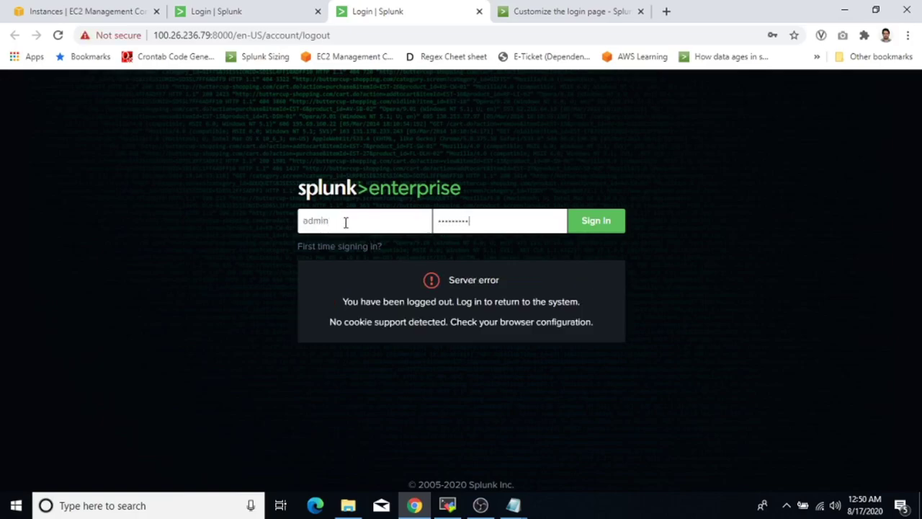
{"action": "key", "text": "BackSpace"}
{"action": "key", "text": "BackSpace"}
{"action": "key", "text": "BackSpace"}
{"action": "key", "text": "BackSpace"}
{"action": "key", "text": "BackSpace"}
{"action": "key", "text": "BackSpace"}
{"action": "key", "text": "BackSpace"}
{"action": "key", "text": "BackSpace"}
{"action": "key", "text": "BackSpace"}
{"action": "type", "text": "*********"}
{"action": "double_click", "coordinate": [461, 222]}
Reload, sign in as admin, dismiss the password warning, and open Settings > Server settings.
{"action": "left_click", "coordinate": [55, 37]}
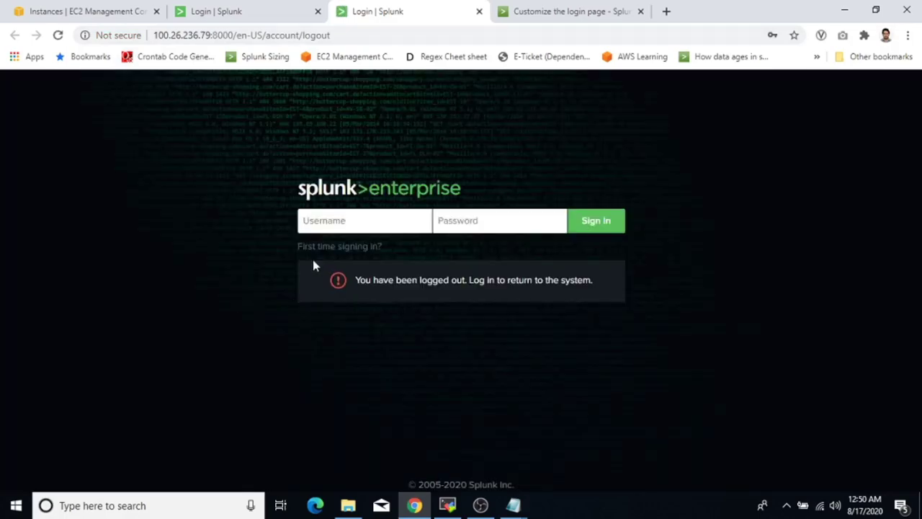
{"action": "left_click", "coordinate": [315, 221]}
{"action": "type", "text": "admin"}
{"action": "key", "text": "Tab"}
{"action": "type", "text": "*********"}
{"action": "key", "text": "Return"}
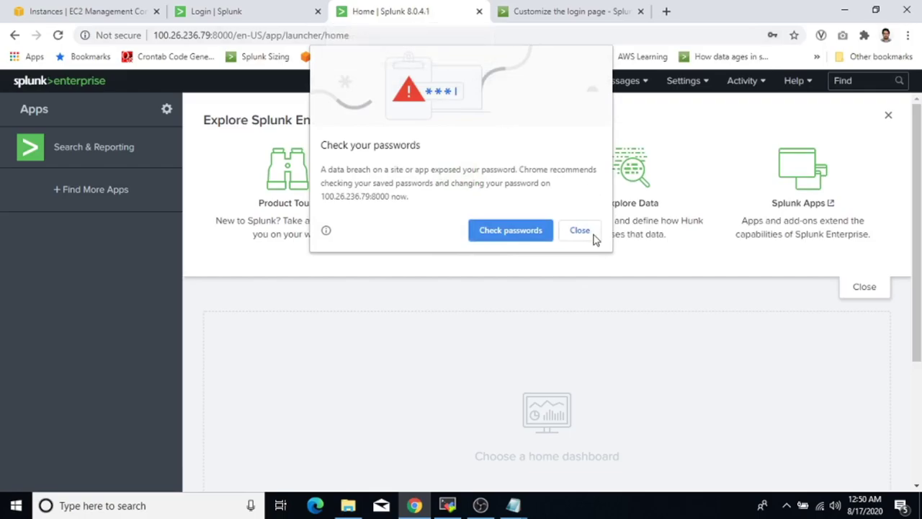
{"action": "left_click", "coordinate": [594, 237]}
{"action": "left_click", "coordinate": [702, 83]}
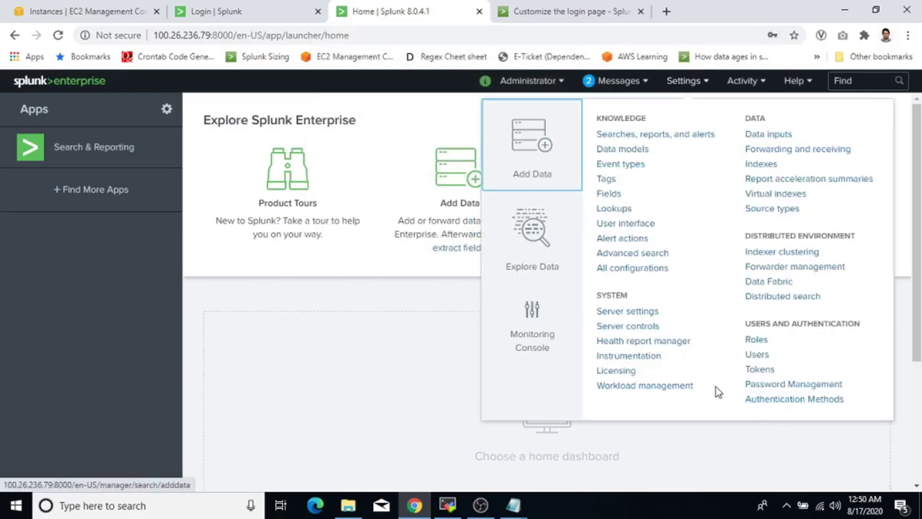
{"action": "left_click", "coordinate": [628, 311]}
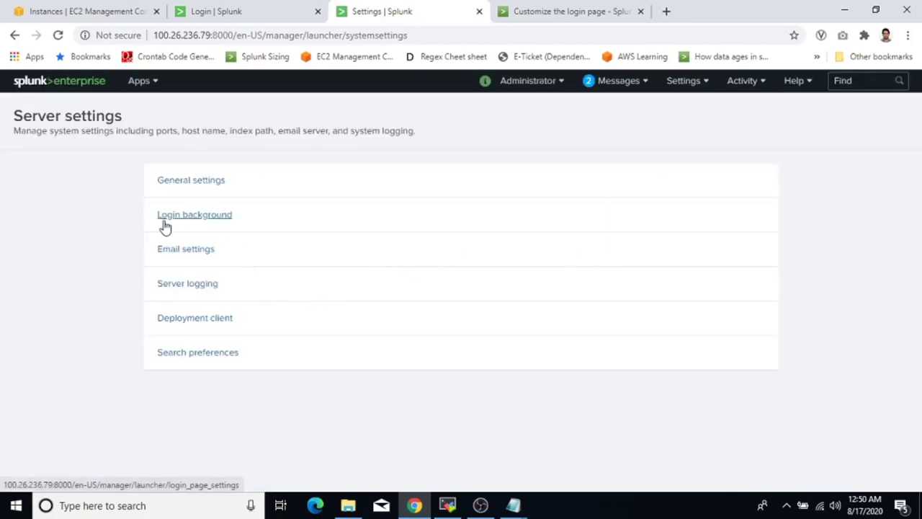
Choose Custom image under Login background and upload splunk_background, which returns an upload error.
{"action": "left_click", "coordinate": [209, 222]}
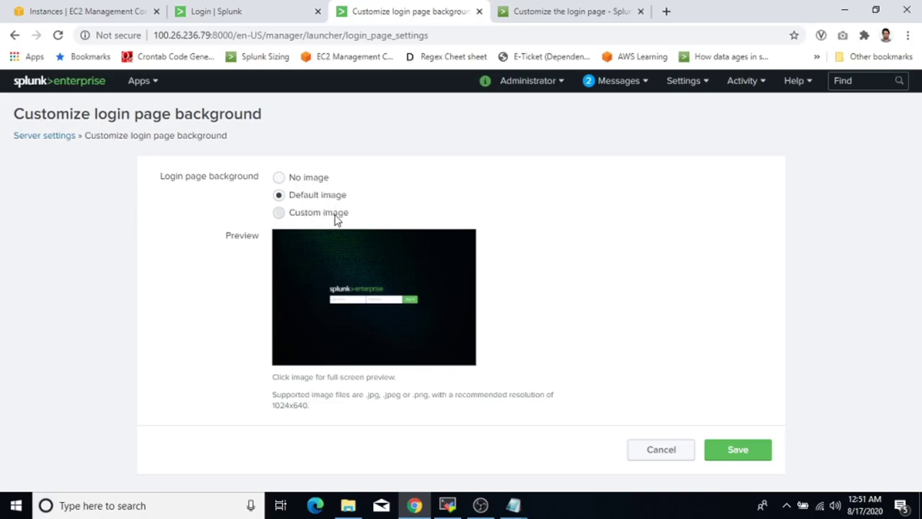
{"action": "left_click", "coordinate": [337, 218]}
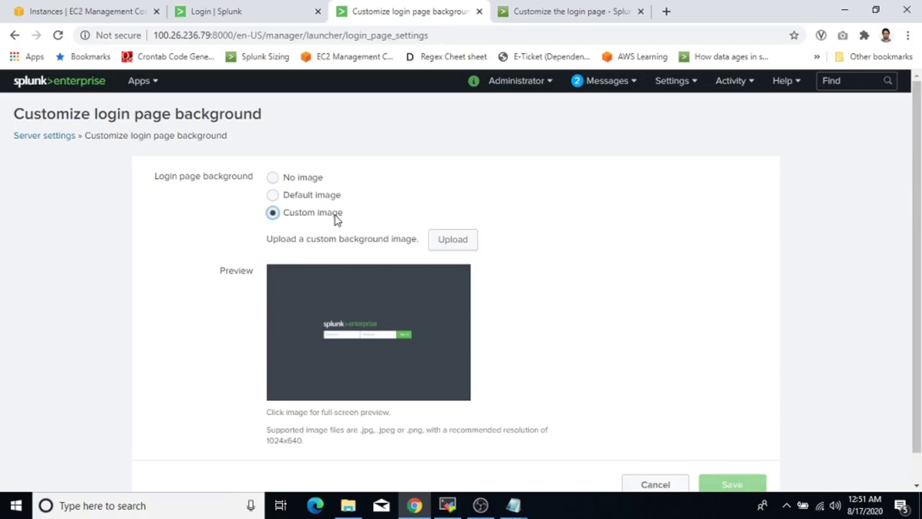
{"action": "left_click", "coordinate": [455, 244]}
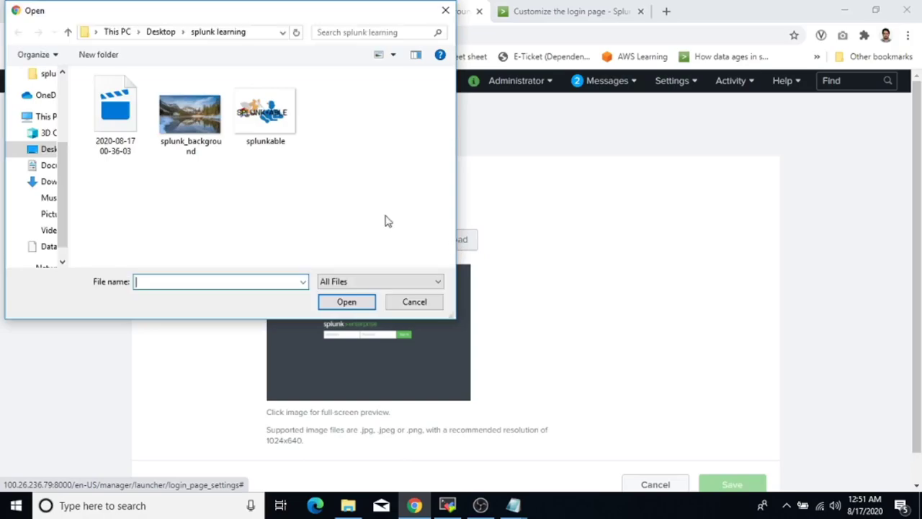
{"action": "left_click", "coordinate": [195, 120]}
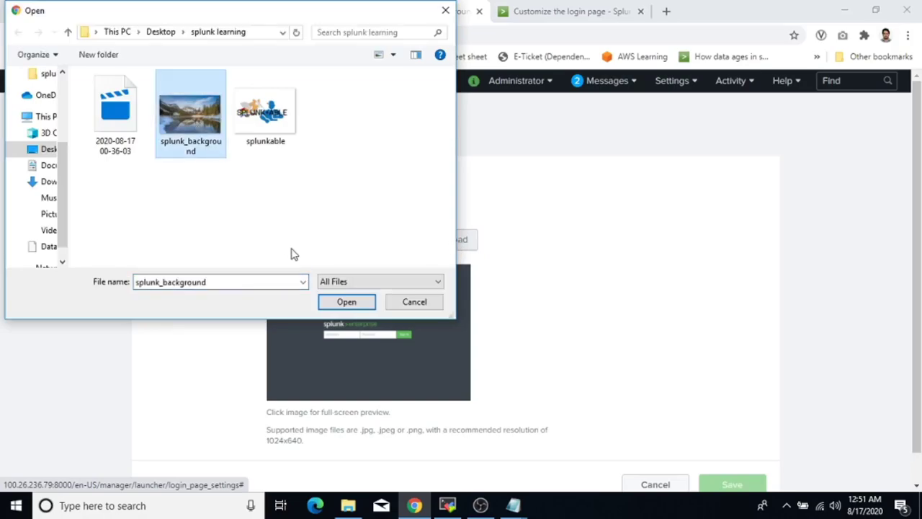
{"action": "left_click", "coordinate": [347, 302]}
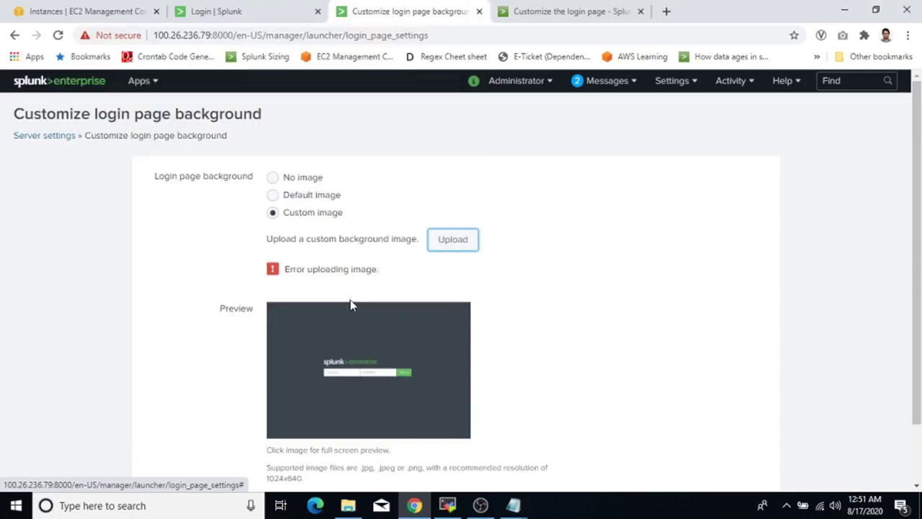
Select the 'Error uploading image.' message and switch to the MobaXterm terminal.
{"action": "left_click_drag", "start_coordinate": [382, 269], "coordinate": [285, 269]}
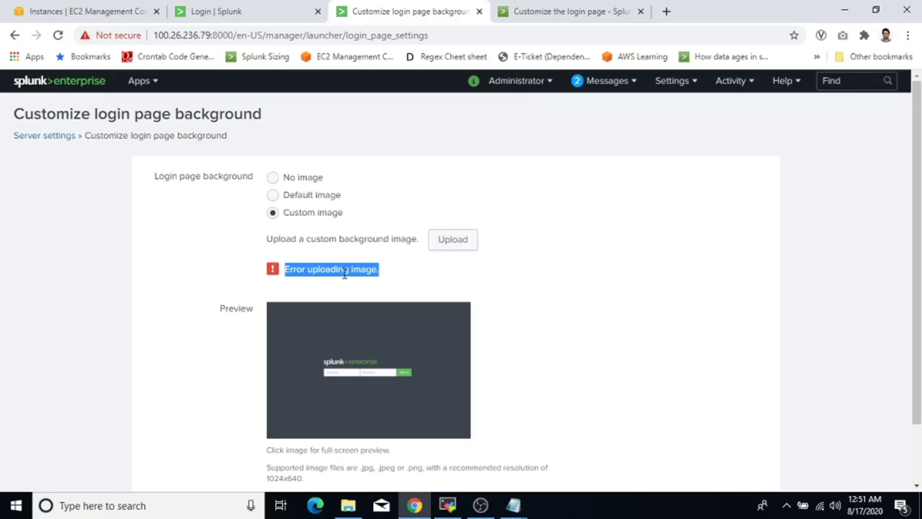
{"action": "left_click", "coordinate": [392, 281]}
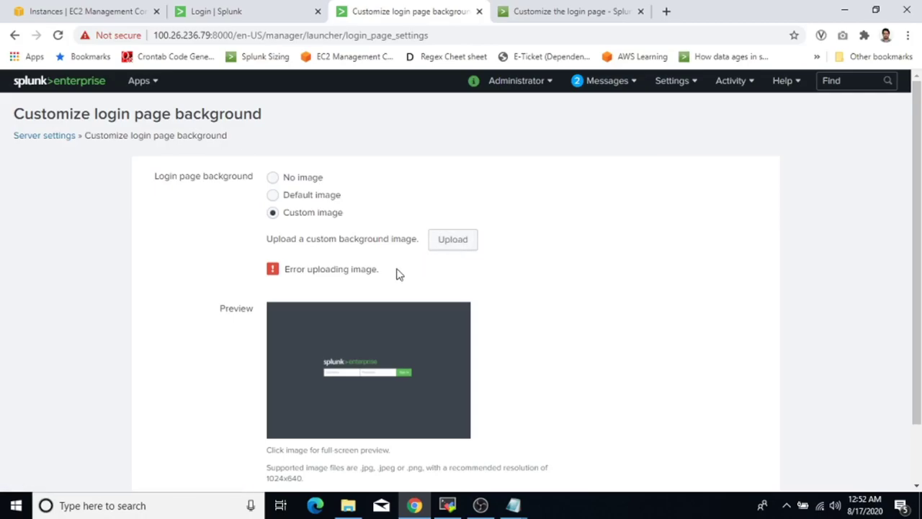
{"action": "left_click_drag", "start_coordinate": [379, 282], "coordinate": [282, 282]}
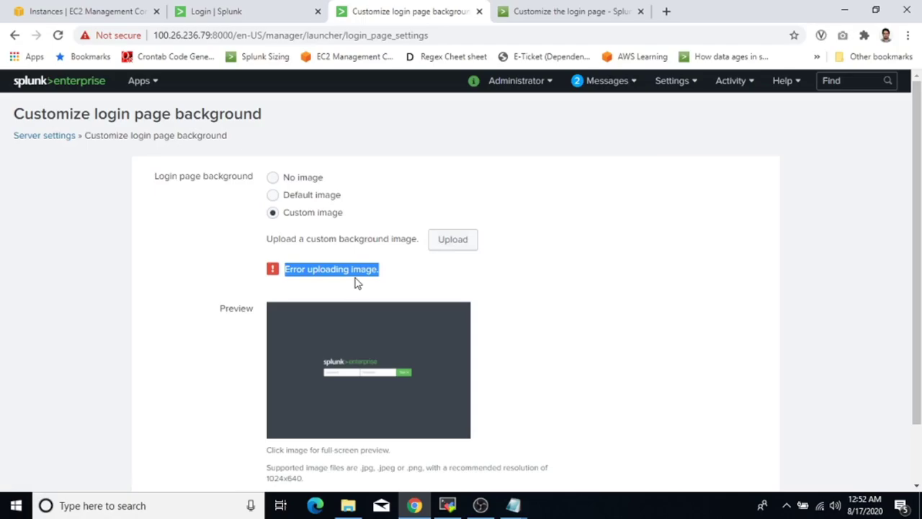
{"action": "left_click", "coordinate": [447, 506]}
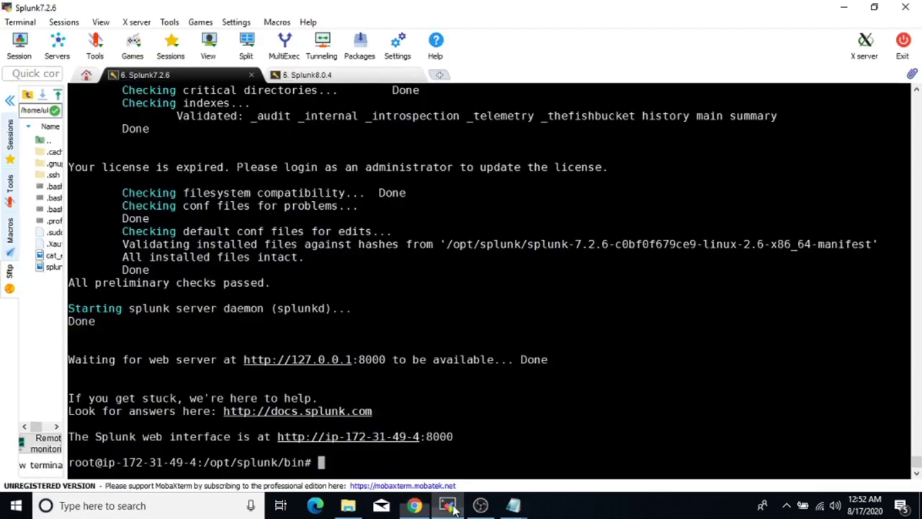
On the 5. Splunk8.0.4 session, cd to /opt/splunk/etc/apps/search/static and run ls -ltr.
{"action": "left_click", "coordinate": [326, 77]}
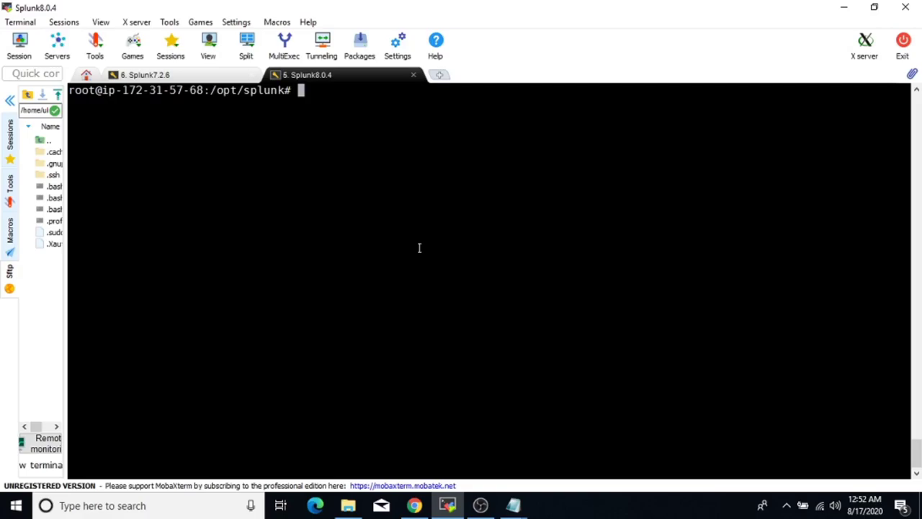
{"action": "type", "text": "cd /opt/splunk/"}
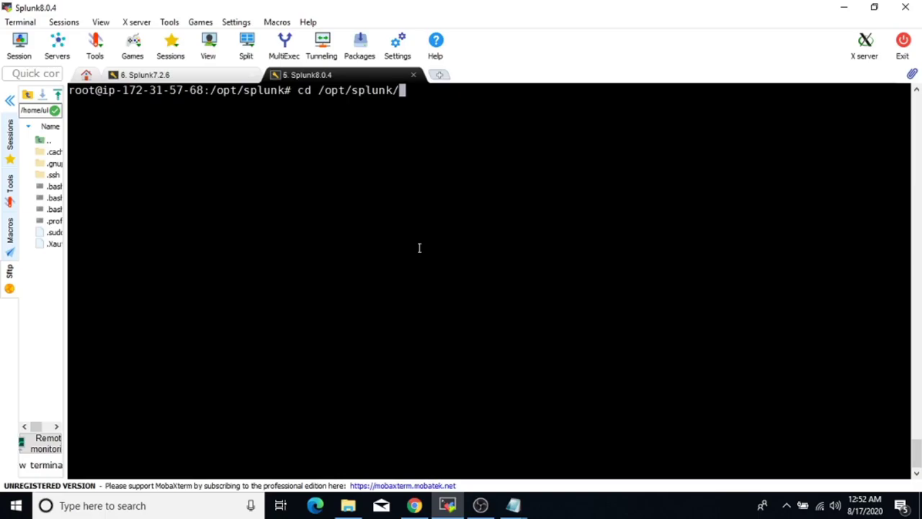
{"action": "type", "text": "etc/apps/"}
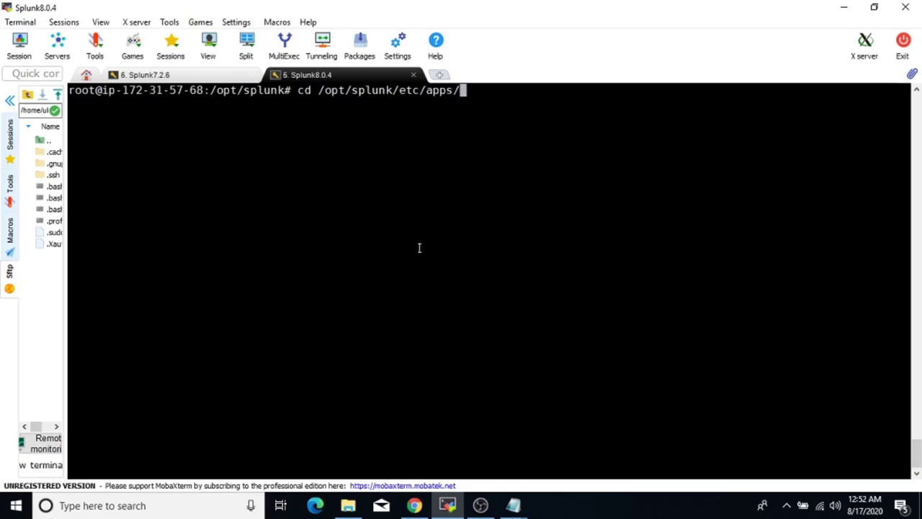
{"action": "type", "text": "search/"}
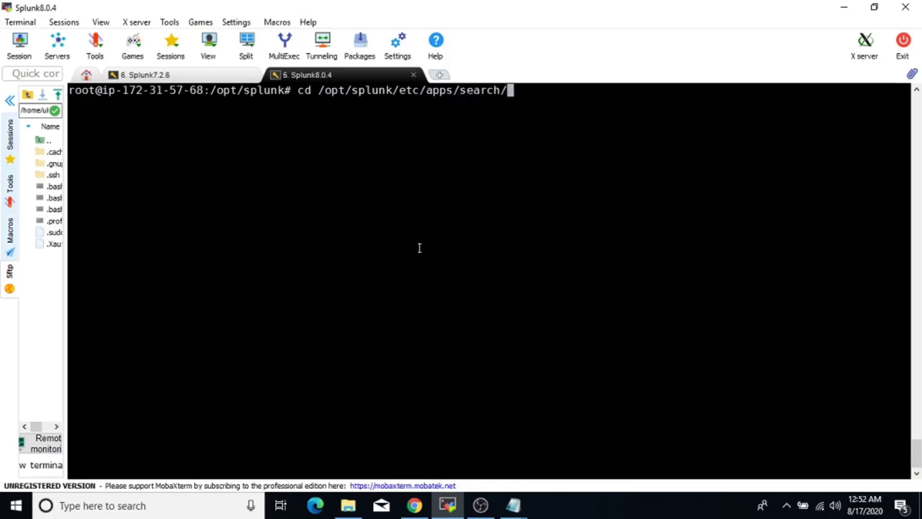
{"action": "type", "text": "st"}
{"action": "key", "text": "Tab"}
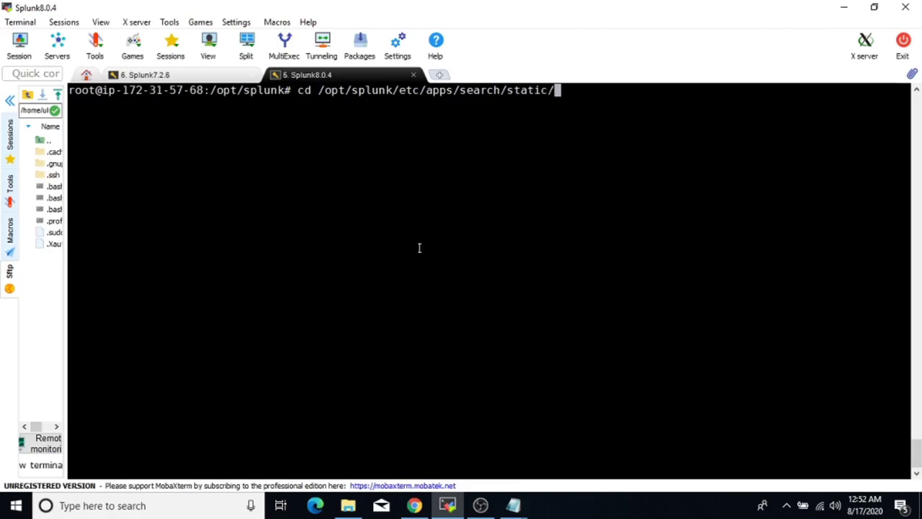
{"action": "key", "text": "Return"}
{"action": "key", "text": "Return"}
{"action": "type", "text": "ls"}
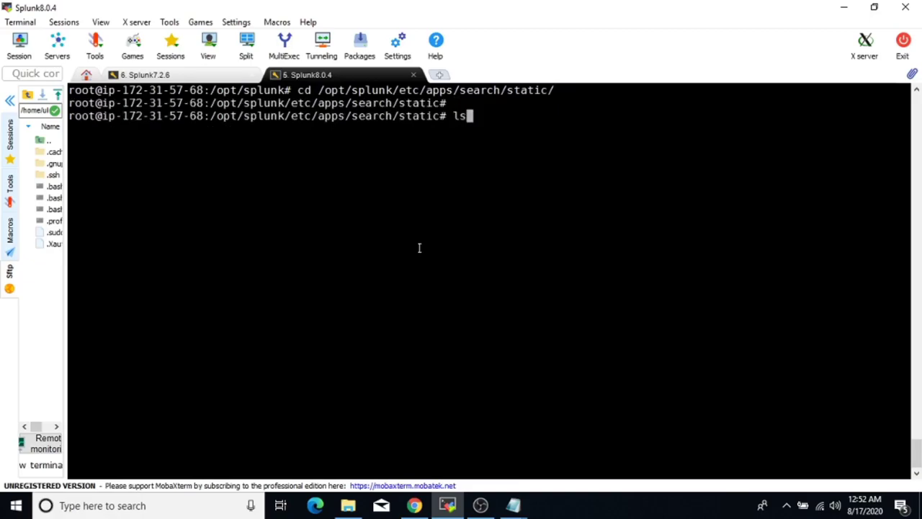
{"action": "key", "text": "BackSpace"}
{"action": "key", "text": "BackSpace"}
{"action": "type", "text": "ls -ltr"}
{"action": "key", "text": "Return"}
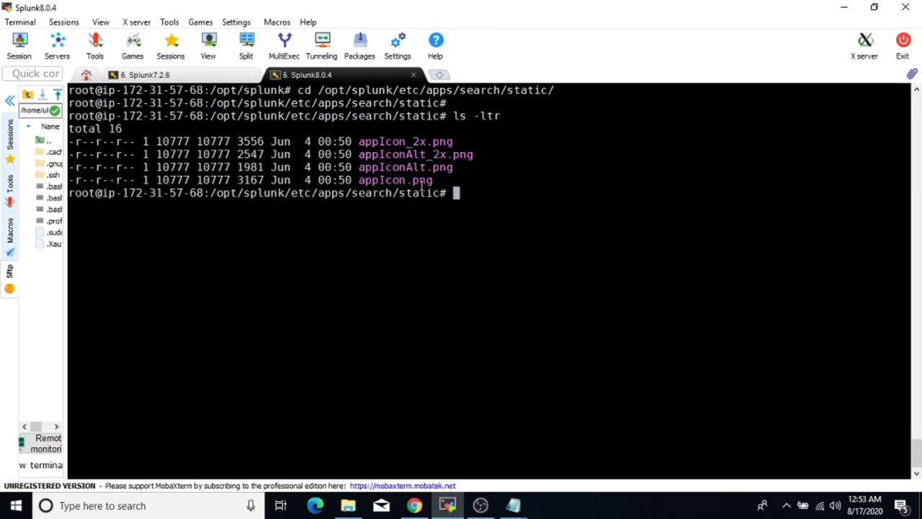
Print the current static folder path on the Splunk 8.0.4 session with pwd.
{"action": "left_click", "coordinate": [146, 75]}
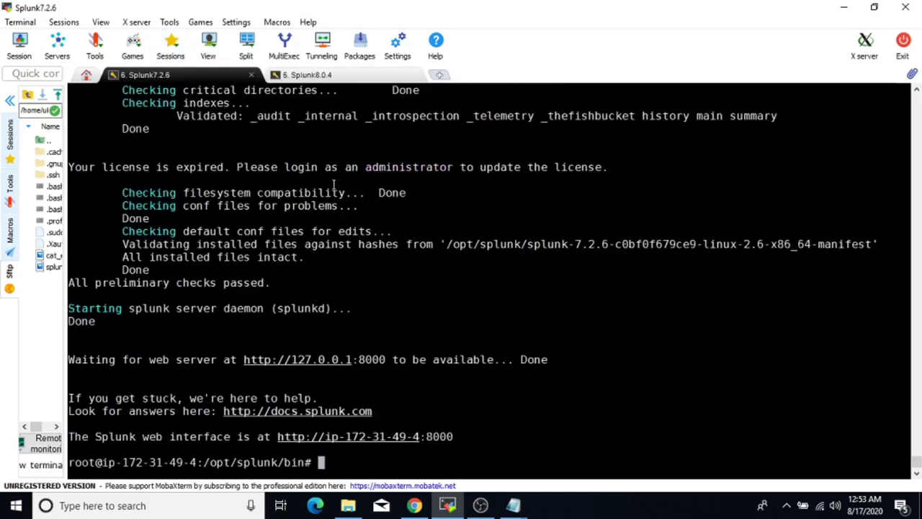
{"action": "type", "text": "cd ."}
{"action": "key", "text": "BackSpace"}
{"action": "key", "text": "BackSpace"}
{"action": "key", "text": "BackSpace"}
{"action": "key", "text": "BackSpace"}
{"action": "left_click", "coordinate": [330, 76]}
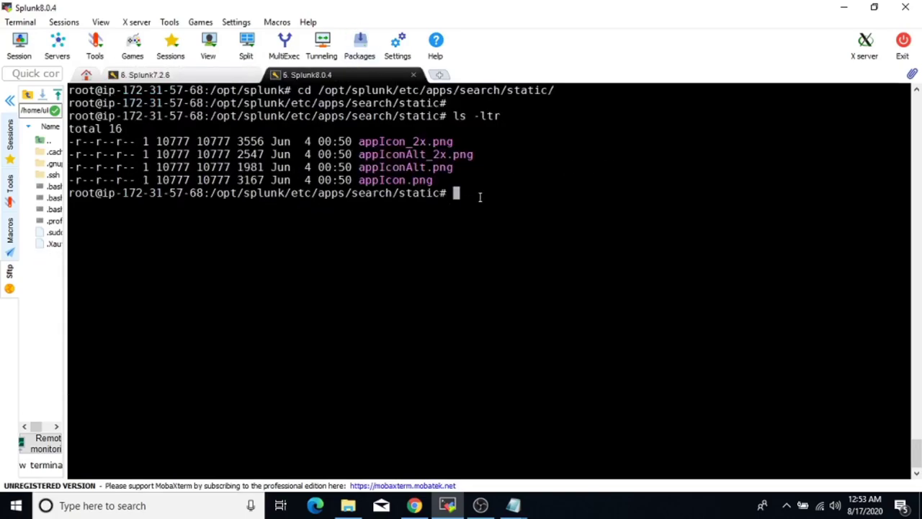
{"action": "type", "text": "pwd"}
{"action": "key", "text": "Return"}
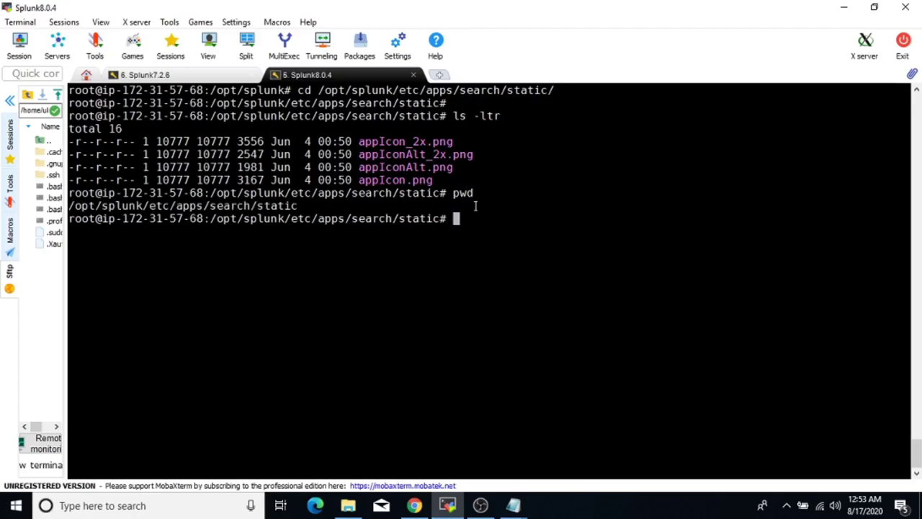
On the Splunk 7.2.6 session, cd into the copied path and list it with ls -ltr.
{"action": "double_click", "coordinate": [273, 207]}
{"action": "key", "text": "super+c"}
{"action": "left_click", "coordinate": [233, 76]}
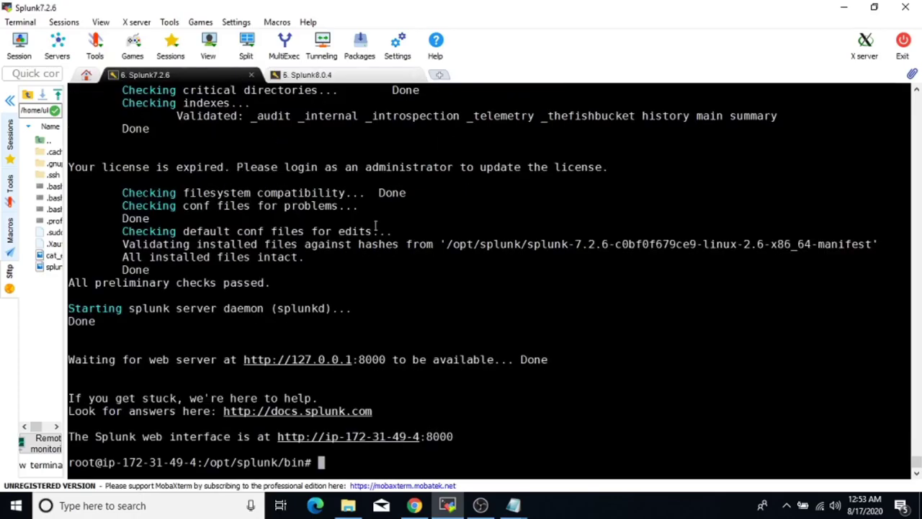
{"action": "type", "text": "cd"}
{"action": "right_click", "coordinate": [457, 264]}
{"action": "left_click", "coordinate": [526, 202]}
{"action": "key", "text": "Return"}
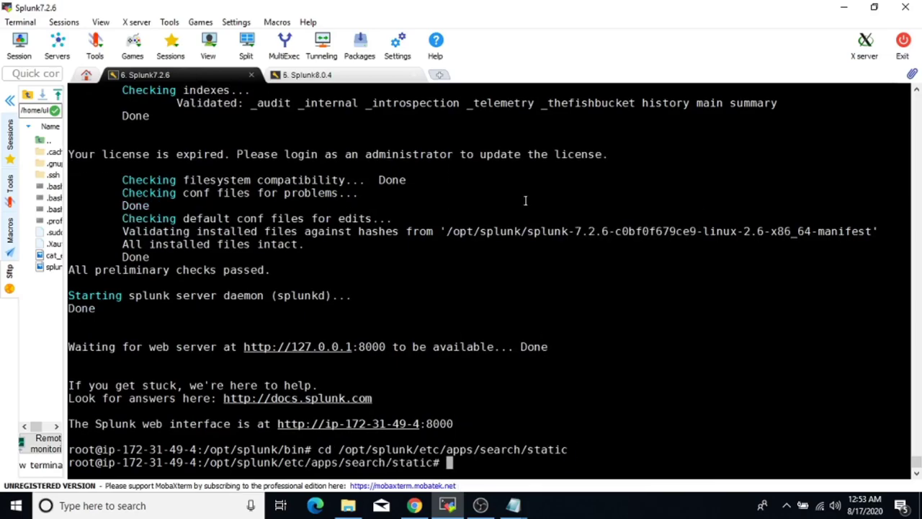
{"action": "key", "text": "Return"}
{"action": "key", "text": "Return"}
{"action": "key", "text": "Return"}
{"action": "type", "text": "ls -ltr"}
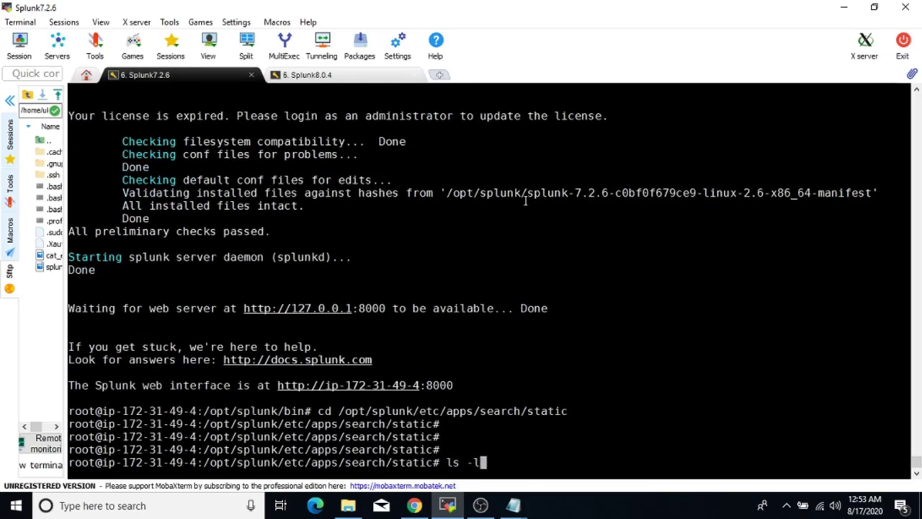
{"action": "key", "text": "Return"}
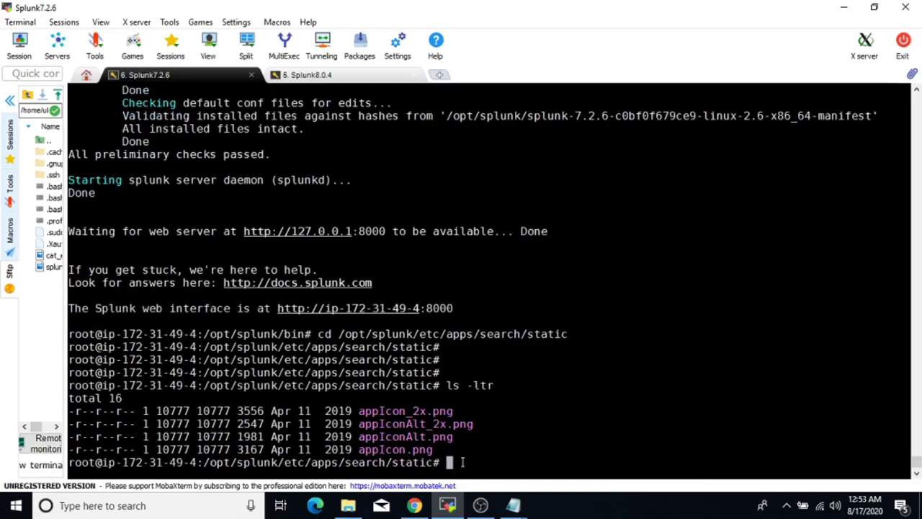
Go up to the search app, enter appserver/static, and list it with ls -ltr.
{"action": "type", "text": "cd .."}
{"action": "key", "text": "Return"}
{"action": "key", "text": "Return"}
{"action": "key", "text": "Return"}
{"action": "type", "text": "cd app"}
{"action": "key", "text": "Tab"}
{"action": "type", "text": "s"}
{"action": "key", "text": "Tab"}
{"action": "key", "text": "Return"}
{"action": "key", "text": "Return"}
{"action": "key", "text": "Return"}
{"action": "key", "text": "Return"}
{"action": "type", "text": "ls -ltr"}
{"action": "key", "text": "Return"}
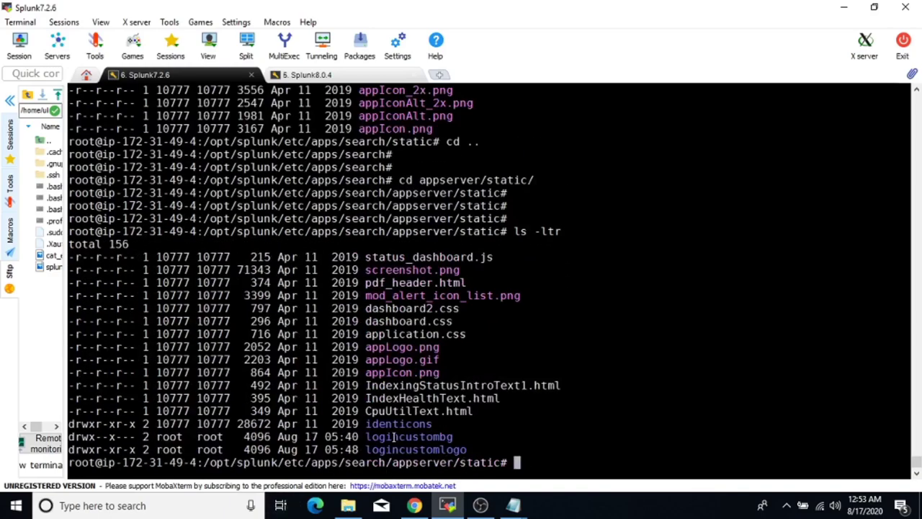
Highlight the logincustombg and logincustomlogo folders in the 7.2.6 listing.
{"action": "double_click", "coordinate": [395, 437]}
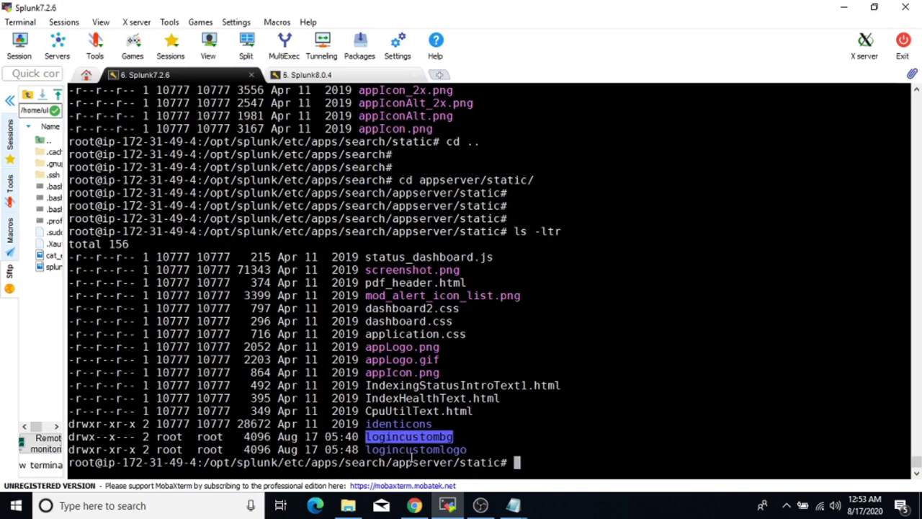
{"action": "double_click", "coordinate": [421, 450]}
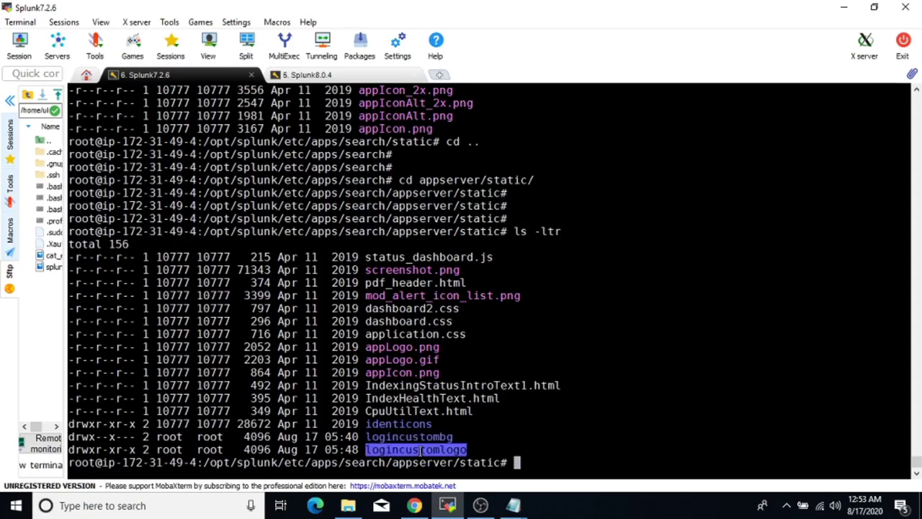
{"action": "left_click", "coordinate": [429, 438]}
{"action": "double_click", "coordinate": [429, 437]}
{"action": "left_click", "coordinate": [435, 450]}
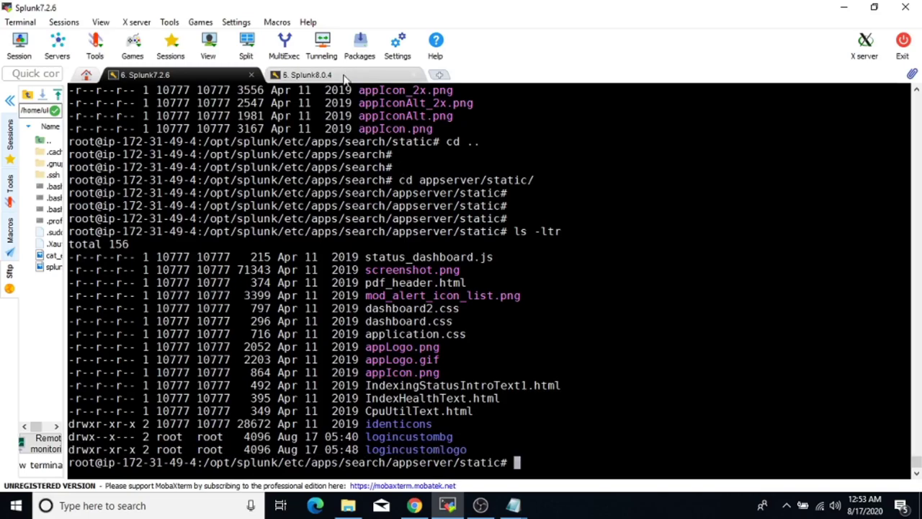
{"action": "left_click", "coordinate": [344, 77]}
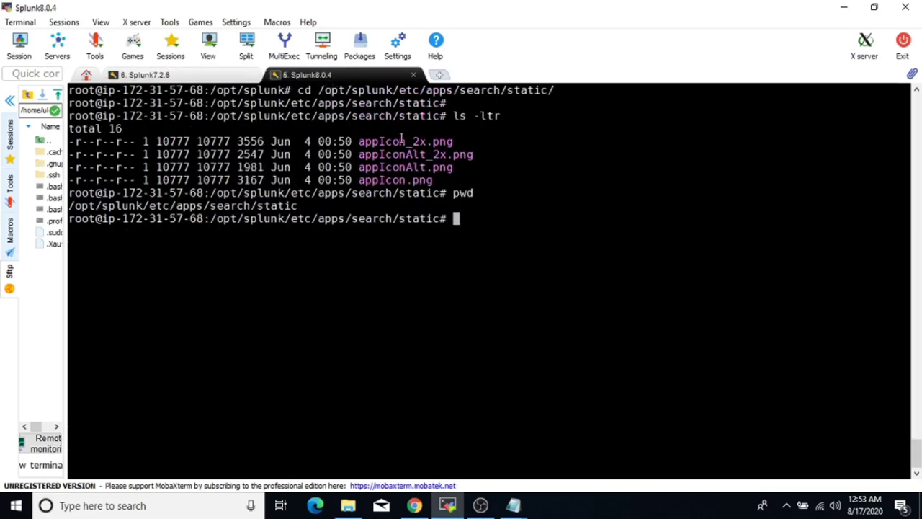
{"action": "left_click", "coordinate": [166, 74]}
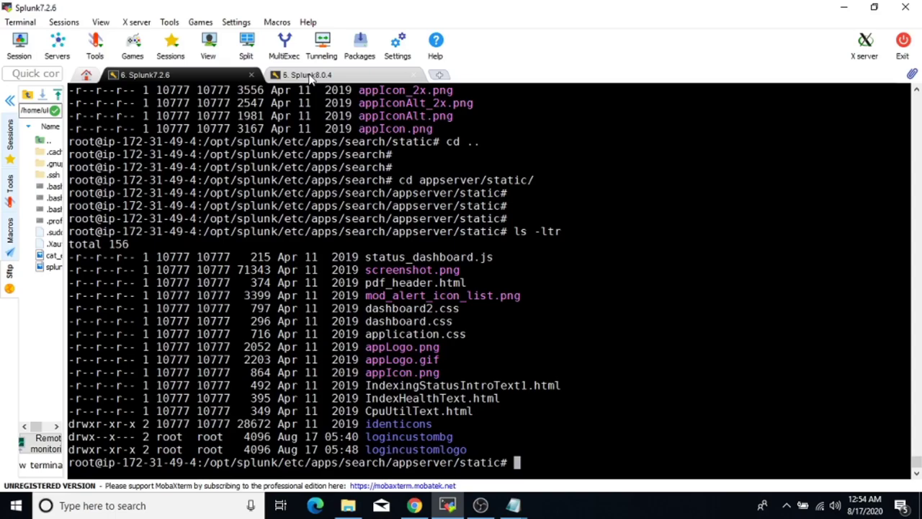
On the Splunk 8.0.4 session, go to /opt and list its contents.
{"action": "left_click", "coordinate": [311, 76]}
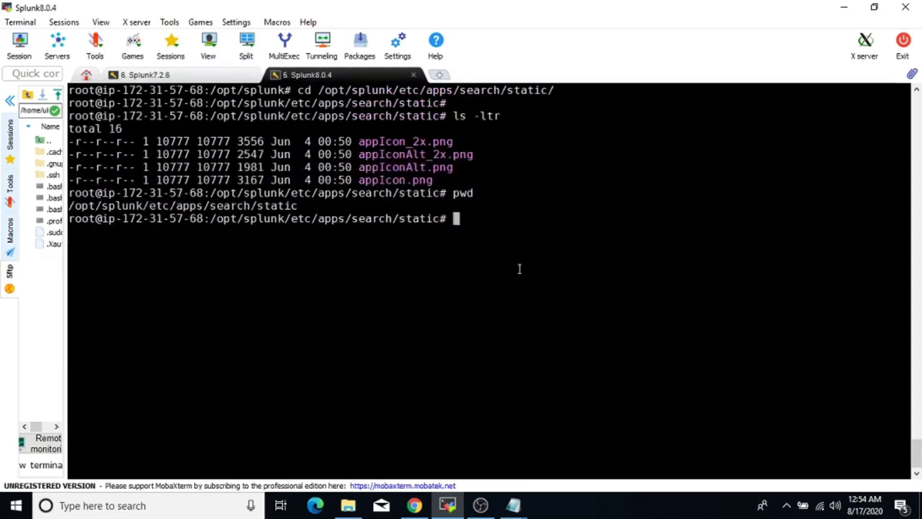
{"action": "type", "text": "cd /opt/"}
{"action": "key", "text": "Return"}
{"action": "key", "text": "Return"}
{"action": "key", "text": "Return"}
{"action": "type", "text": "ls -ltr"}
{"action": "key", "text": "Return"}
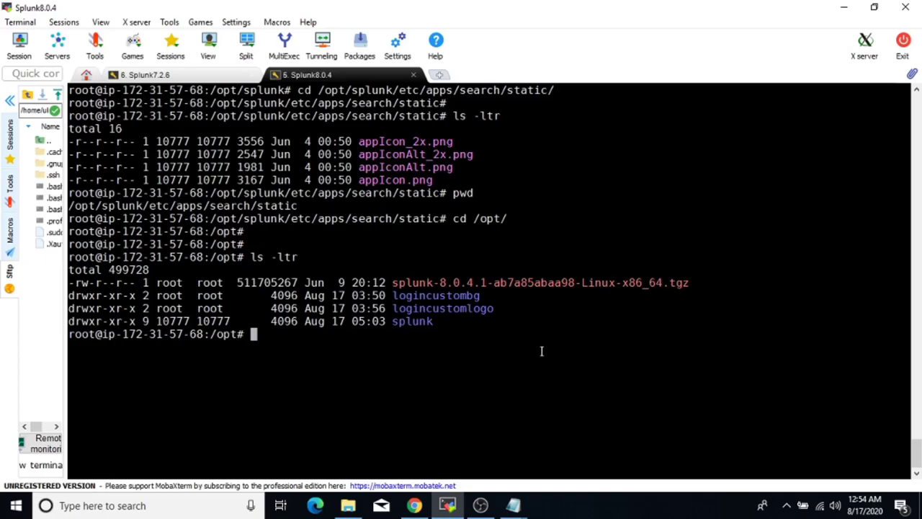
Copy logincustombg with cp -Rf into /opt/splunk/etc/apps/search/appserver/static.
{"action": "type", "text": "cp -Rf"}
{"action": "double_click", "coordinate": [468, 296]}
{"action": "key", "text": "super+c"}
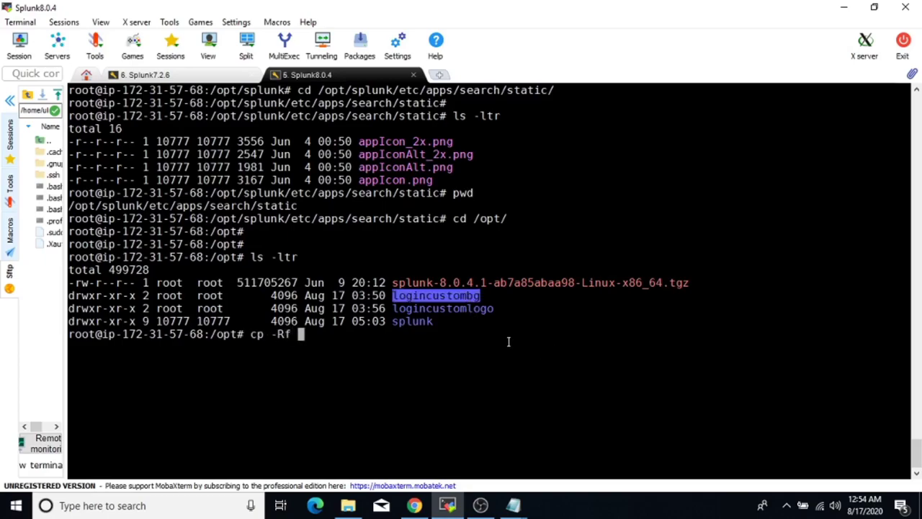
{"action": "right_click", "coordinate": [508, 339]}
{"action": "left_click", "coordinate": [555, 203]}
{"action": "type", "text": "/op"}
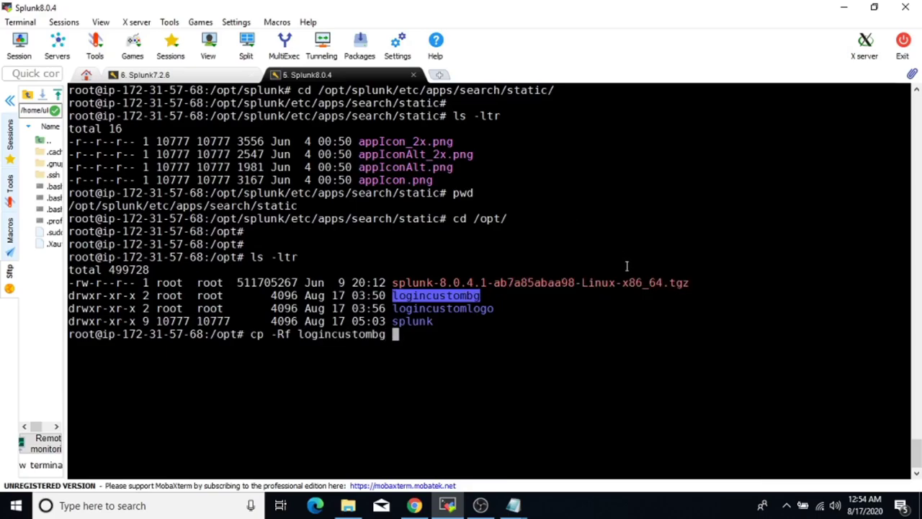
{"action": "type", "text": "t/splunk"}
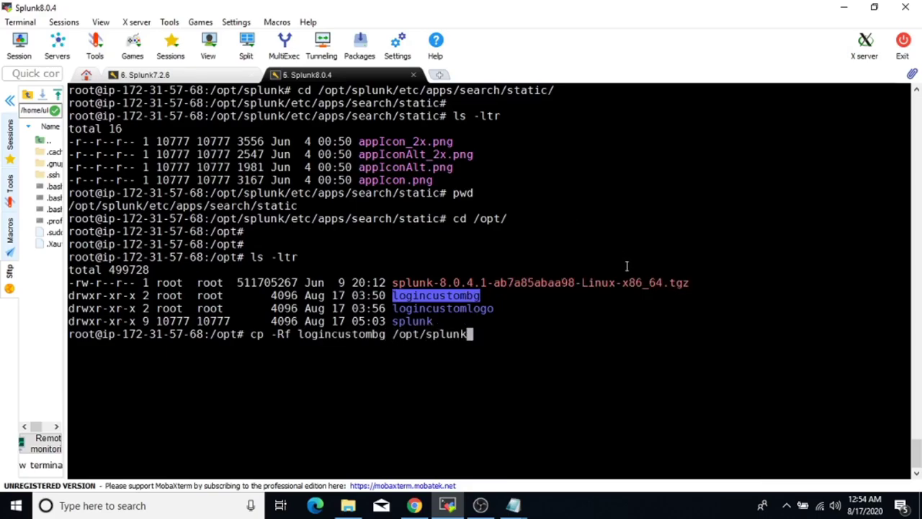
{"action": "type", "text": "/etc/apps/search/"}
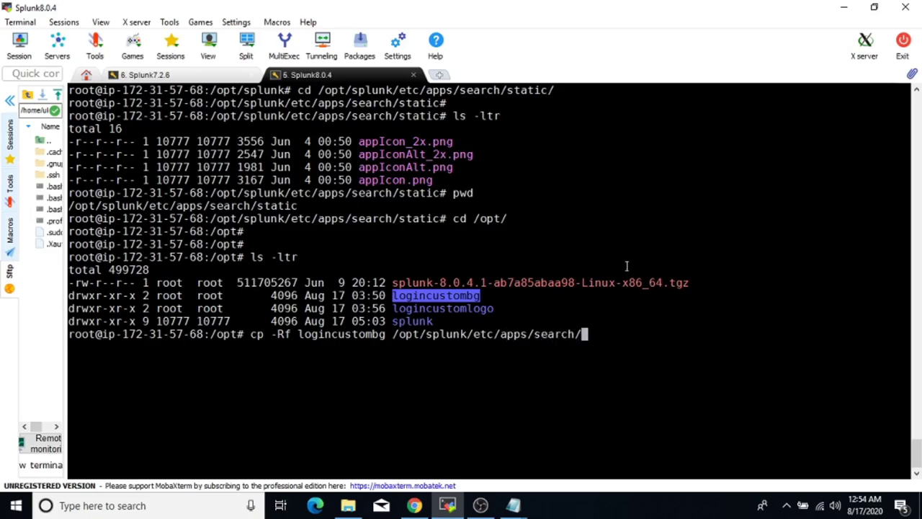
{"action": "type", "text": "a"}
{"action": "key", "text": "Tab"}
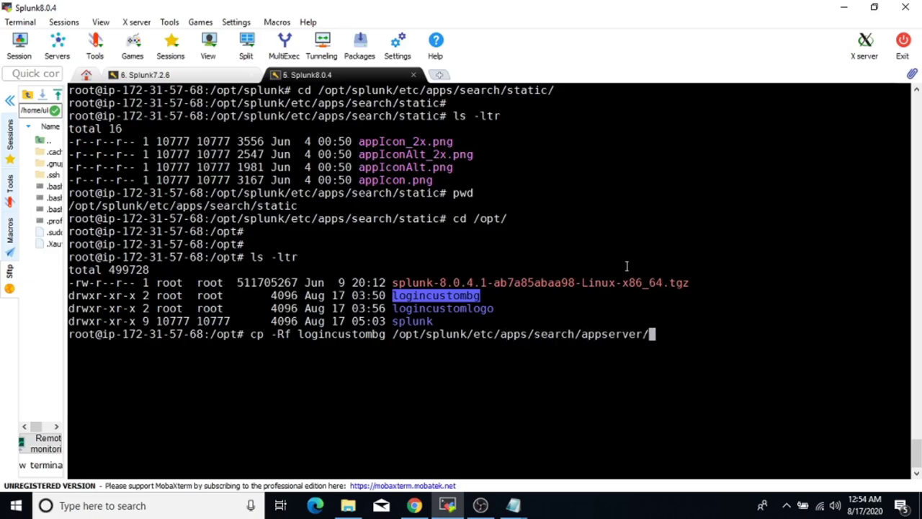
{"action": "type", "text": "s"}
{"action": "key", "text": "Tab"}
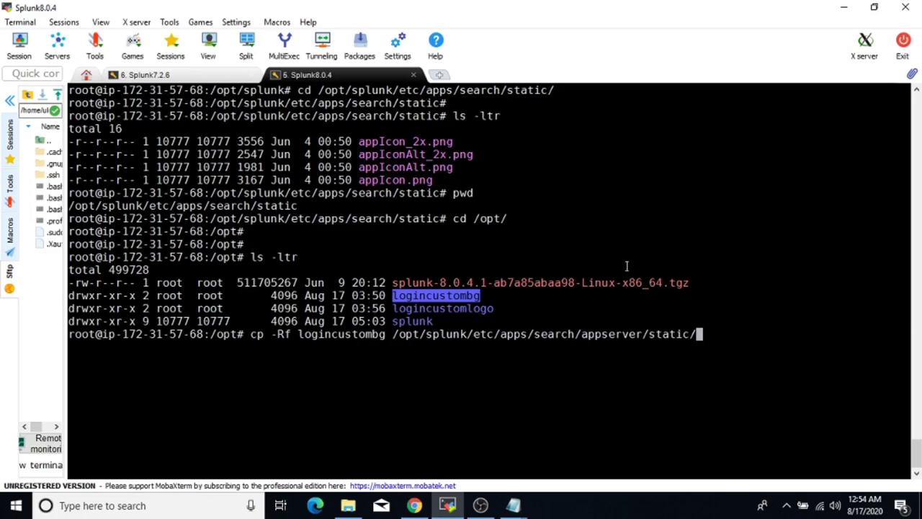
{"action": "key", "text": "Return"}
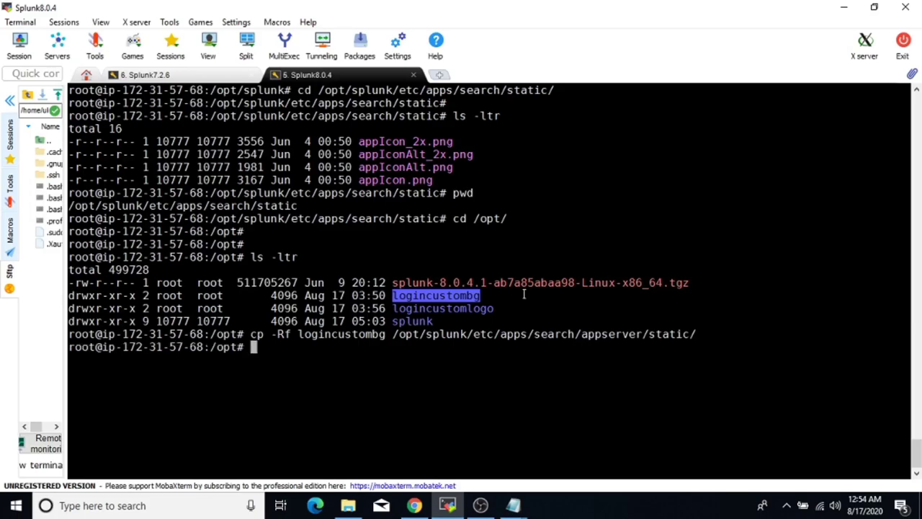
Copy logincustomlogo with cp -Rf into the same appserver/static destination.
{"action": "double_click", "coordinate": [454, 310]}
{"action": "key", "text": "super+c"}
{"action": "type", "text": "cp -Rf"}
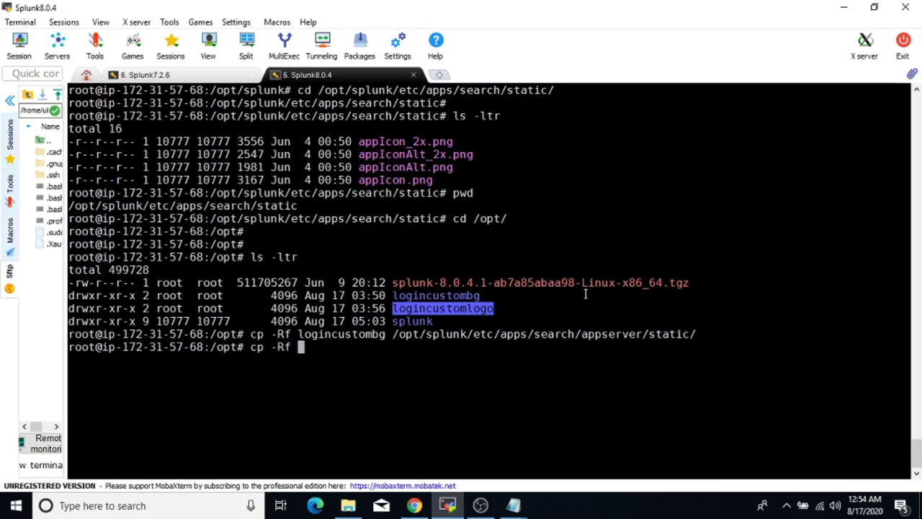
{"action": "right_click", "coordinate": [585, 294]}
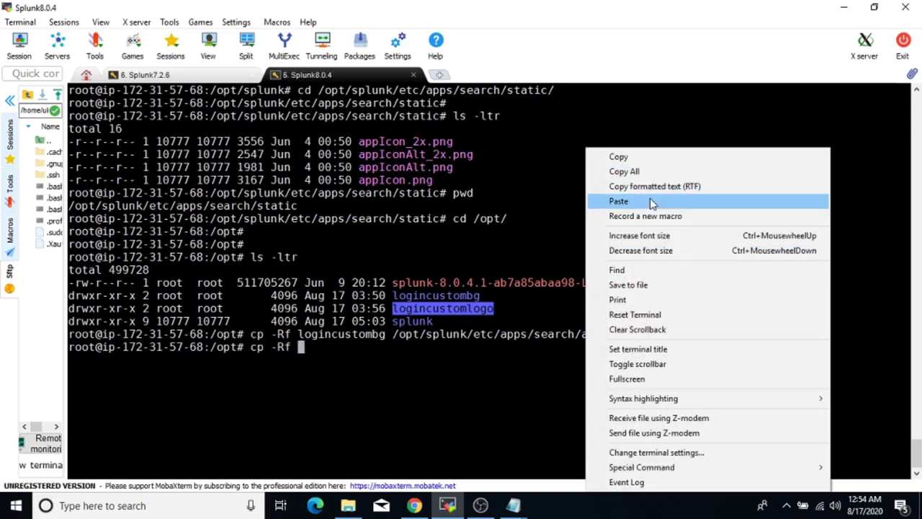
{"action": "left_click", "coordinate": [618, 201]}
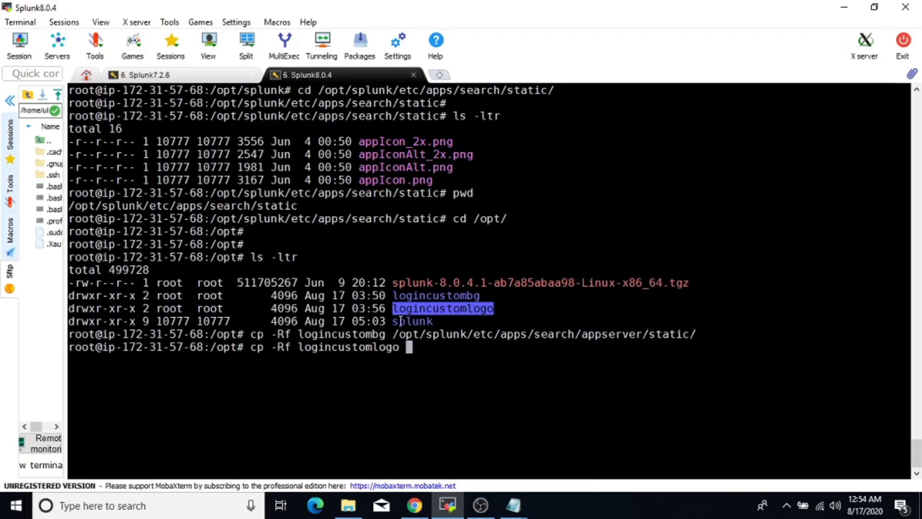
{"action": "left_click_drag", "start_coordinate": [393, 334], "coordinate": [695, 330]}
{"action": "key", "text": "super+c"}
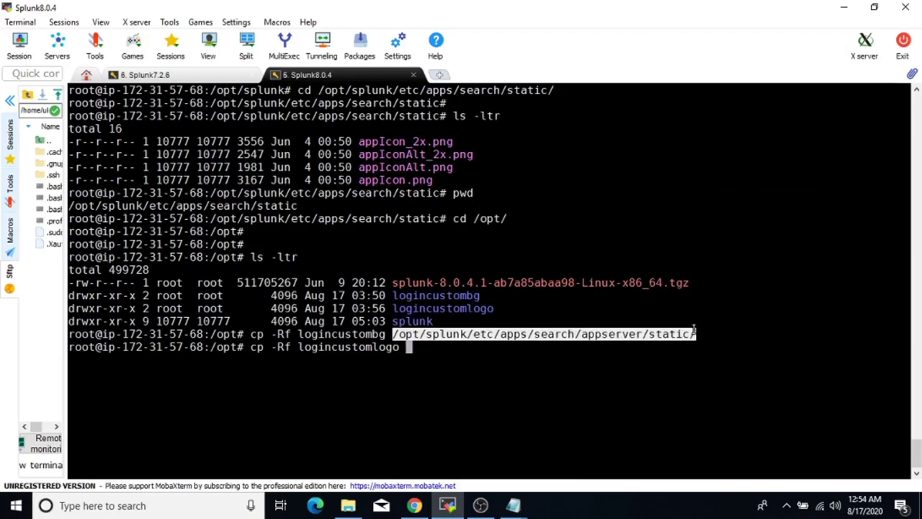
{"action": "right_click", "coordinate": [668, 376]}
{"action": "left_click", "coordinate": [702, 85]}
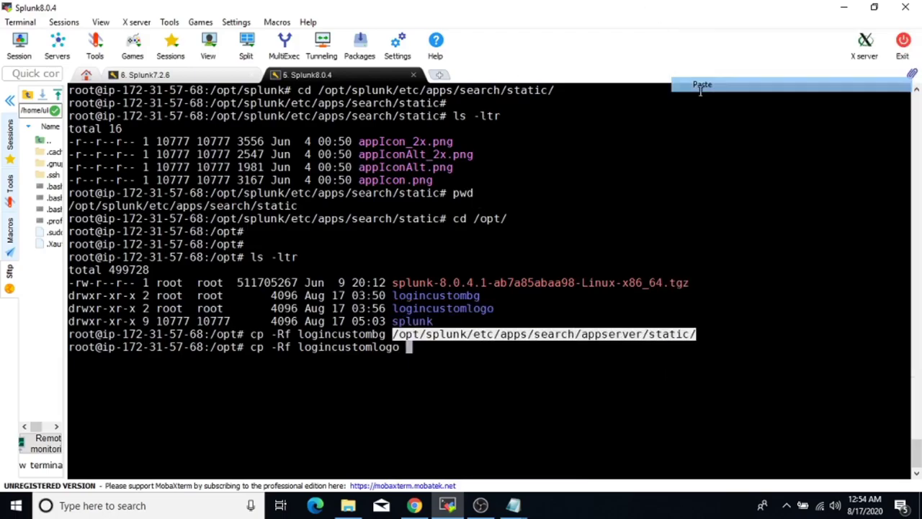
{"action": "key", "text": "Return"}
{"action": "key", "text": "Return"}
{"action": "key", "text": "Return"}
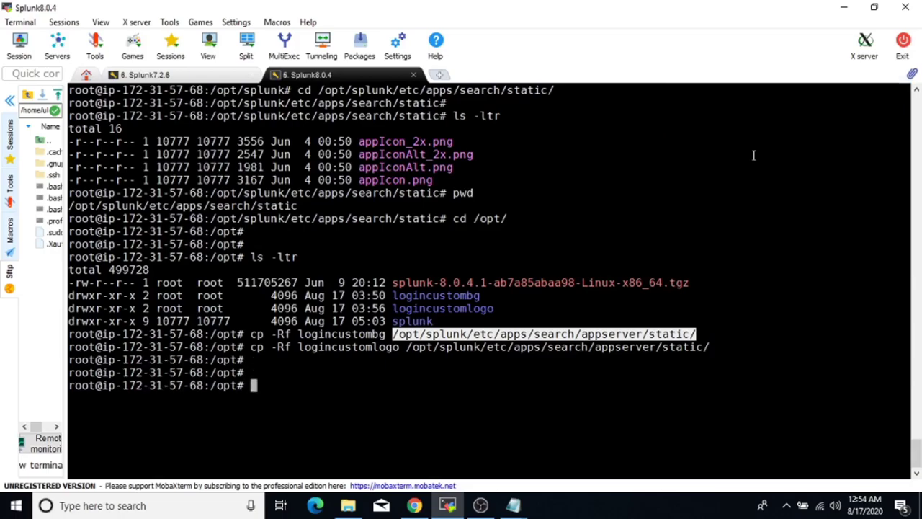
Change into /opt/splunk/etc/apps/search/appserver/static and run ls -ltr to see both folders.
{"action": "left_click_drag", "start_coordinate": [407, 346], "coordinate": [710, 346]}
{"action": "key", "text": "super+c"}
{"action": "type", "text": "cd"}
{"action": "right_click", "coordinate": [725, 402]}
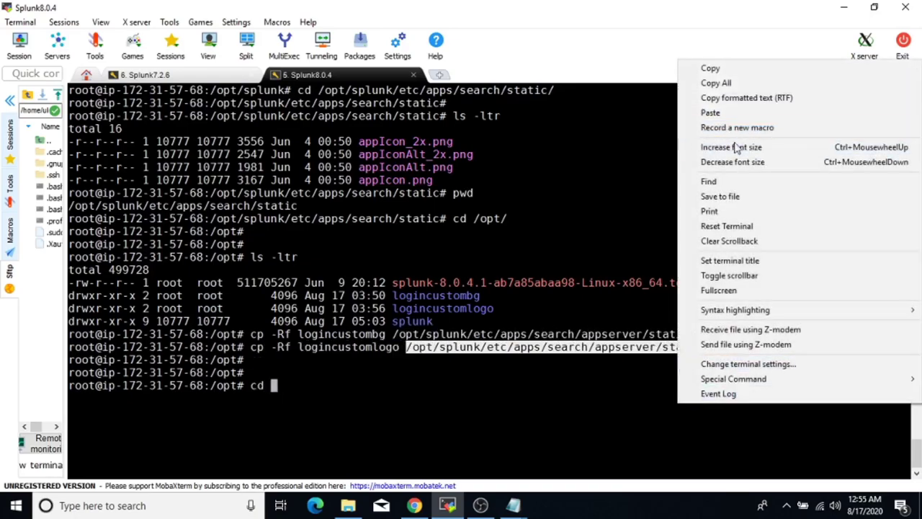
{"action": "left_click", "coordinate": [721, 113]}
{"action": "key", "text": "Return"}
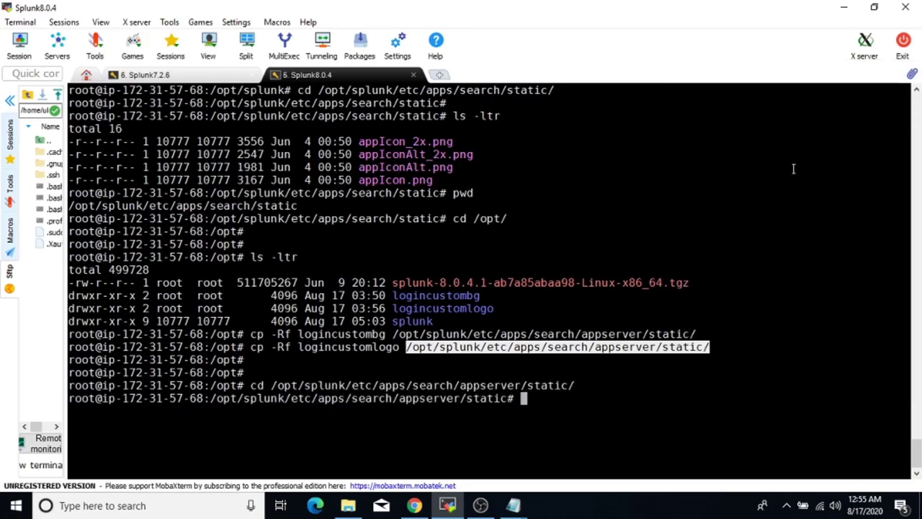
{"action": "key", "text": "Return"}
{"action": "type", "text": "ls -ltr"}
{"action": "key", "text": "Return"}
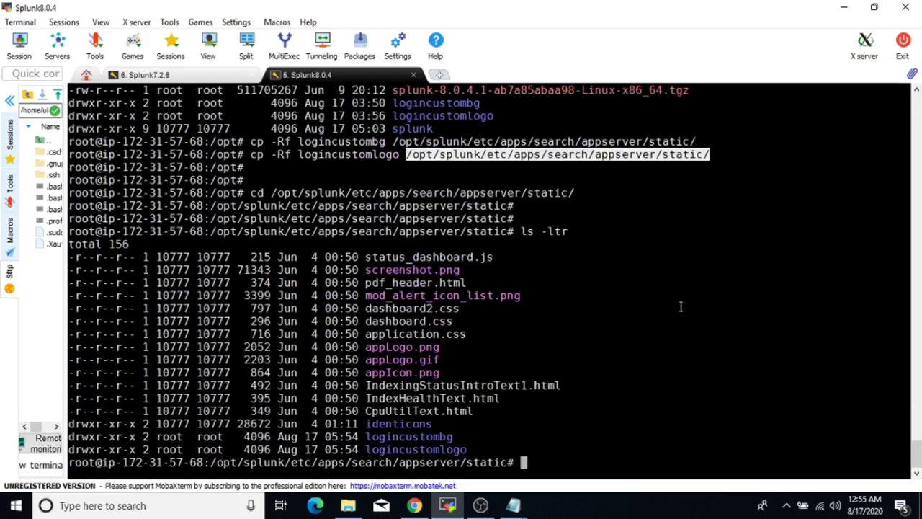
{"action": "type", "text": "cd /opt/s"}
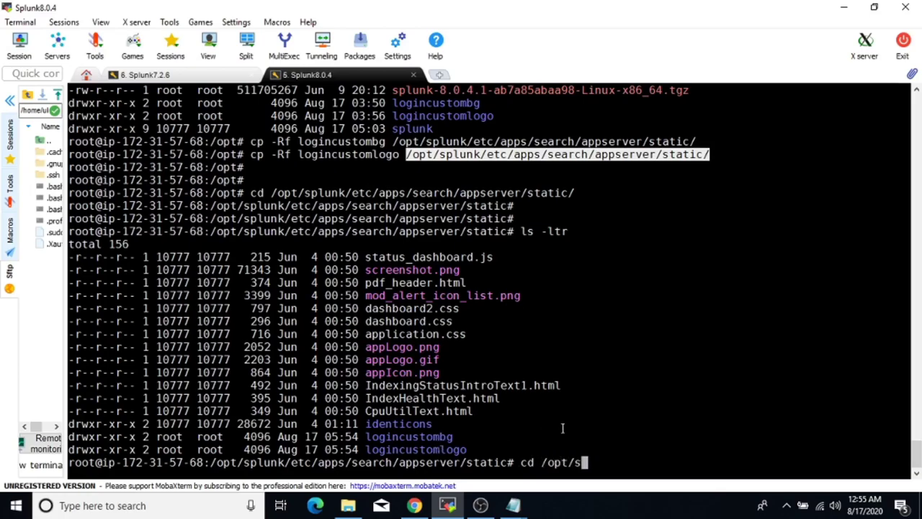
{"action": "type", "text": "plunk/"}
Enter /opt/splunk/etc/system/local, list its files, and create web.conf in vi.
{"action": "type", "text": "e"}
{"action": "key", "text": "Tab"}
{"action": "type", "text": "sy"}
{"action": "key", "text": "Tab"}
{"action": "type", "text": "lo"}
{"action": "key", "text": "Tab"}
{"action": "key", "text": "Return"}
{"action": "key", "text": "Return"}
{"action": "key", "text": "Return"}
{"action": "key", "text": "Return"}
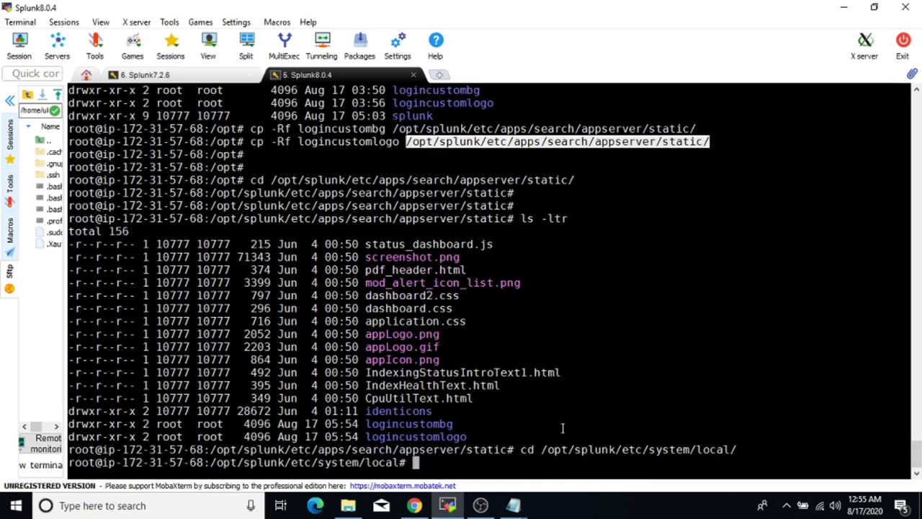
{"action": "type", "text": "vi web"}
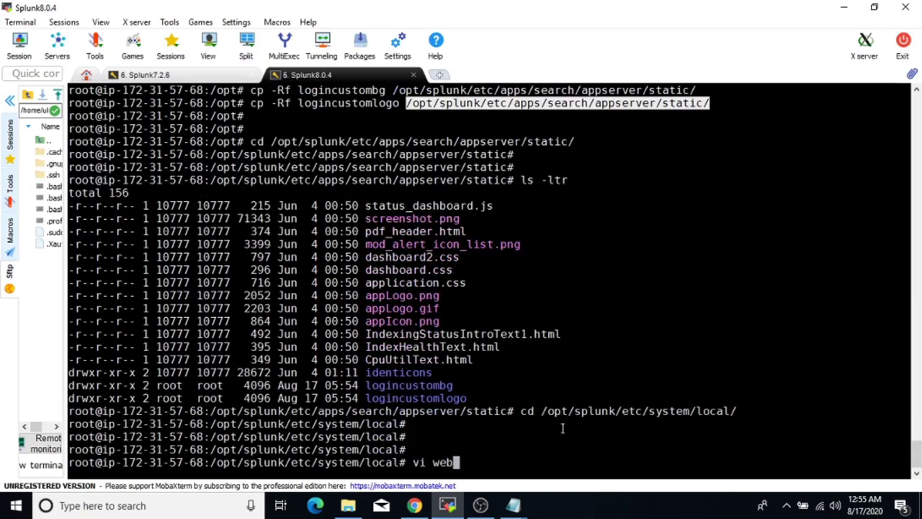
{"action": "key", "text": "BackSpace"}
{"action": "key", "text": "BackSpace"}
{"action": "key", "text": "BackSpace"}
{"action": "key", "text": "BackSpace"}
{"action": "key", "text": "BackSpace"}
{"action": "key", "text": "BackSpace"}
{"action": "type", "text": "ls -ltr"}
{"action": "key", "text": "Return"}
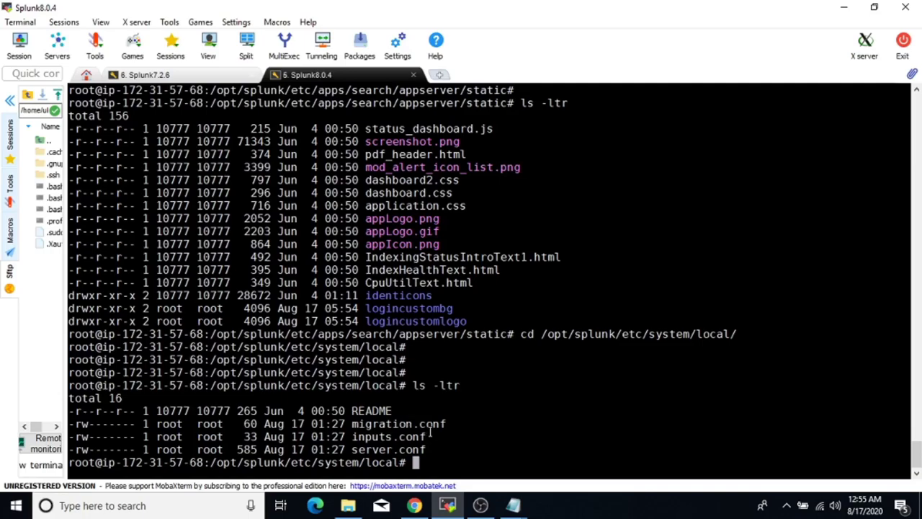
{"action": "type", "text": "vi web.conf"}
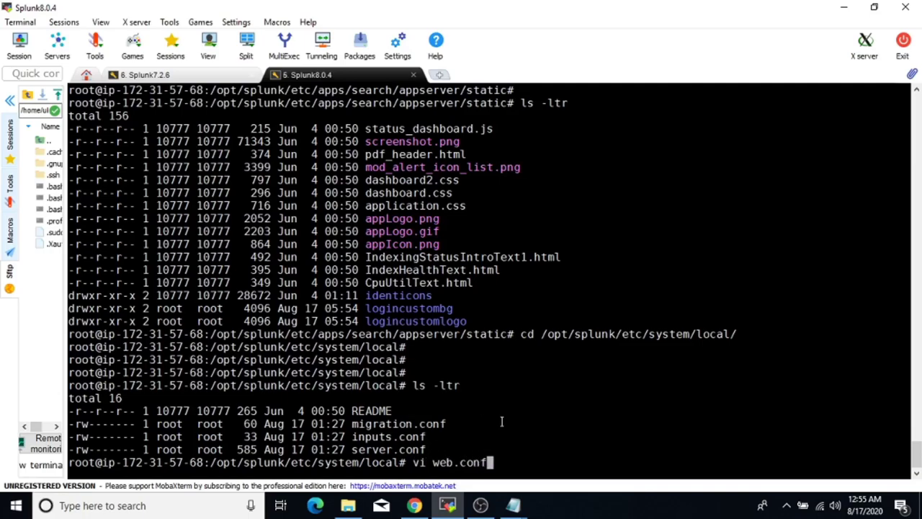
{"action": "key", "text": "Return"}
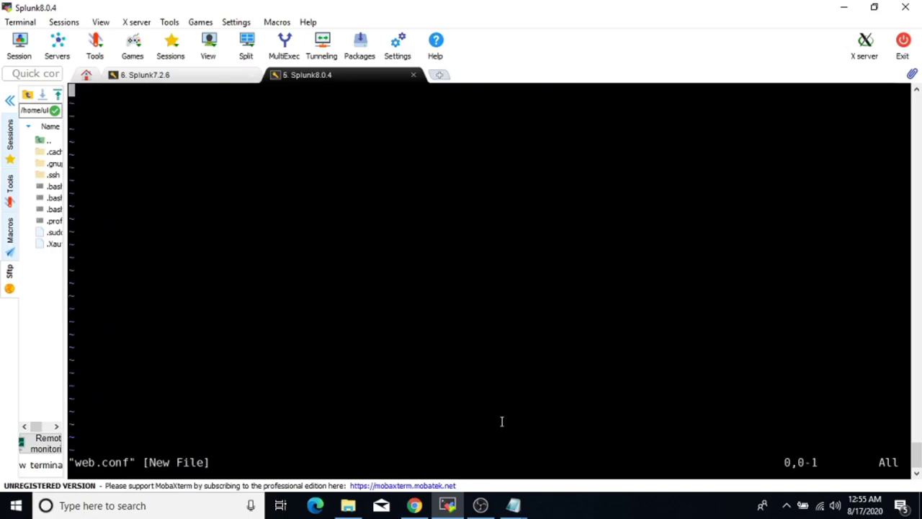
Paste the five prepared login-customization settings from Notepad into web.conf.
{"action": "key", "text": "i"}
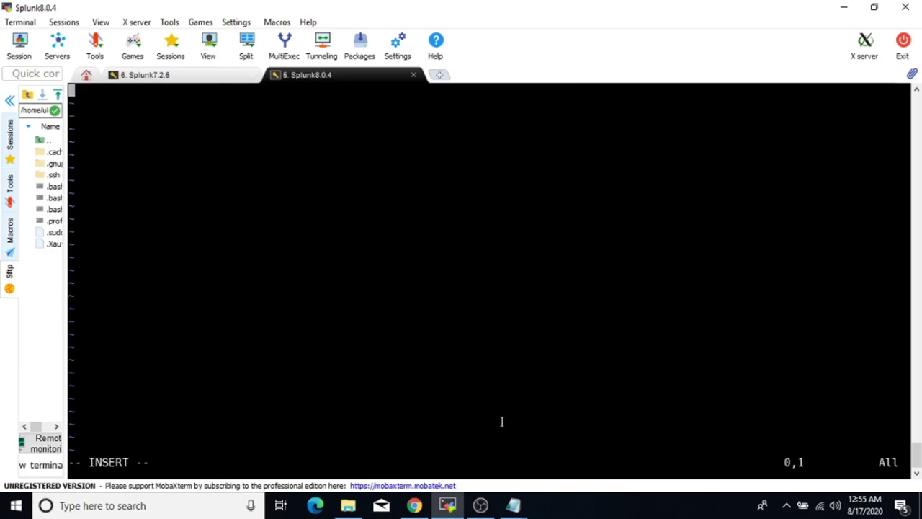
{"action": "mouse_move", "coordinate": [513, 505]}
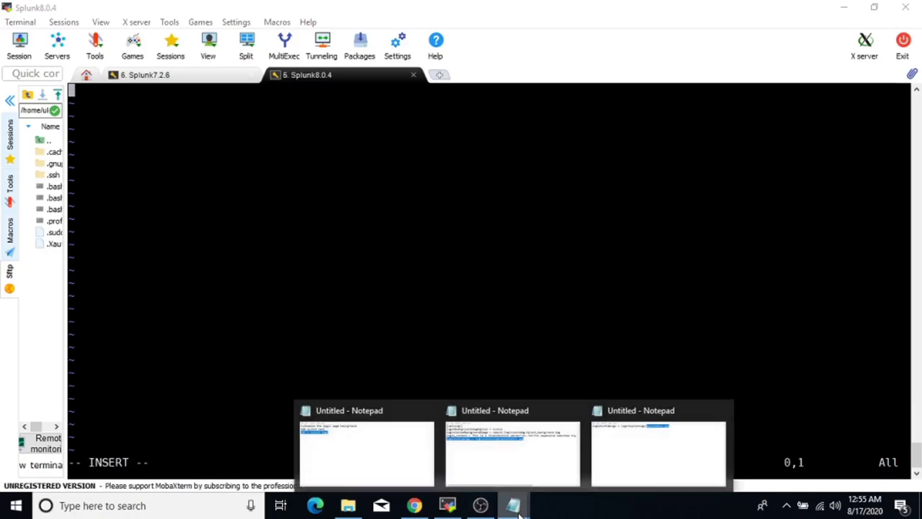
{"action": "left_click", "coordinate": [533, 484]}
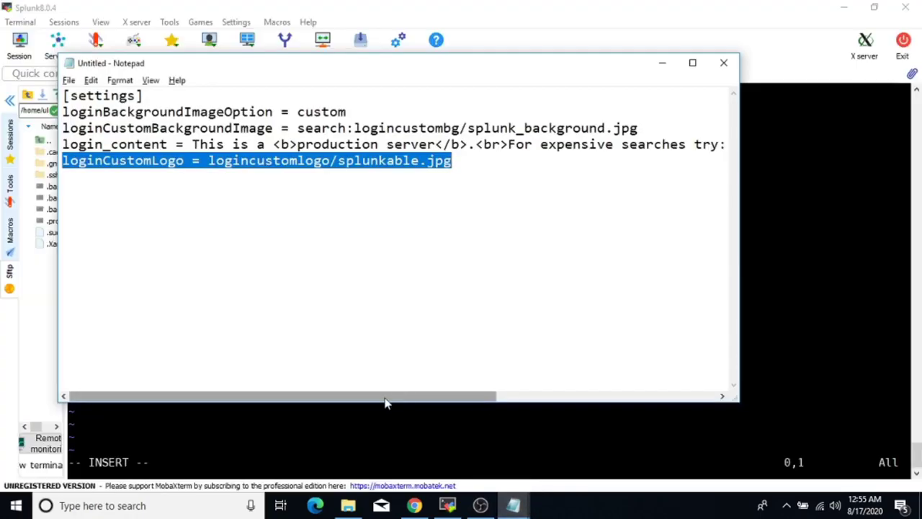
{"action": "left_click_drag", "start_coordinate": [454, 162], "coordinate": [52, 54]}
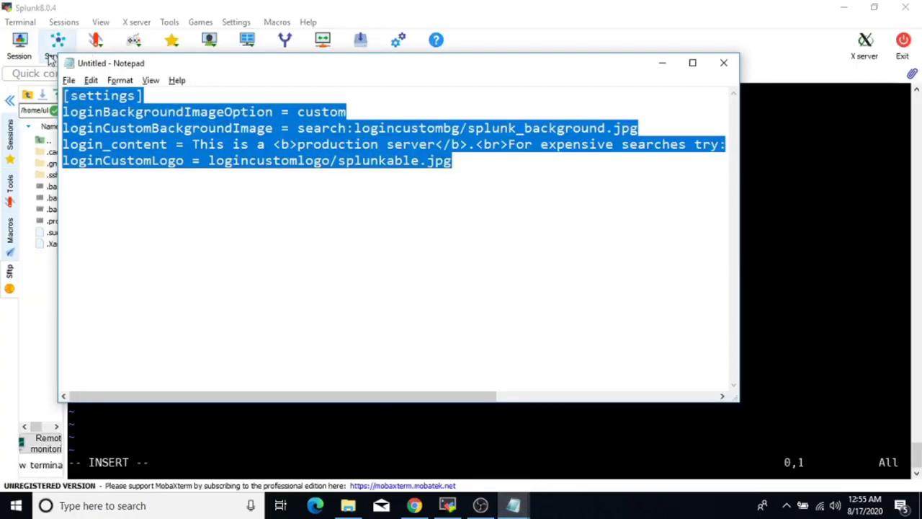
{"action": "key", "text": "alt+Tab"}
{"action": "right_click", "coordinate": [236, 281]}
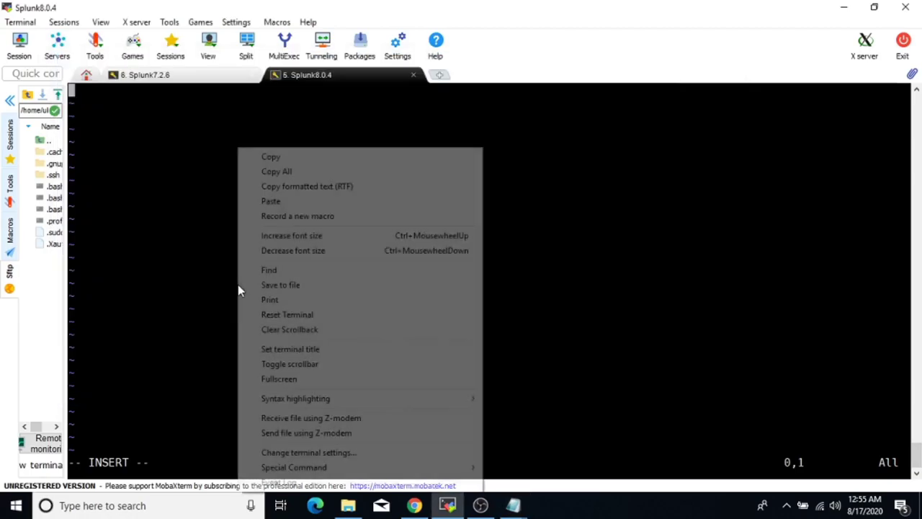
{"action": "left_click", "coordinate": [268, 204]}
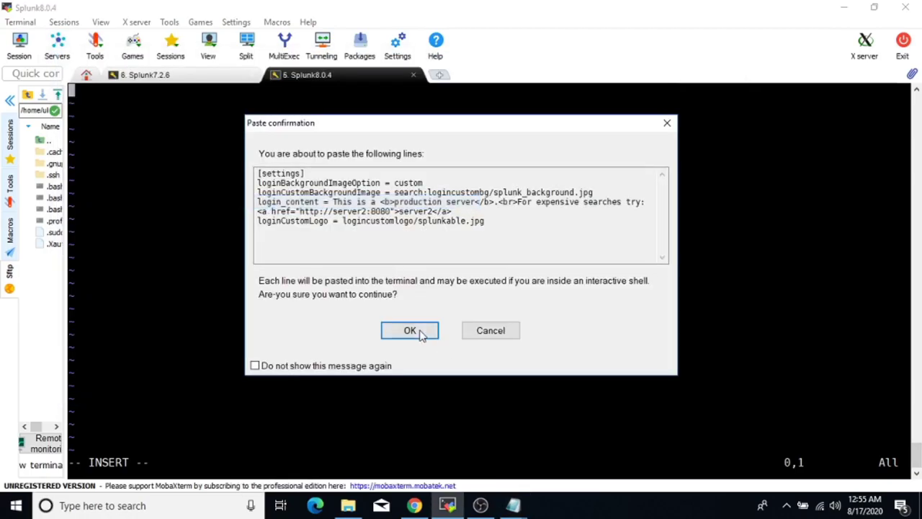
{"action": "left_click", "coordinate": [424, 334]}
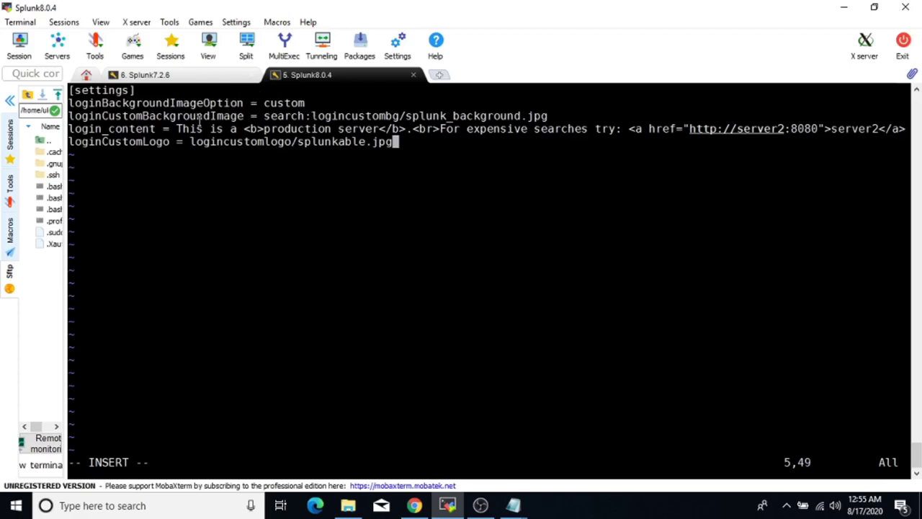
Replace the server2 link text in login_content with splunk8.0.4 and exit insert mode.
{"action": "key", "text": "Up"}
{"action": "key", "text": "Right"}
{"action": "key", "text": "Right"}
{"action": "key", "text": "Right"}
{"action": "key", "text": "Right"}
{"action": "key", "text": "Right"}
{"action": "key", "text": "Right"}
{"action": "key", "text": "Right"}
{"action": "key", "text": "Right"}
{"action": "key", "text": "Right"}
{"action": "key", "text": "Right"}
{"action": "key", "text": "Right"}
{"action": "key", "text": "Right"}
{"action": "key", "text": "Right"}
{"action": "key", "text": "Right"}
{"action": "key", "text": "Right"}
{"action": "key", "text": "Right"}
{"action": "key", "text": "Right"}
{"action": "key", "text": "Right"}
{"action": "key", "text": "Right"}
{"action": "key", "text": "Right"}
{"action": "key", "text": "Right"}
{"action": "key", "text": "Right"}
{"action": "key", "text": "Right"}
{"action": "key", "text": "Right"}
{"action": "key", "text": "Right"}
{"action": "key", "text": "Right"}
{"action": "key", "text": "Right"}
{"action": "key", "text": "Right"}
{"action": "key", "text": "Right"}
{"action": "key", "text": "Right"}
{"action": "key", "text": "Right"}
{"action": "key", "text": "Right"}
{"action": "key", "text": "Right"}
{"action": "key", "text": "Right"}
{"action": "key", "text": "Right"}
{"action": "key", "text": "Right"}
{"action": "key", "text": "Right"}
{"action": "key", "text": "Right"}
{"action": "key", "text": "Right"}
{"action": "key", "text": "Right"}
{"action": "key", "text": "Right"}
{"action": "key", "text": "BackSpace"}
{"action": "key", "text": "BackSpace"}
{"action": "key", "text": "BackSpace"}
{"action": "key", "text": "BackSpace"}
{"action": "key", "text": "BackSpace"}
{"action": "key", "text": "BackSpace"}
{"action": "key", "text": "BackSpace"}
{"action": "type", "text": "splunk"}
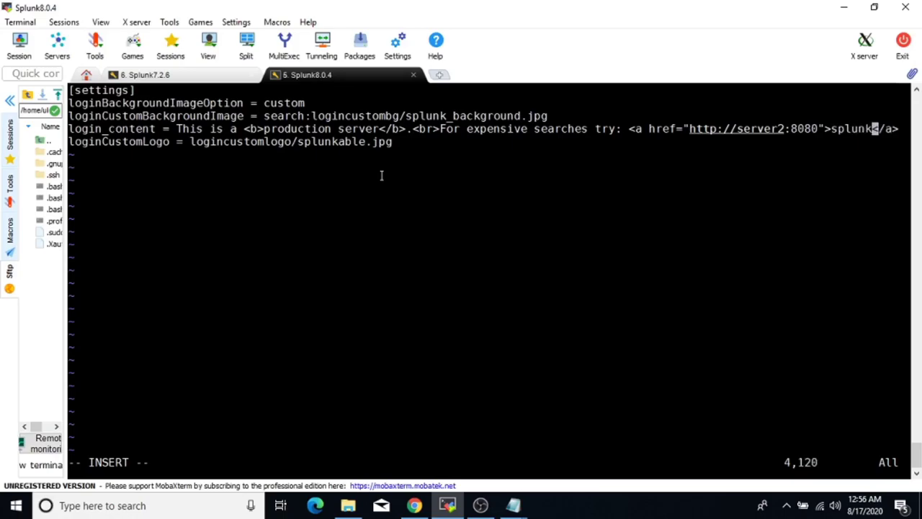
{"action": "type", "text": "8.0.4"}
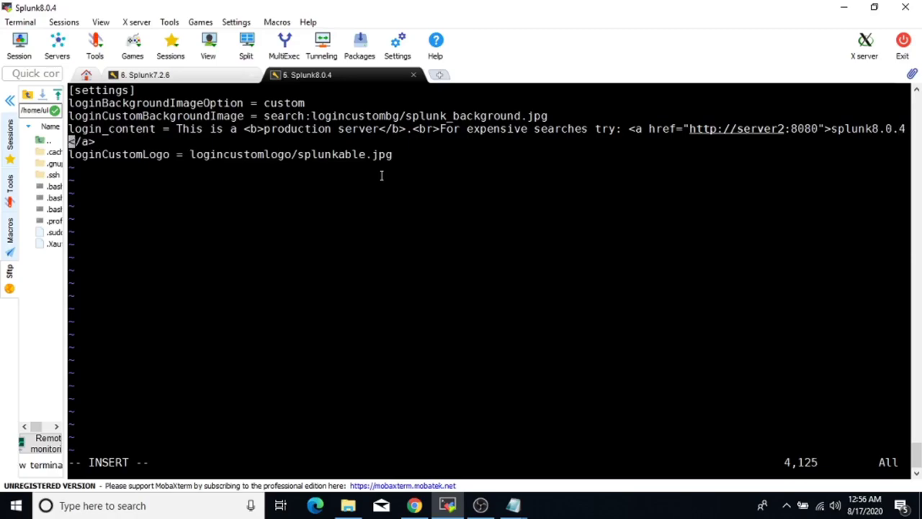
{"action": "key", "text": "Escape"}
Save web.conf with :wq, then run ./splunk restart from /opt/splunk/bin.
{"action": "type", "text": ":wq"}
{"action": "key", "text": "Return"}
{"action": "key", "text": "Return"}
{"action": "key", "text": "Return"}
{"action": "key", "text": "Return"}
{"action": "key", "text": "Return"}
{"action": "key", "text": "Return"}
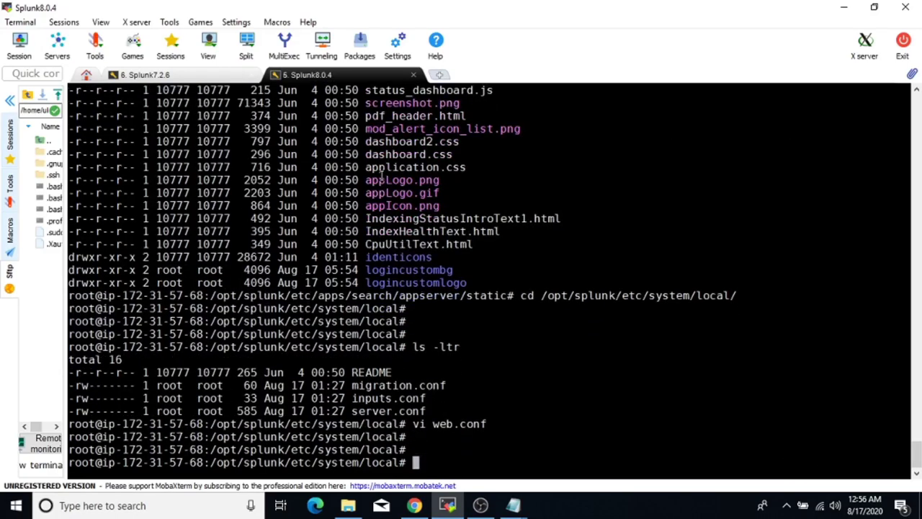
{"action": "type", "text": "cd /opt/splunk/bin/"}
{"action": "key", "text": "Return"}
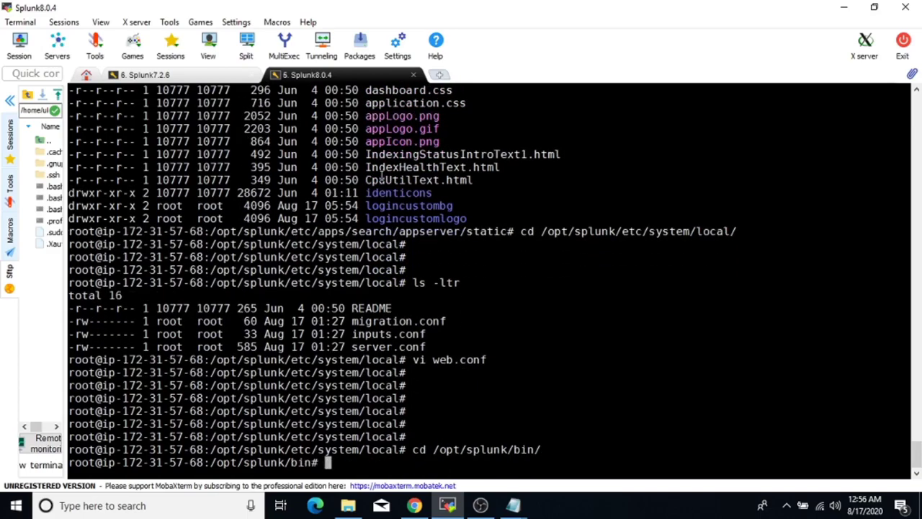
{"action": "key", "text": "Return"}
{"action": "type", "text": "./splunk restart"}
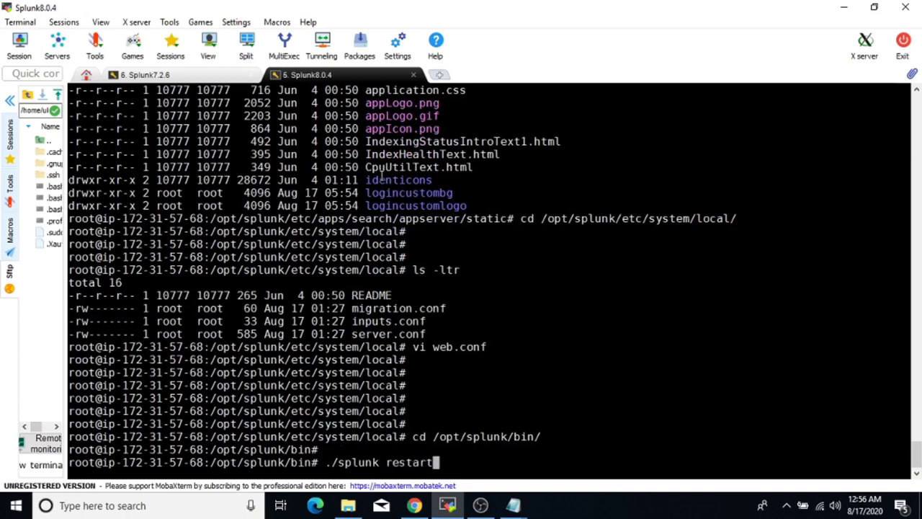
{"action": "key", "text": "Return"}
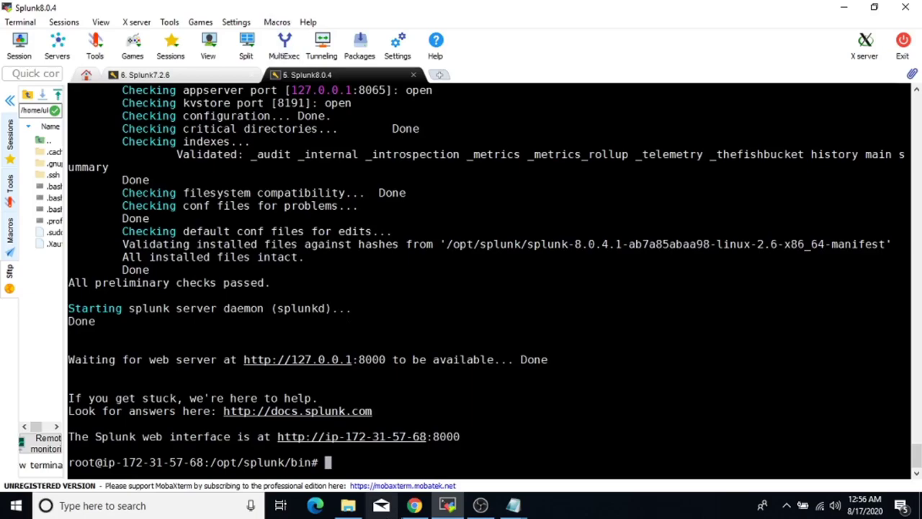
{"action": "left_click", "coordinate": [416, 507]}
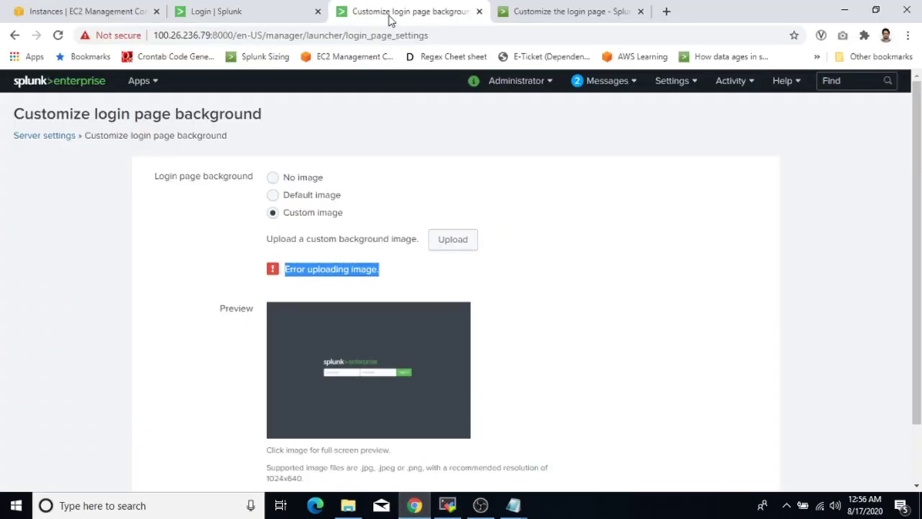
{"action": "left_click", "coordinate": [62, 39]}
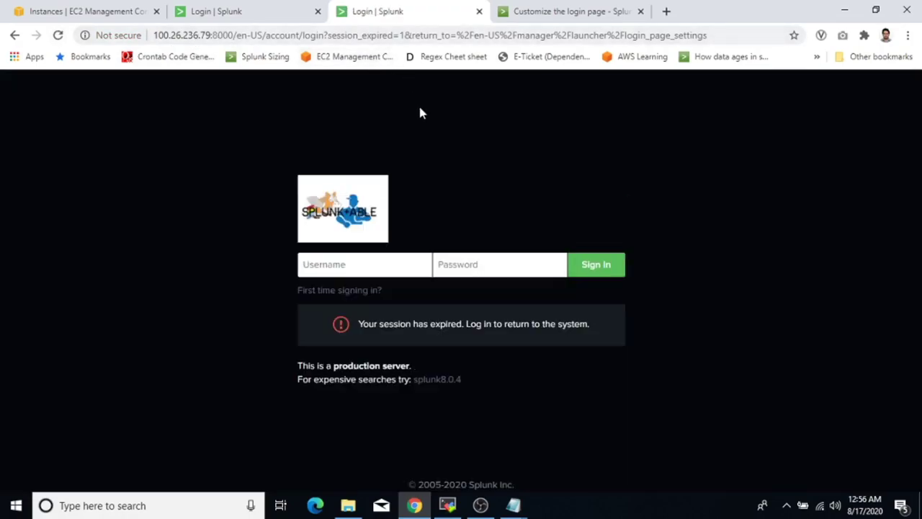
{"action": "left_click", "coordinate": [57, 35]}
{"action": "left_click", "coordinate": [448, 505]}
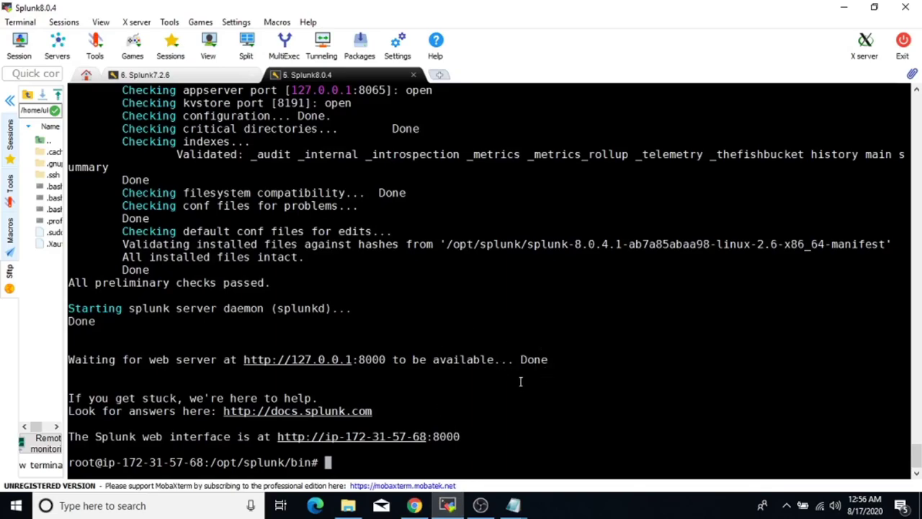
Change into /opt/splunk/etc/apps/search/appserver/static and list it with ls -ltr.
{"action": "type", "text": "cd /opt/splunk/"}
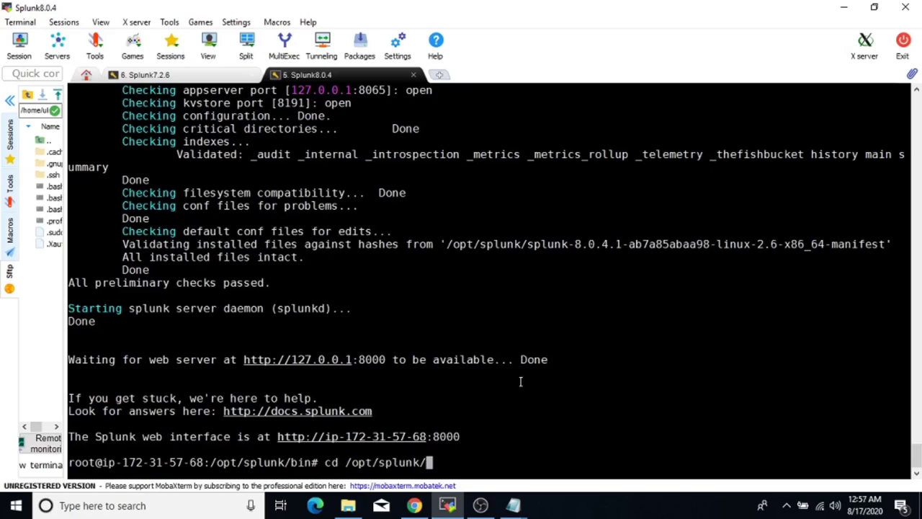
{"action": "type", "text": "etc/apps/"}
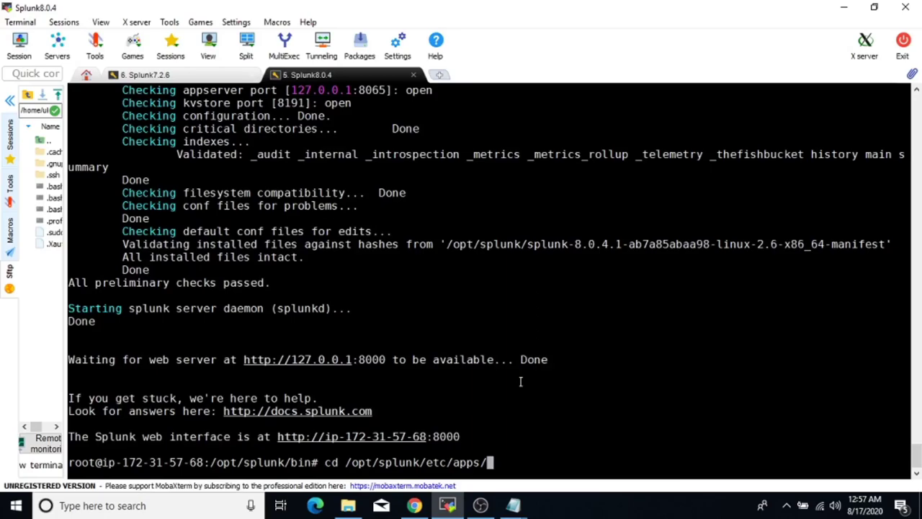
{"action": "type", "text": "se"}
{"action": "key", "text": "Tab"}
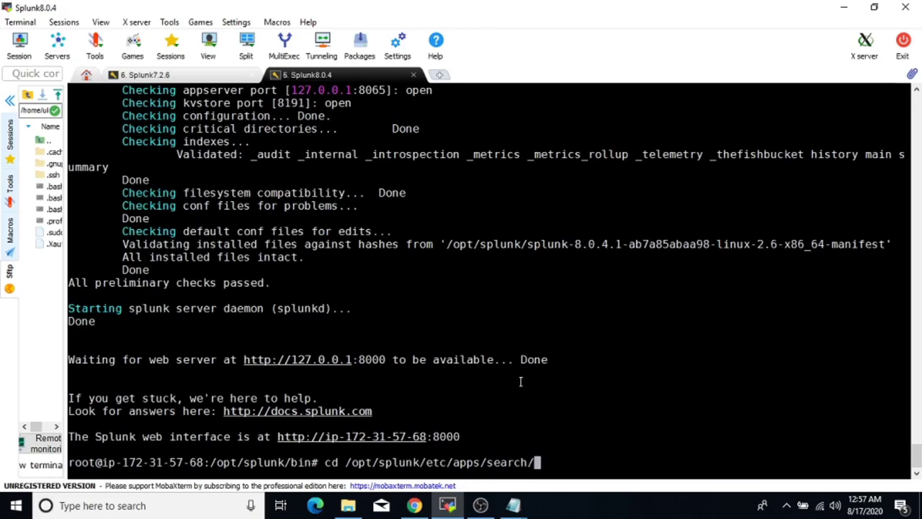
{"action": "type", "text": "app"}
{"action": "key", "text": "Tab"}
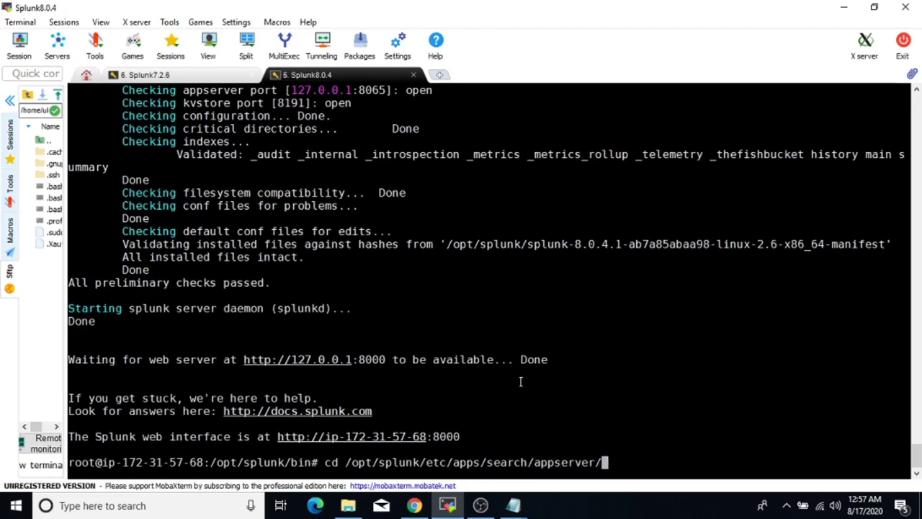
{"action": "type", "text": "st"}
{"action": "key", "text": "Tab"}
{"action": "key", "text": "Return"}
{"action": "key", "text": "Return"}
{"action": "type", "text": "ls -ltr"}
{"action": "key", "text": "Return"}
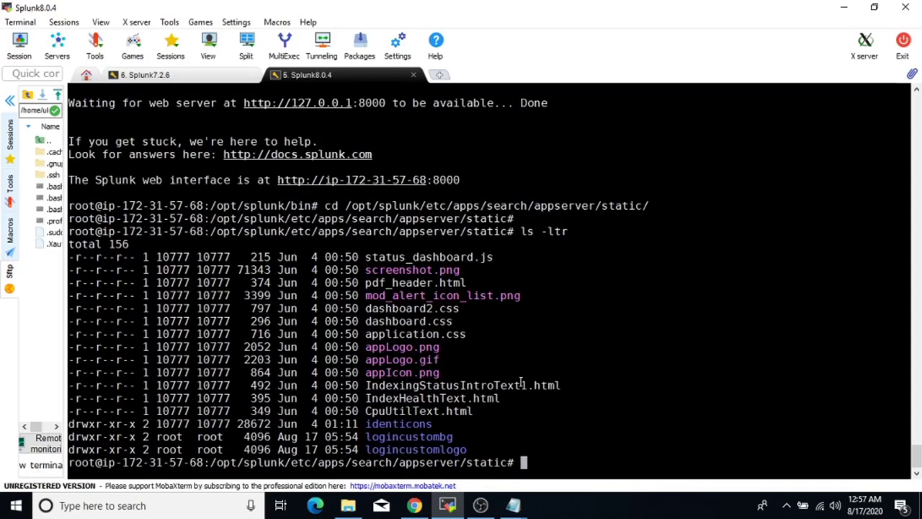
Enter logincustombg and list it, showing only splunkable.jpg.
{"action": "double_click", "coordinate": [431, 437]}
{"action": "key", "text": "super+c"}
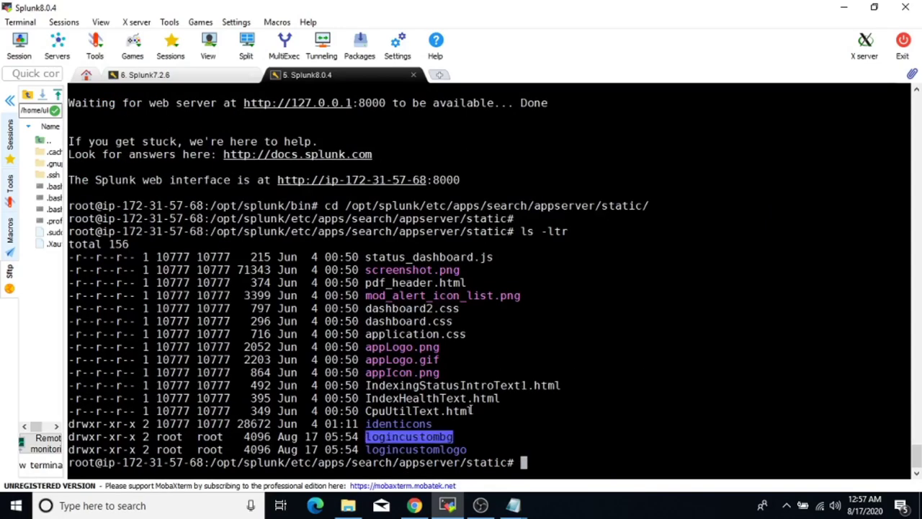
{"action": "type", "text": "cd"}
{"action": "right_click", "coordinate": [586, 354]}
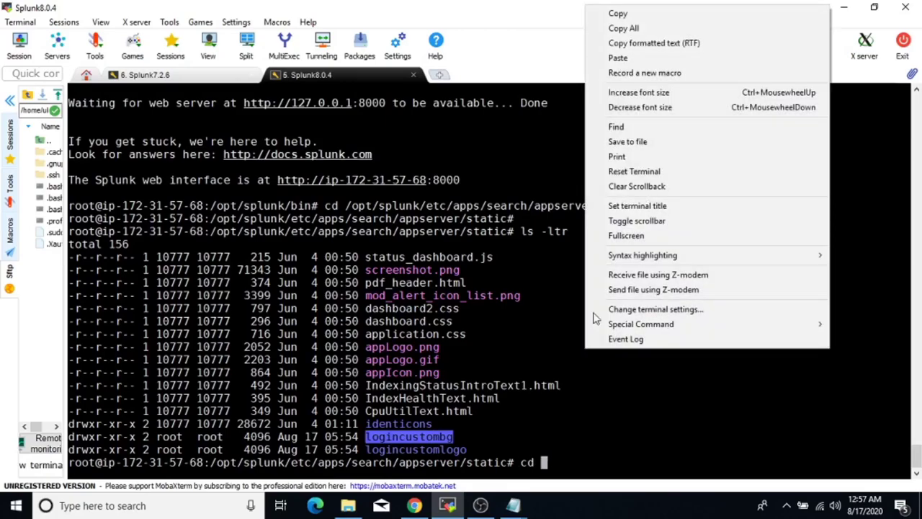
{"action": "left_click", "coordinate": [633, 60]}
{"action": "key", "text": "Return"}
{"action": "key", "text": "Return"}
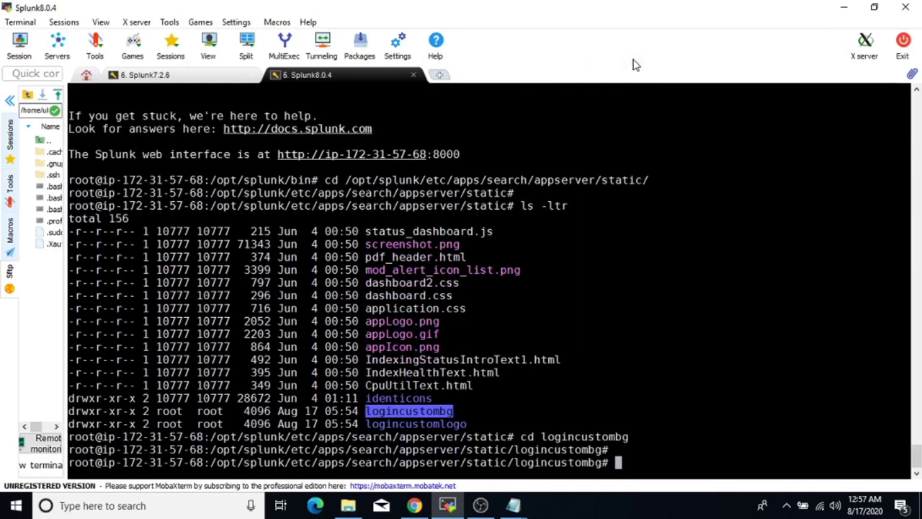
{"action": "key", "text": "Return"}
{"action": "type", "text": "ls -ltr"}
{"action": "key", "text": "Return"}
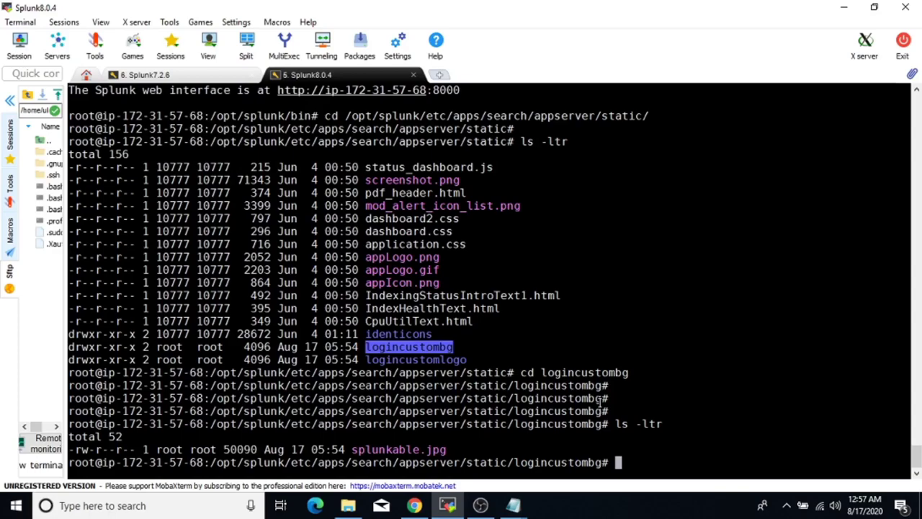
{"action": "type", "text": "cd /home/"}
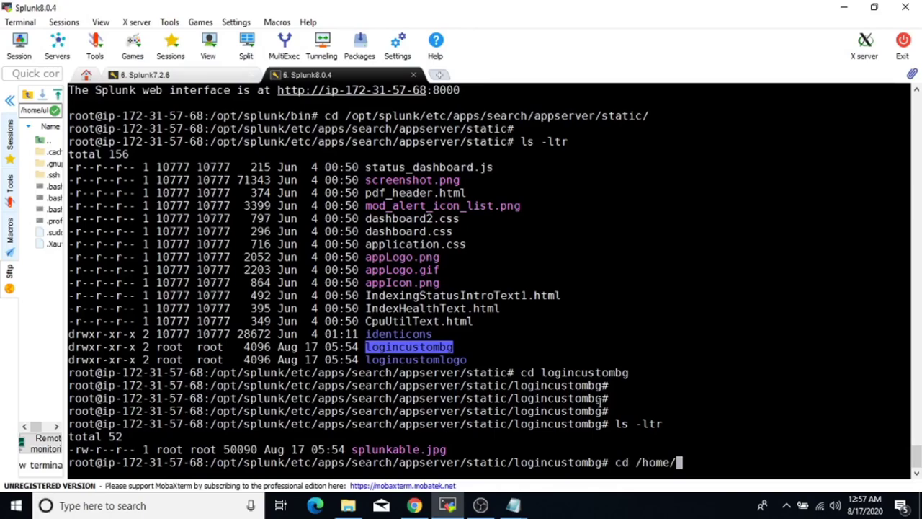
Go to /home/ubuntu and list its files with ls -ltr.
{"action": "type", "text": "ubuntu/"}
{"action": "key", "text": "Return"}
{"action": "key", "text": "Return"}
{"action": "key", "text": "Return"}
{"action": "type", "text": "ls -ltr"}
{"action": "key", "text": "Return"}
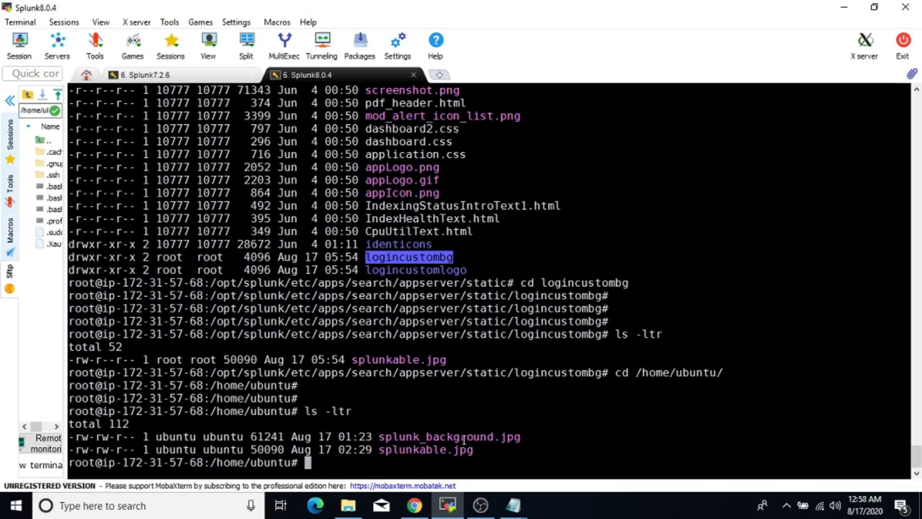
Copy splunk_background.jpg into the logincustombg folder, then reload the login page in Chrome.
{"action": "double_click", "coordinate": [469, 436]}
{"action": "key", "text": "super+c"}
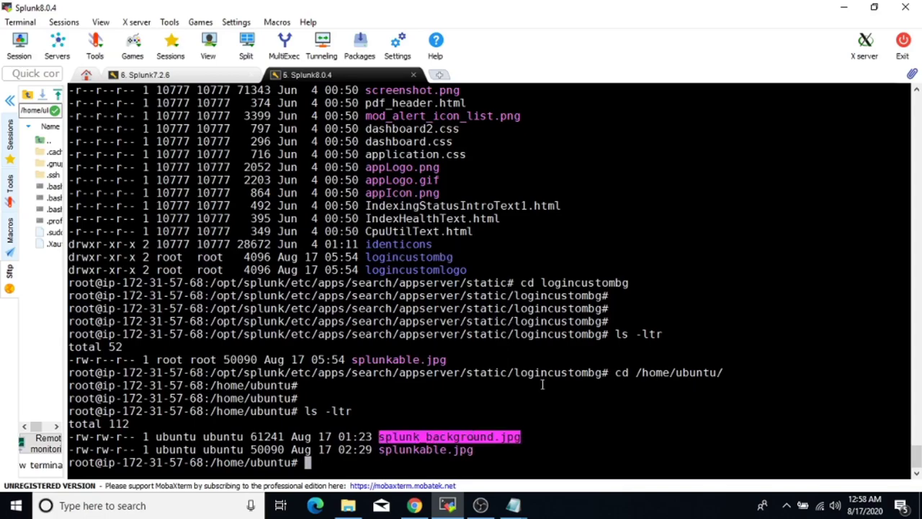
{"action": "type", "text": "cp"}
{"action": "right_click", "coordinate": [542, 385]}
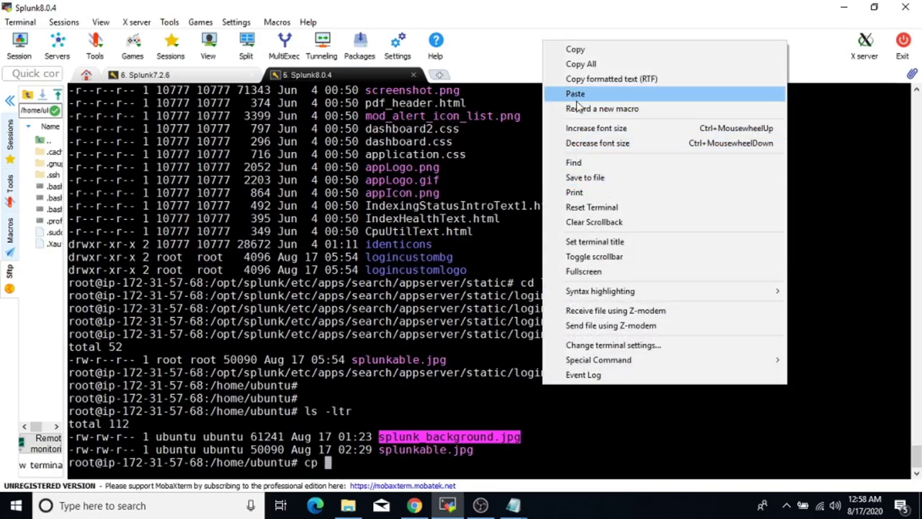
{"action": "left_click", "coordinate": [576, 99]}
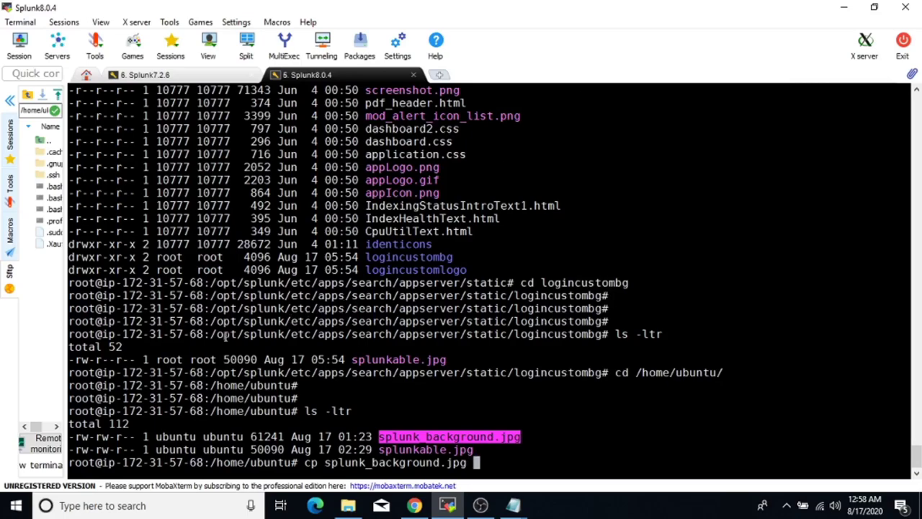
{"action": "left_click_drag", "start_coordinate": [212, 334], "coordinate": [601, 336]}
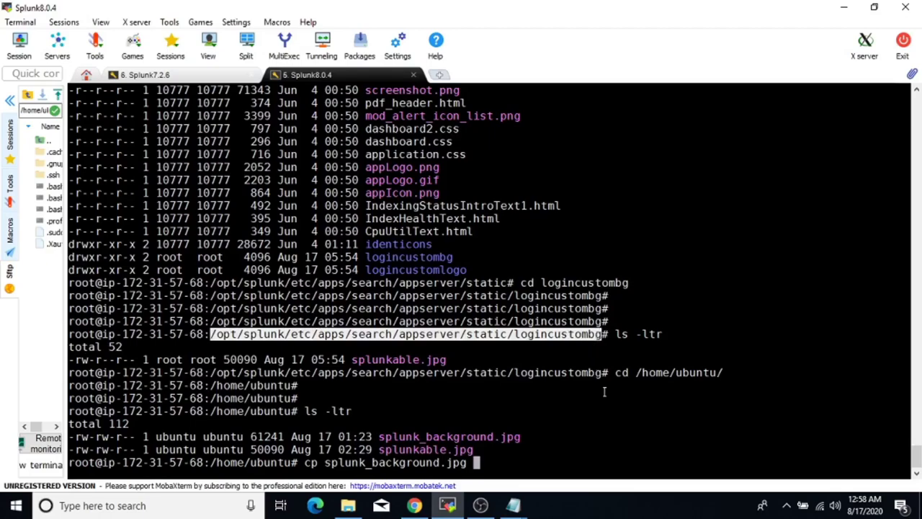
{"action": "right_click", "coordinate": [605, 391]}
{"action": "left_click", "coordinate": [667, 101]}
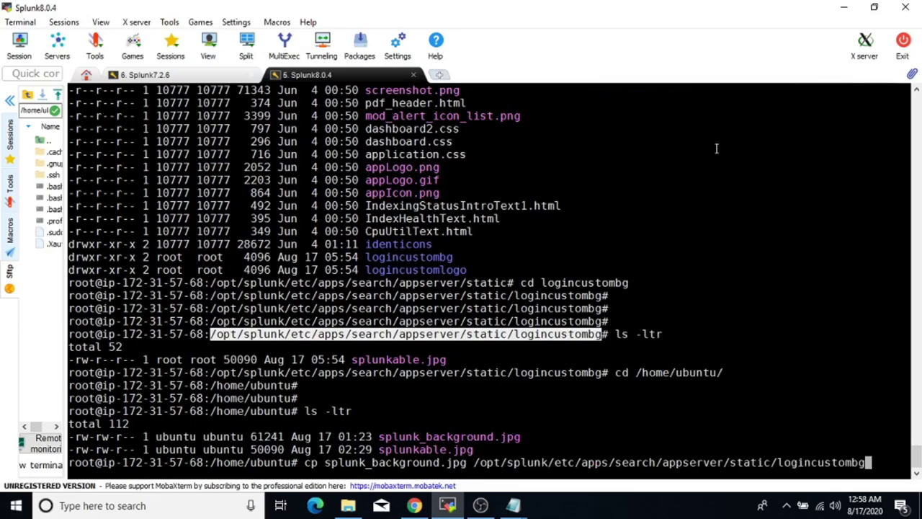
{"action": "key", "text": "Return"}
{"action": "key", "text": "Return"}
{"action": "key", "text": "Return"}
{"action": "key", "text": "Return"}
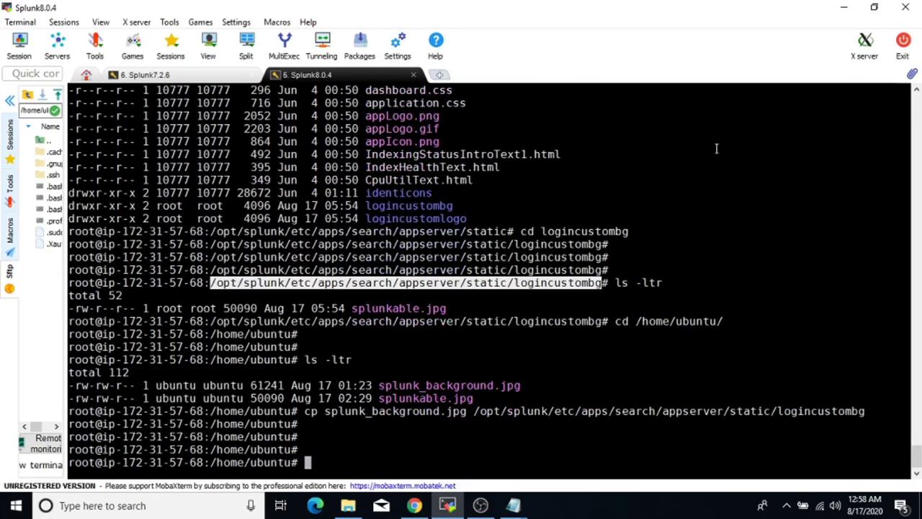
{"action": "left_click", "coordinate": [416, 506]}
{"action": "left_click", "coordinate": [58, 35]}
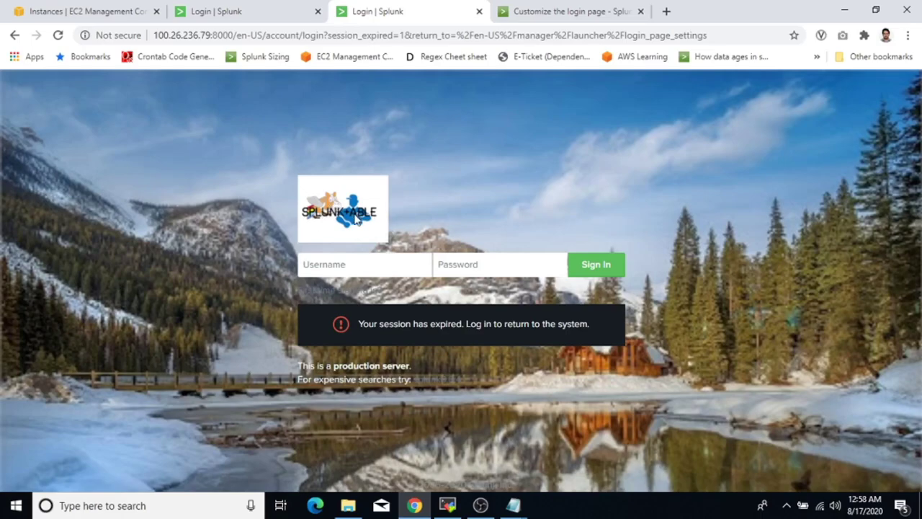
Inspect the customized 8.0.4 login page, highlighting the production-server message lines.
{"action": "left_click_drag", "start_coordinate": [298, 367], "coordinate": [473, 390]}
{"action": "left_click", "coordinate": [473, 390]}
{"action": "left_click", "coordinate": [481, 505]}
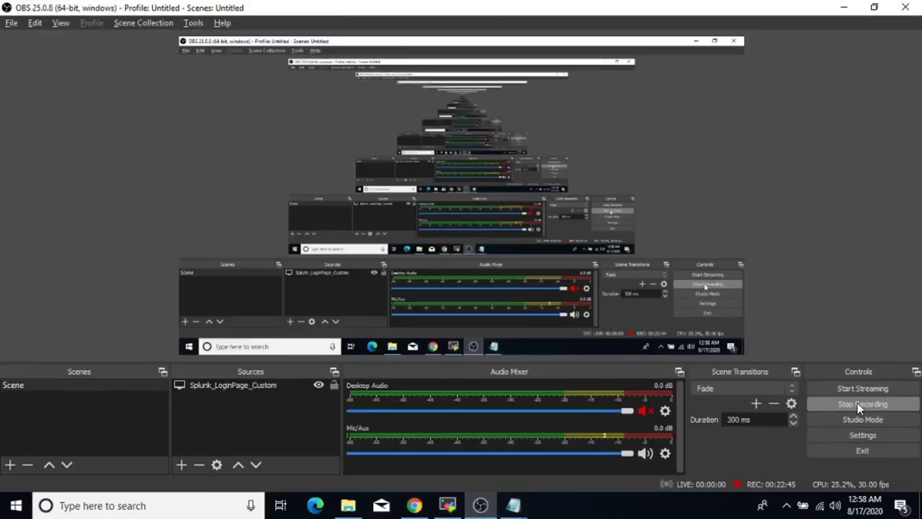
{"action": "left_click", "coordinate": [857, 403]}
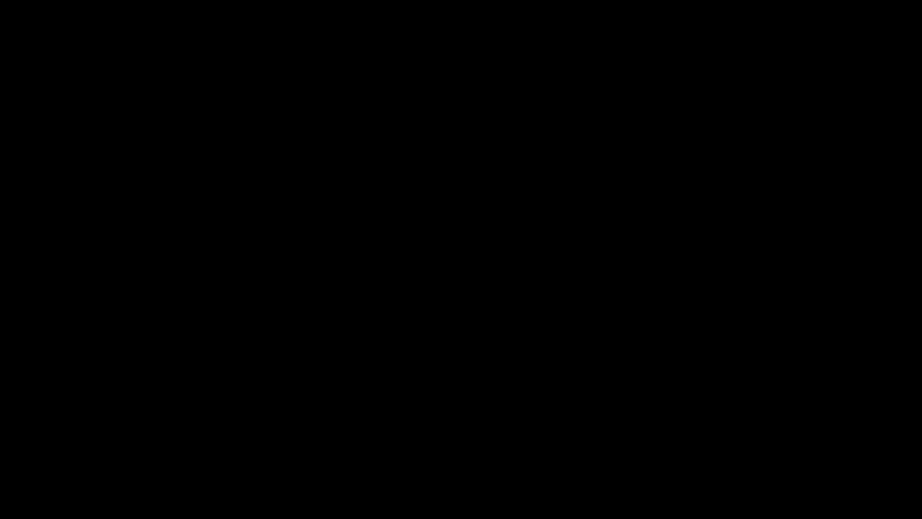